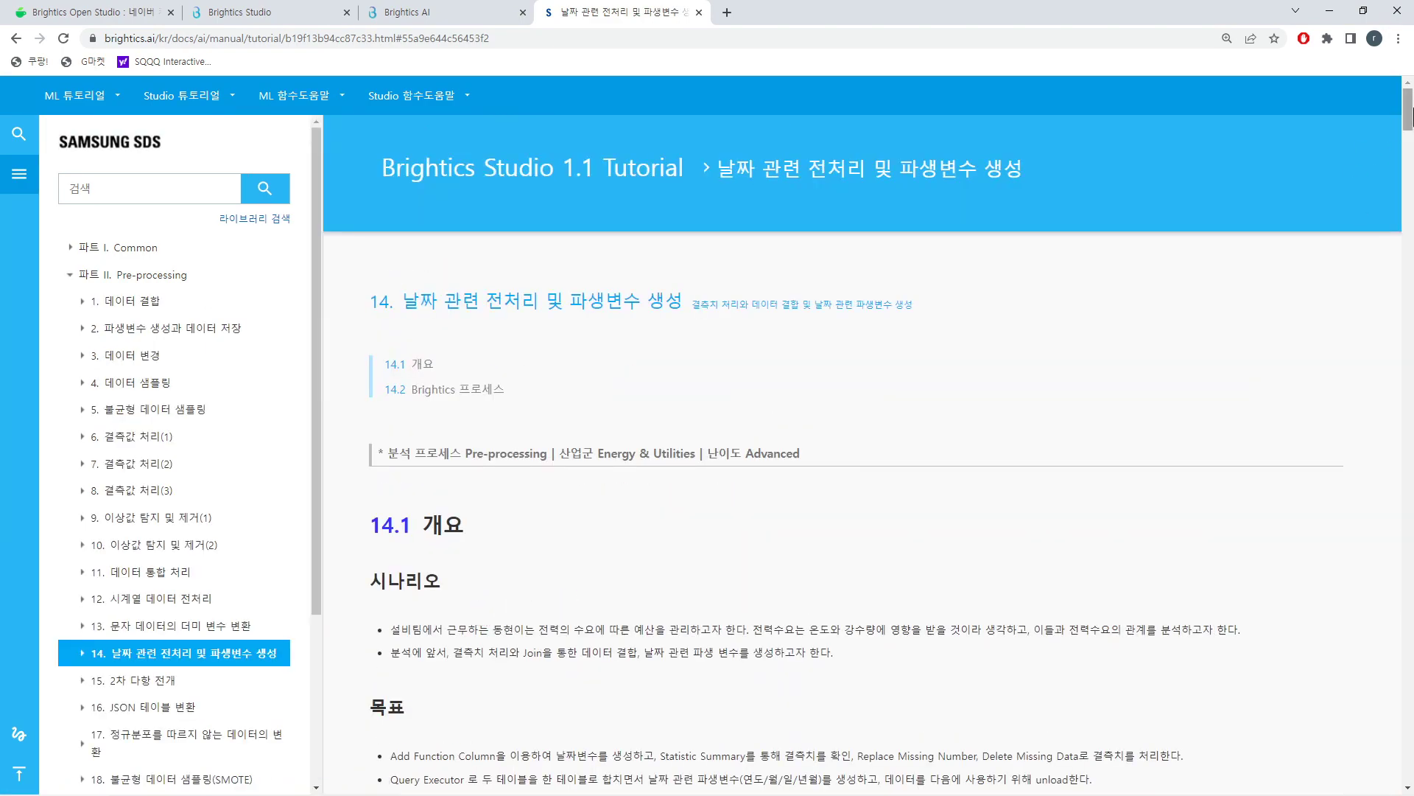
- Download the tutorial's data and model archive 25_0_py_Create_Date_Var.zip, extract it, and close the folder windows
{"action": "left_click_drag", "start_coordinate": [1407, 118], "coordinate": [1398, 784]}
{"action": "left_click", "coordinate": [612, 540]}
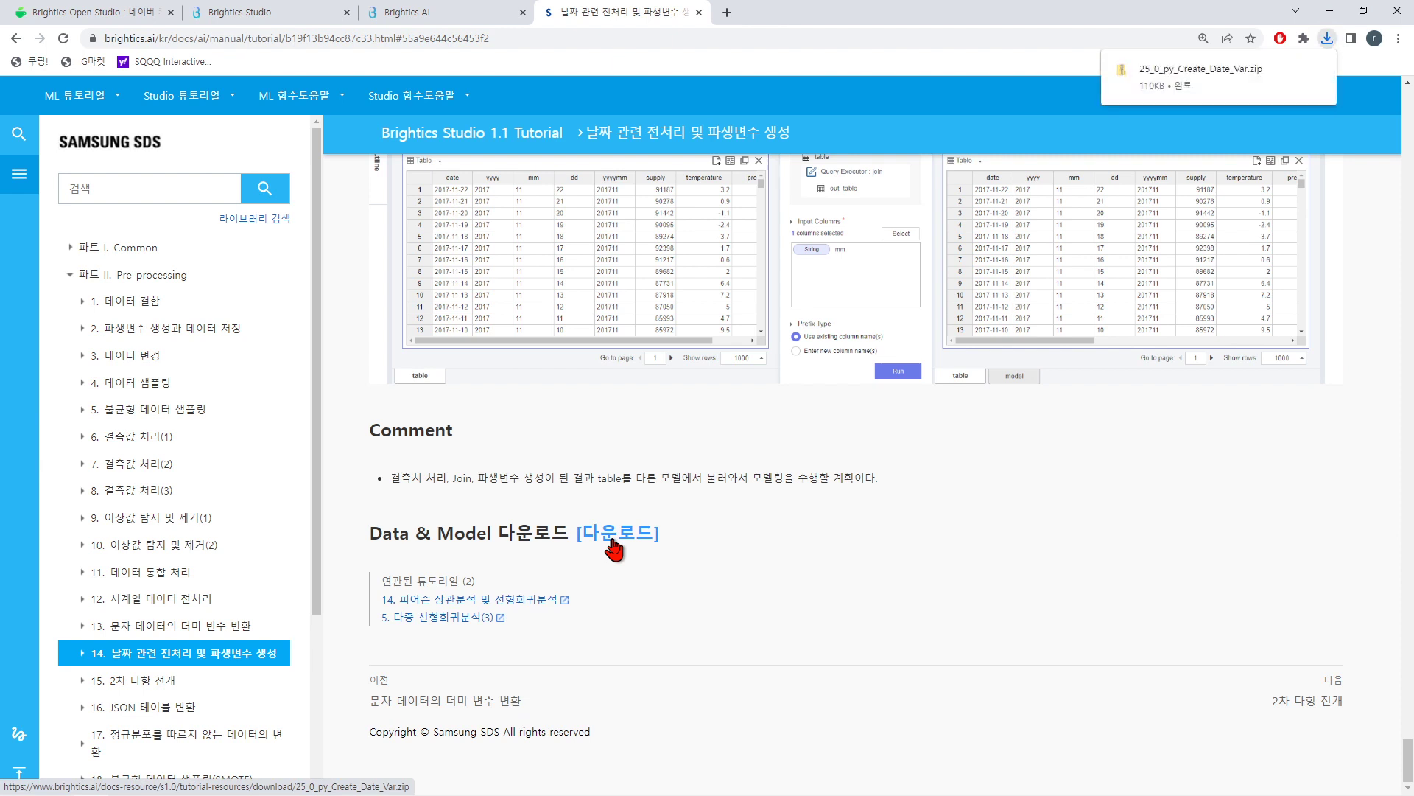
{"action": "left_click", "coordinate": [1151, 69]}
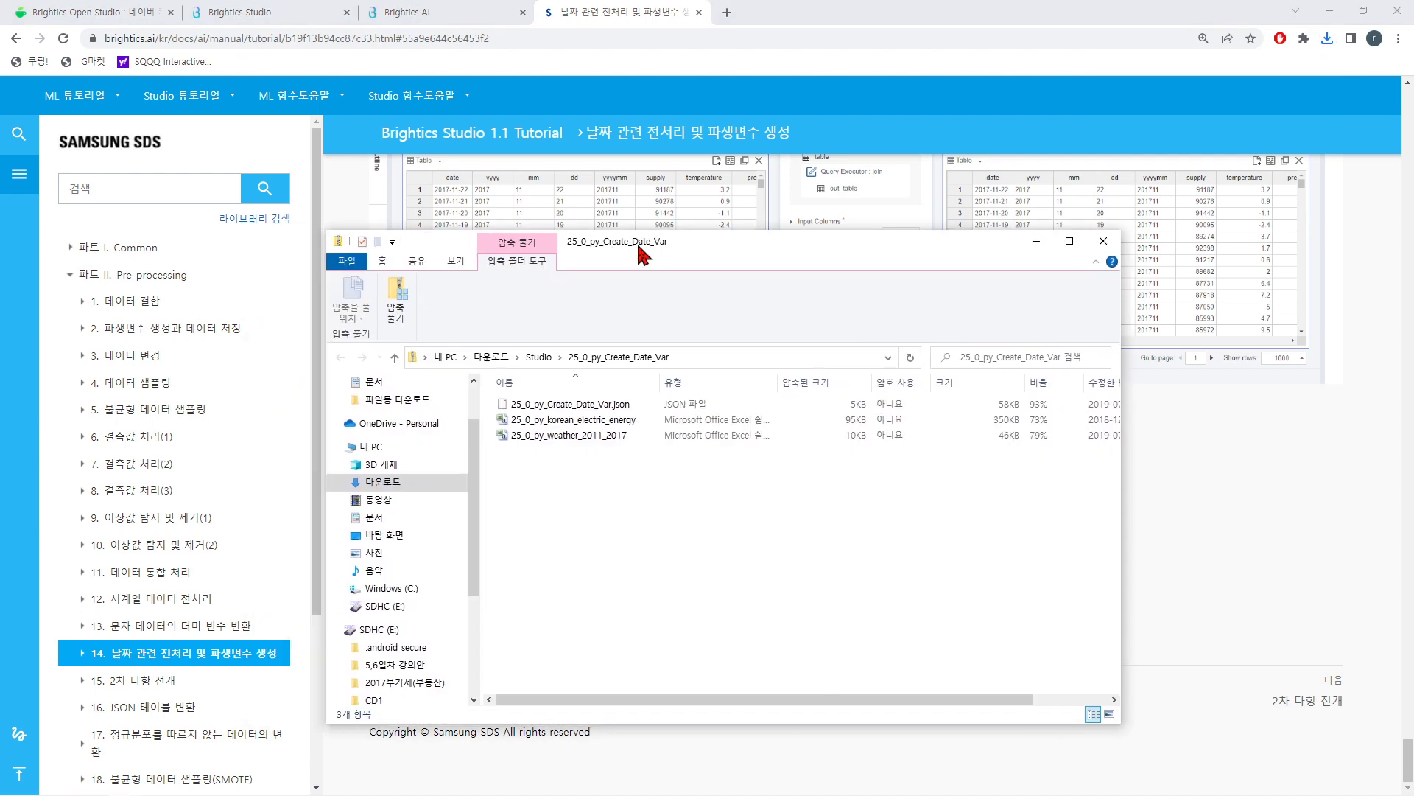
{"action": "left_click", "coordinate": [387, 301]}
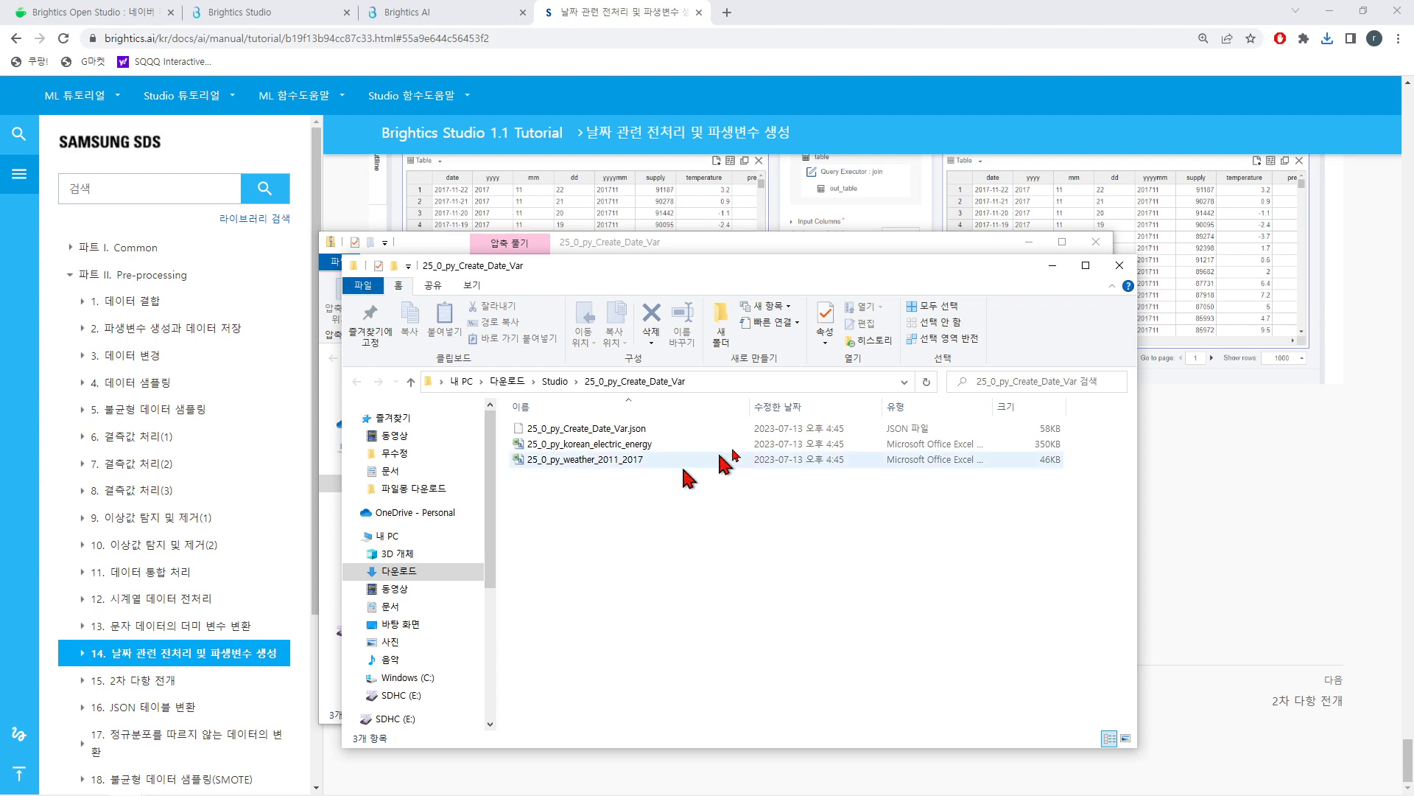
{"action": "left_click", "coordinate": [1119, 265]}
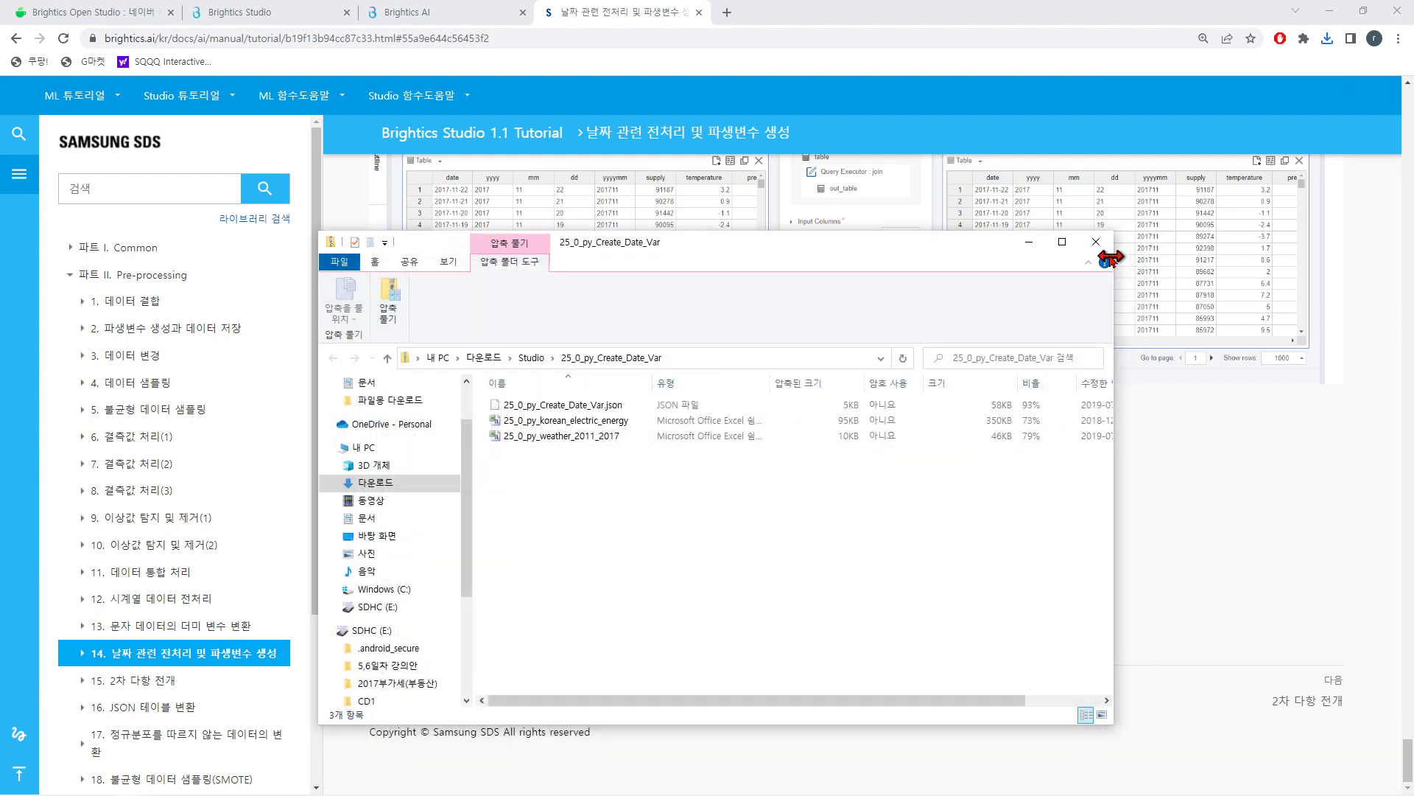
{"action": "left_click", "coordinate": [1096, 243]}
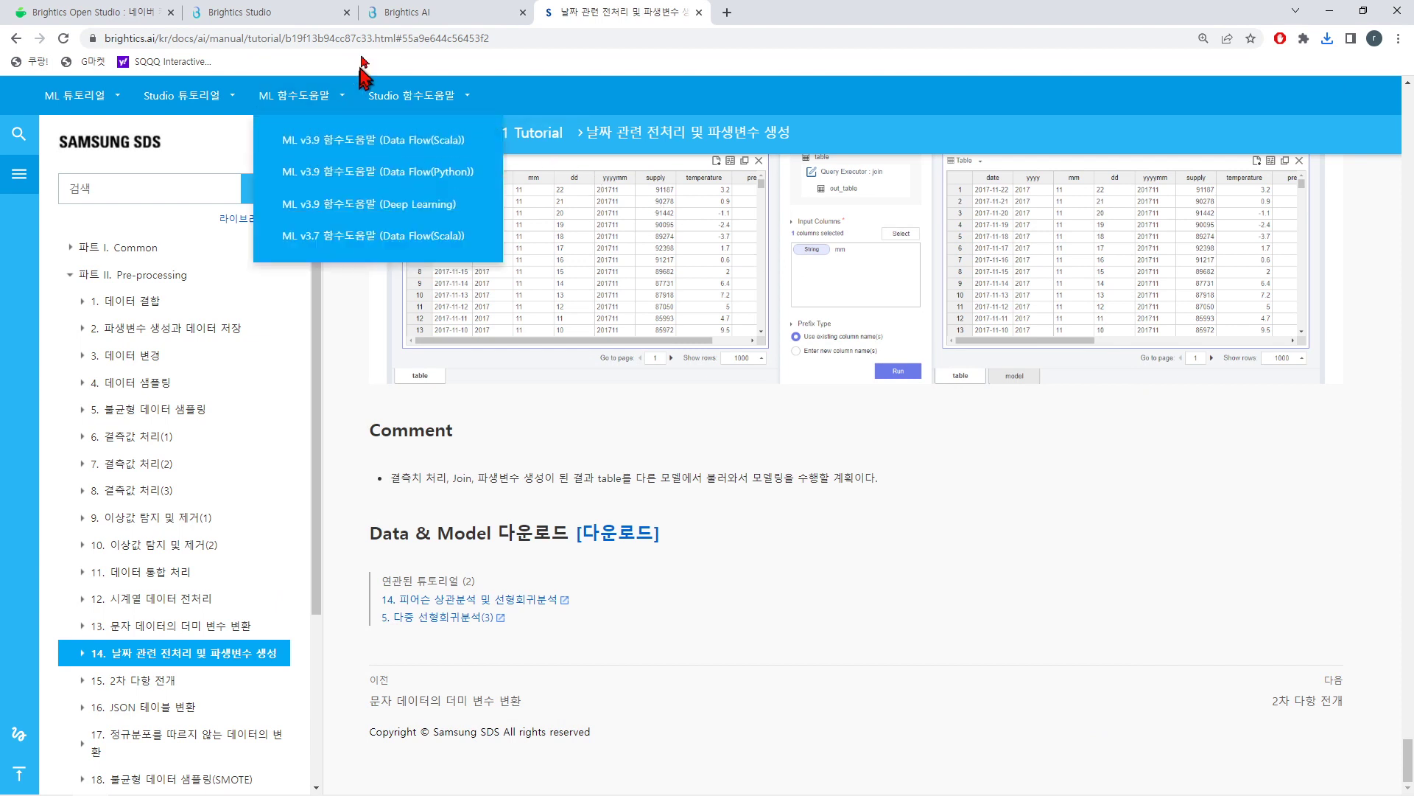
- Switch to Brightics Studio, import 25_0_py_Create_Date_Var.json as a model in the data preprocessing project, and open it
{"action": "left_click", "coordinate": [292, 16]}
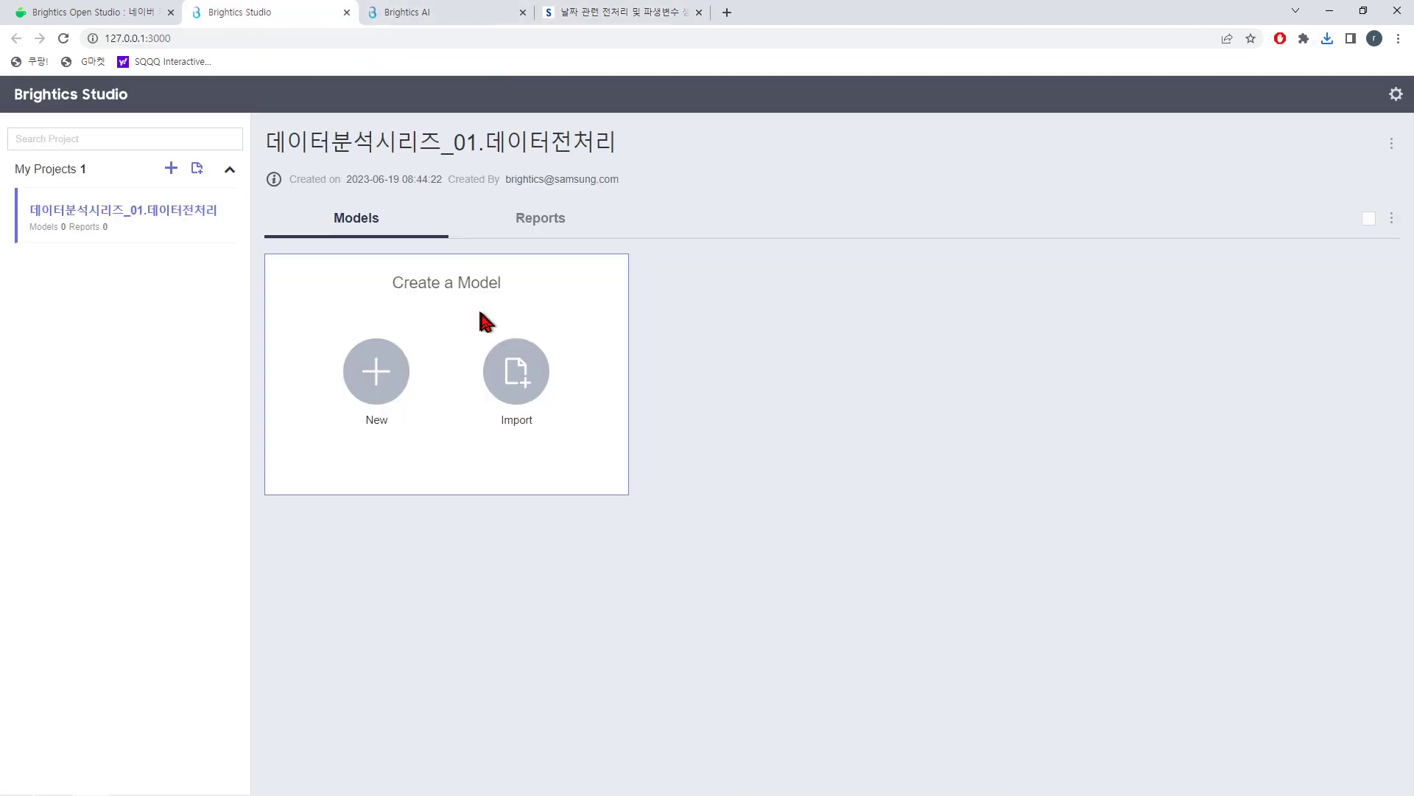
{"action": "left_click", "coordinate": [512, 361]}
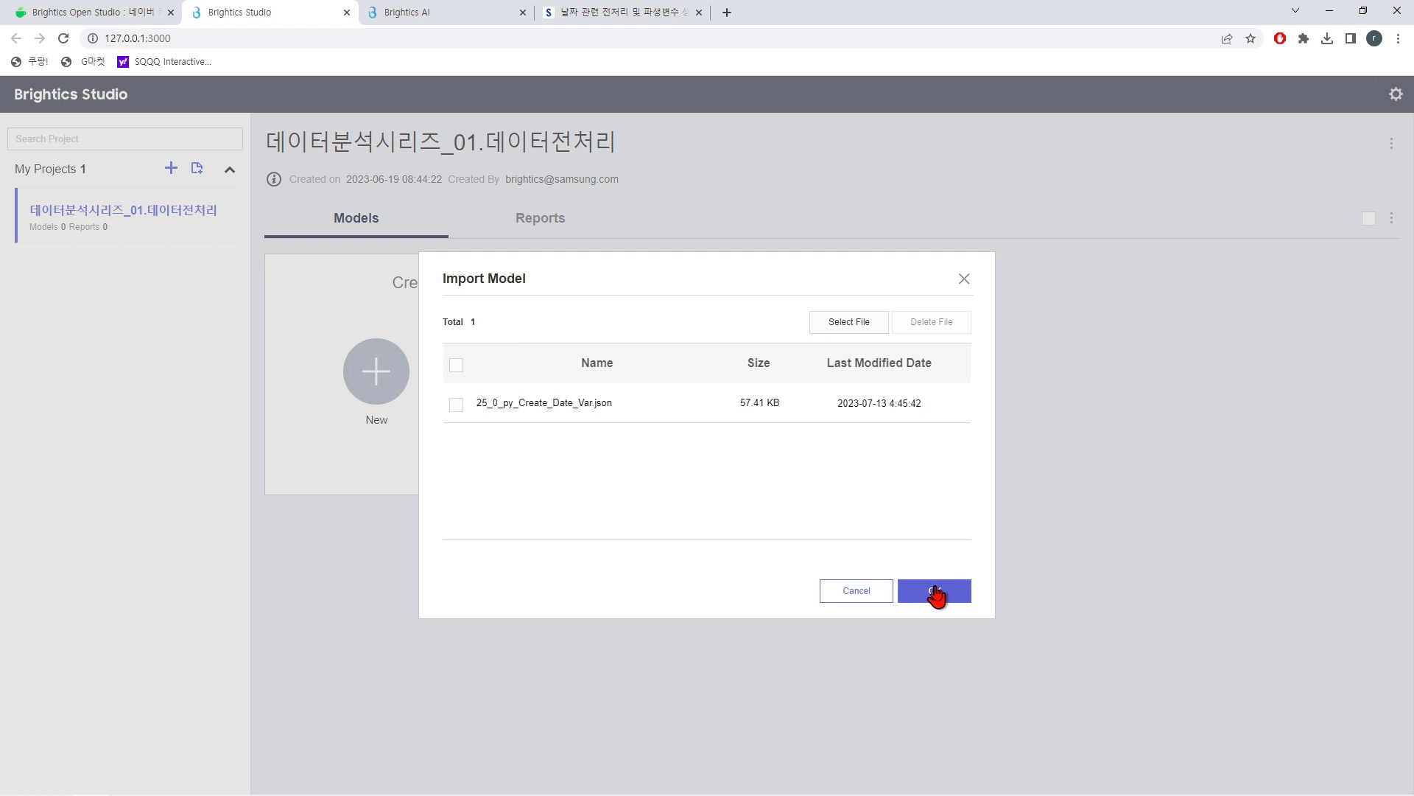
{"action": "left_click", "coordinate": [934, 590]}
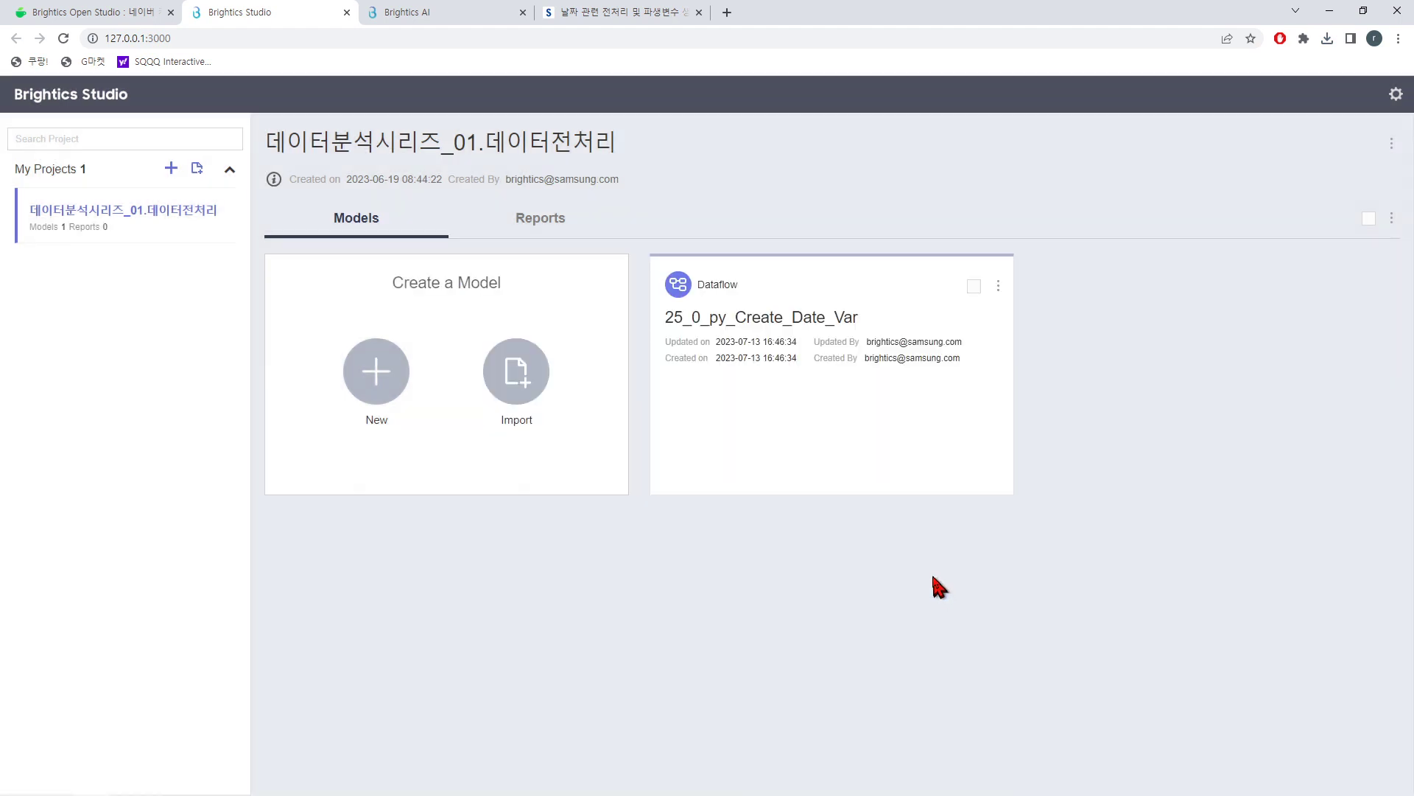
{"action": "mouse_move", "coordinate": [847, 410]}
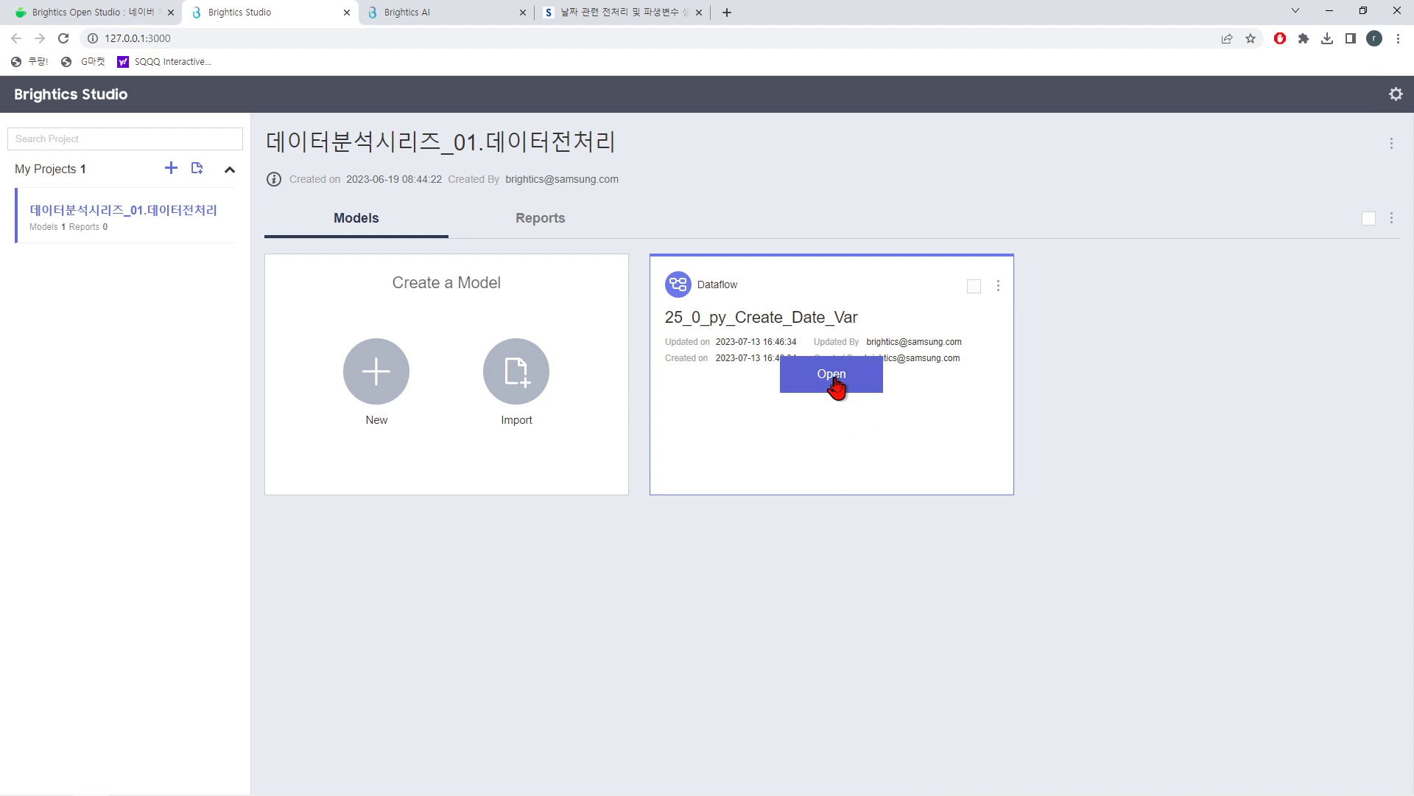
{"action": "left_click", "coordinate": [835, 383]}
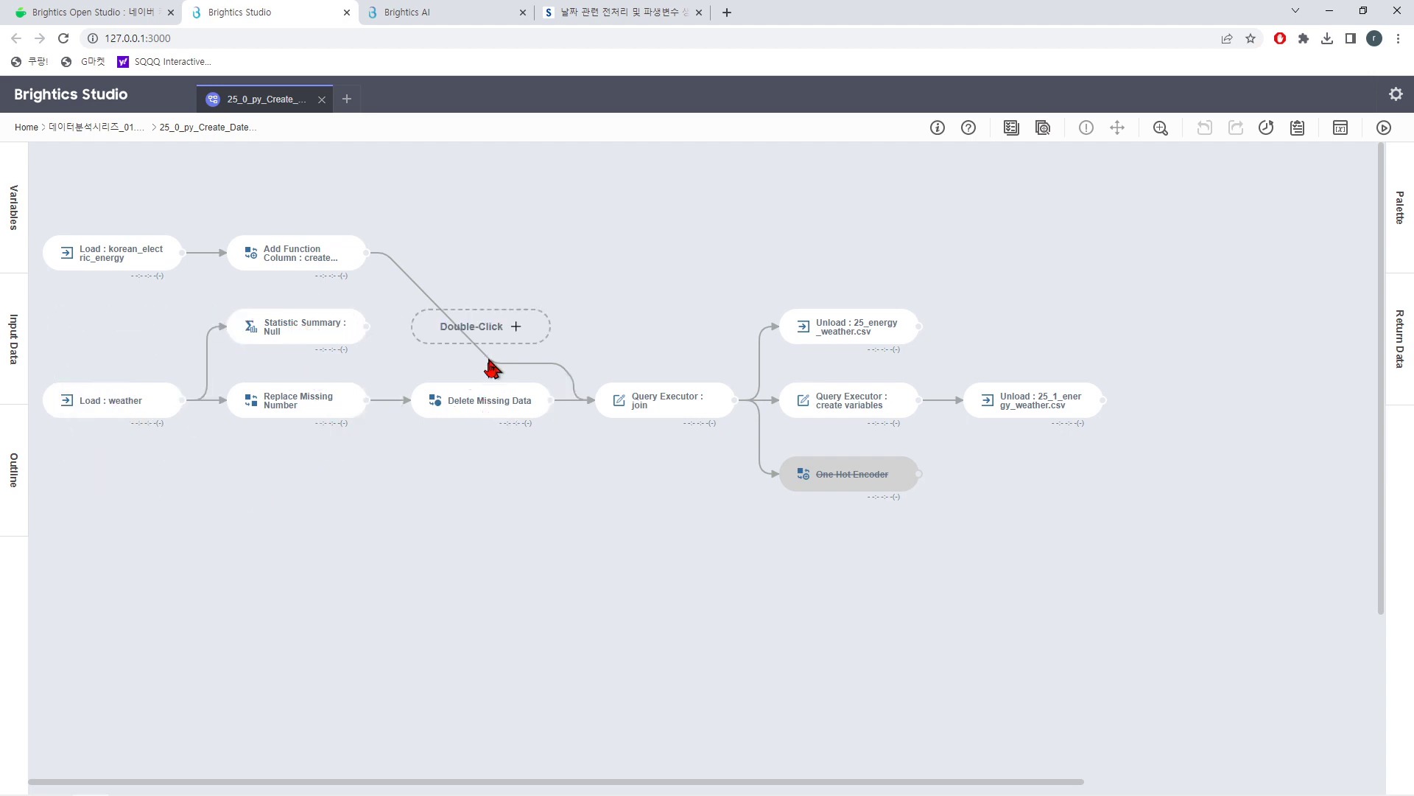
- From the path setting of the Load : weather function, add new data using the local file 25_0_py_weather_2011_2017
{"action": "left_click", "coordinate": [151, 415]}
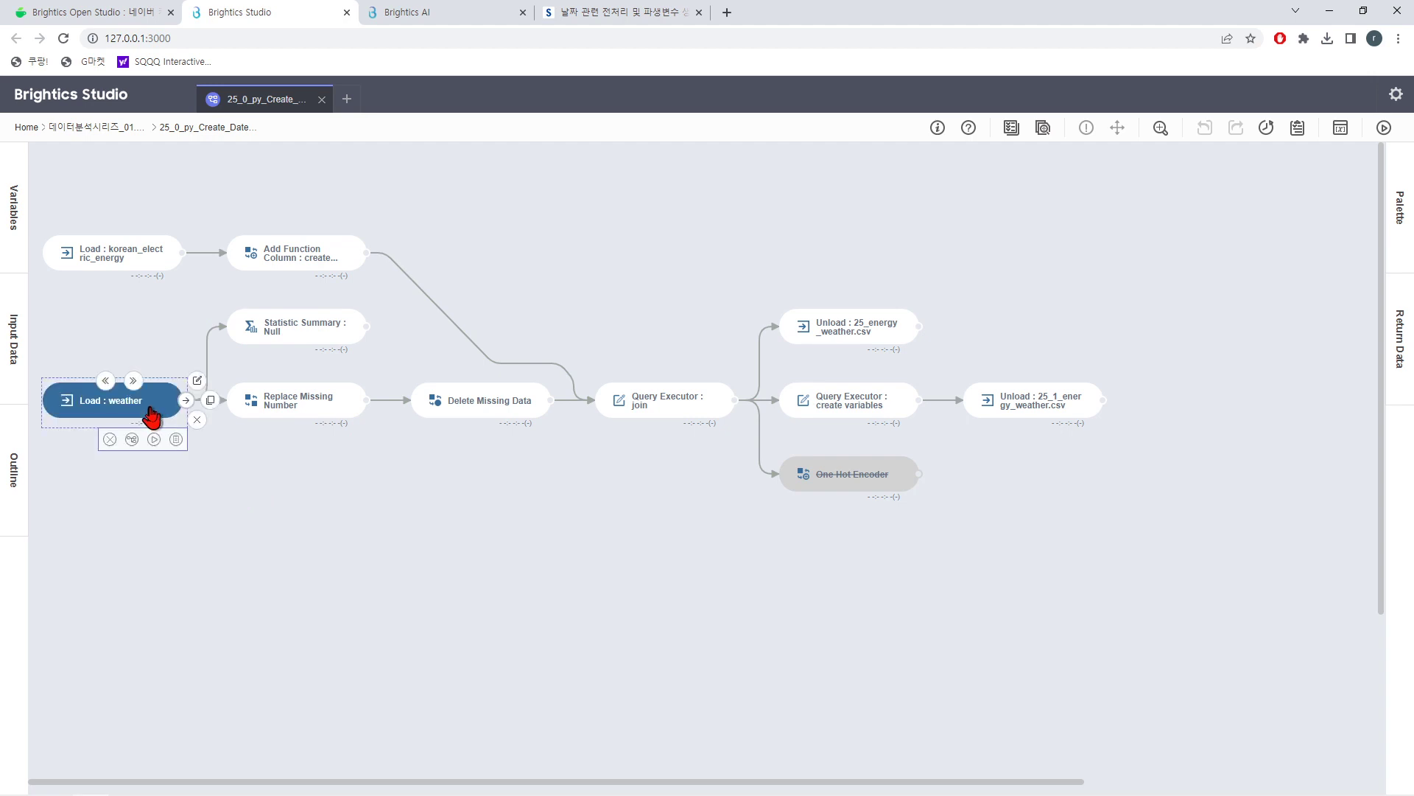
{"action": "double_click", "coordinate": [151, 415]}
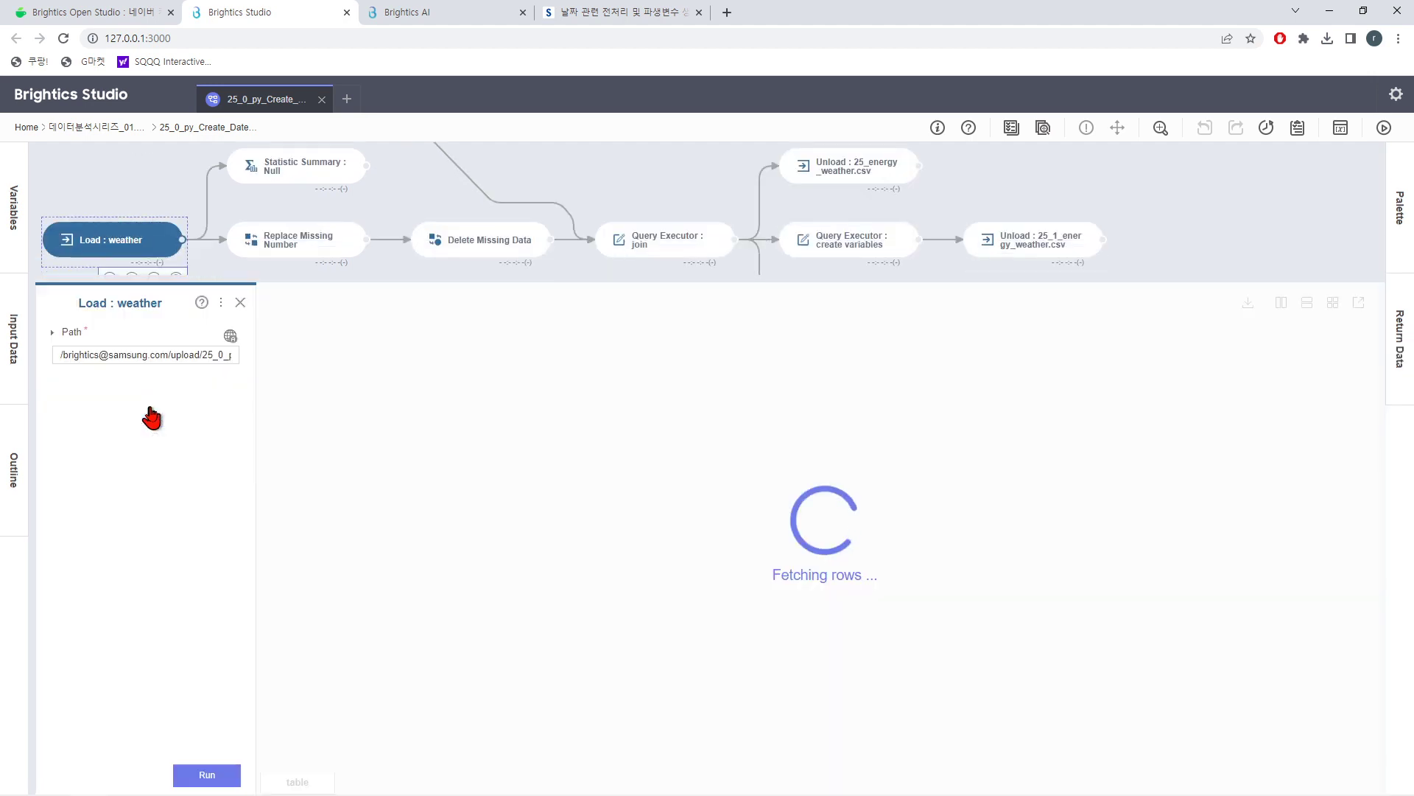
{"action": "left_click", "coordinate": [187, 359]}
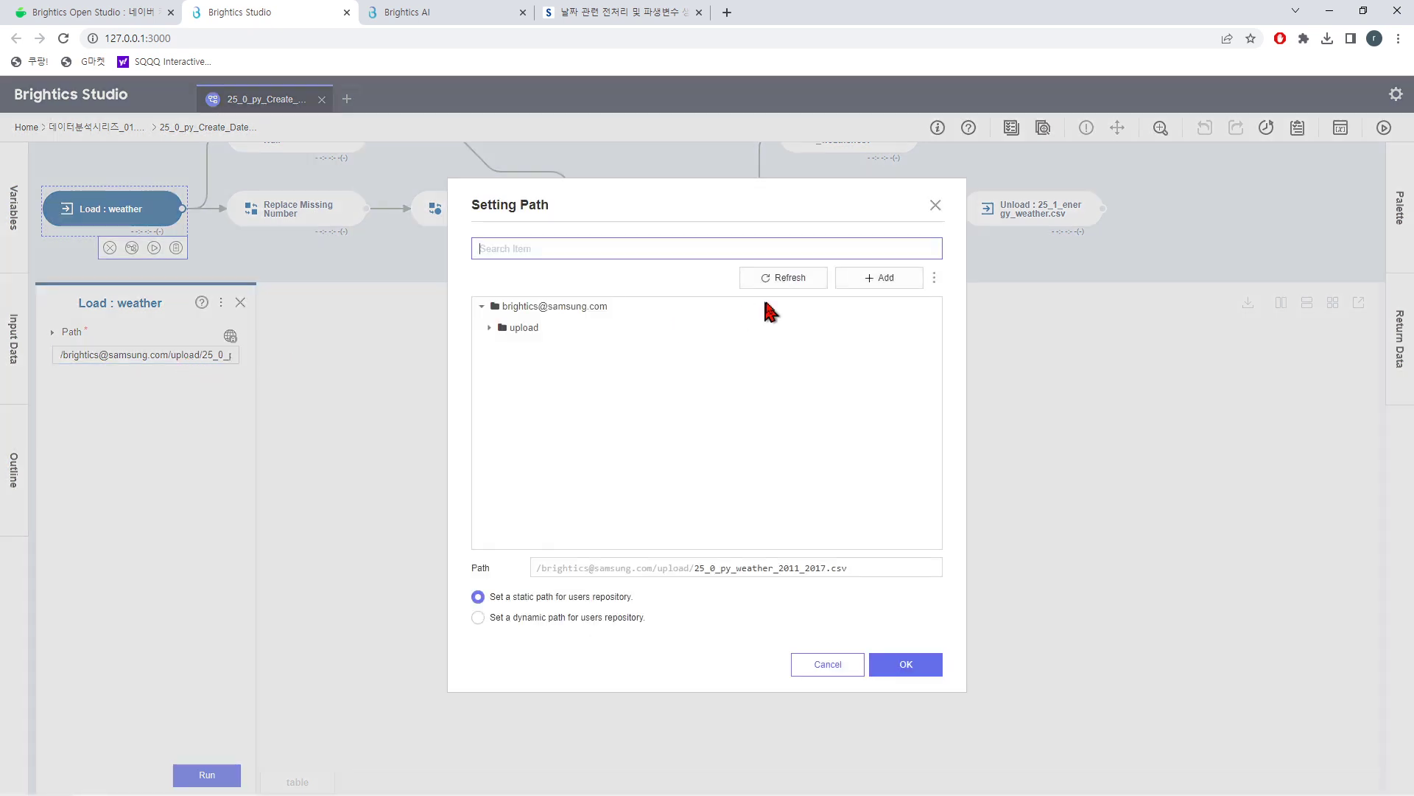
{"action": "left_click", "coordinate": [875, 283]}
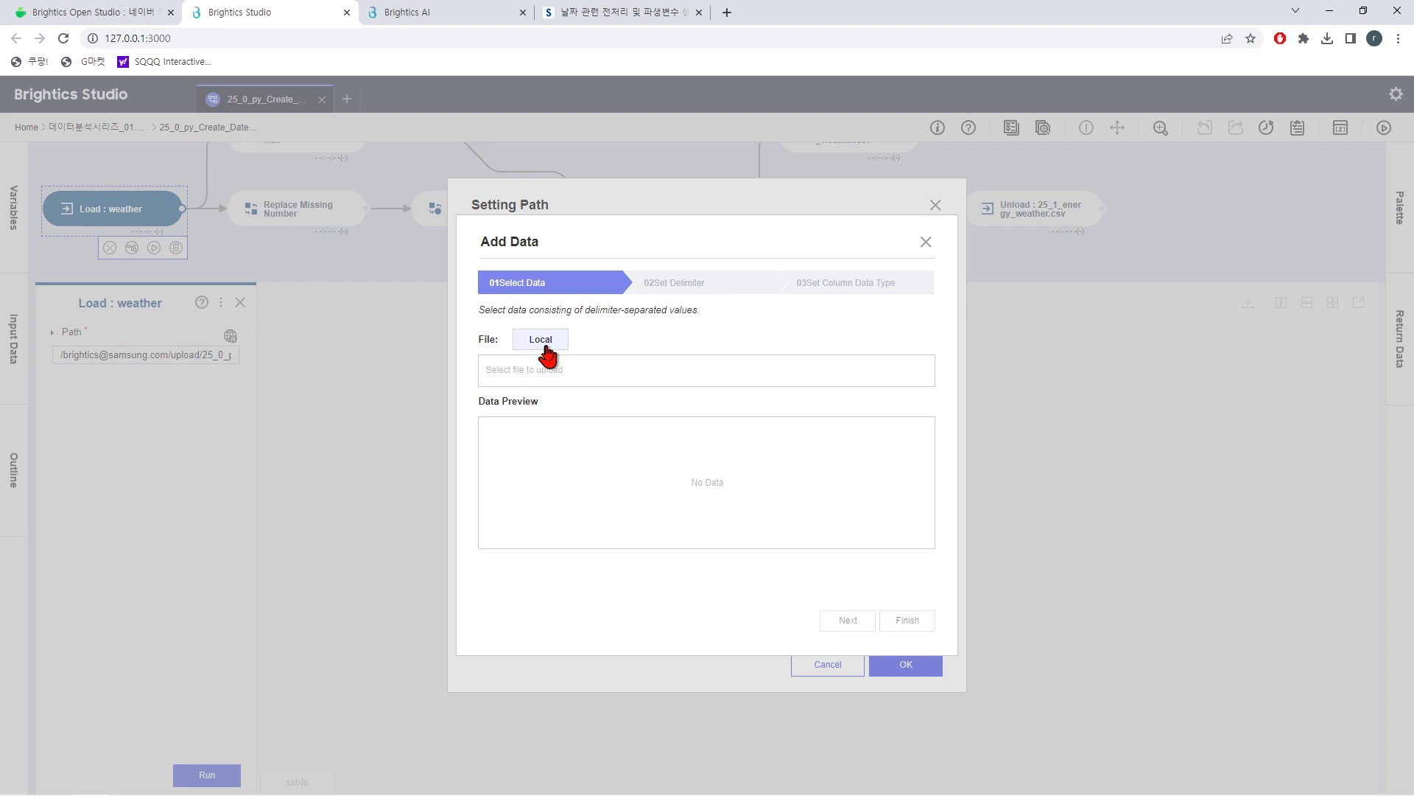
{"action": "left_click", "coordinate": [548, 343]}
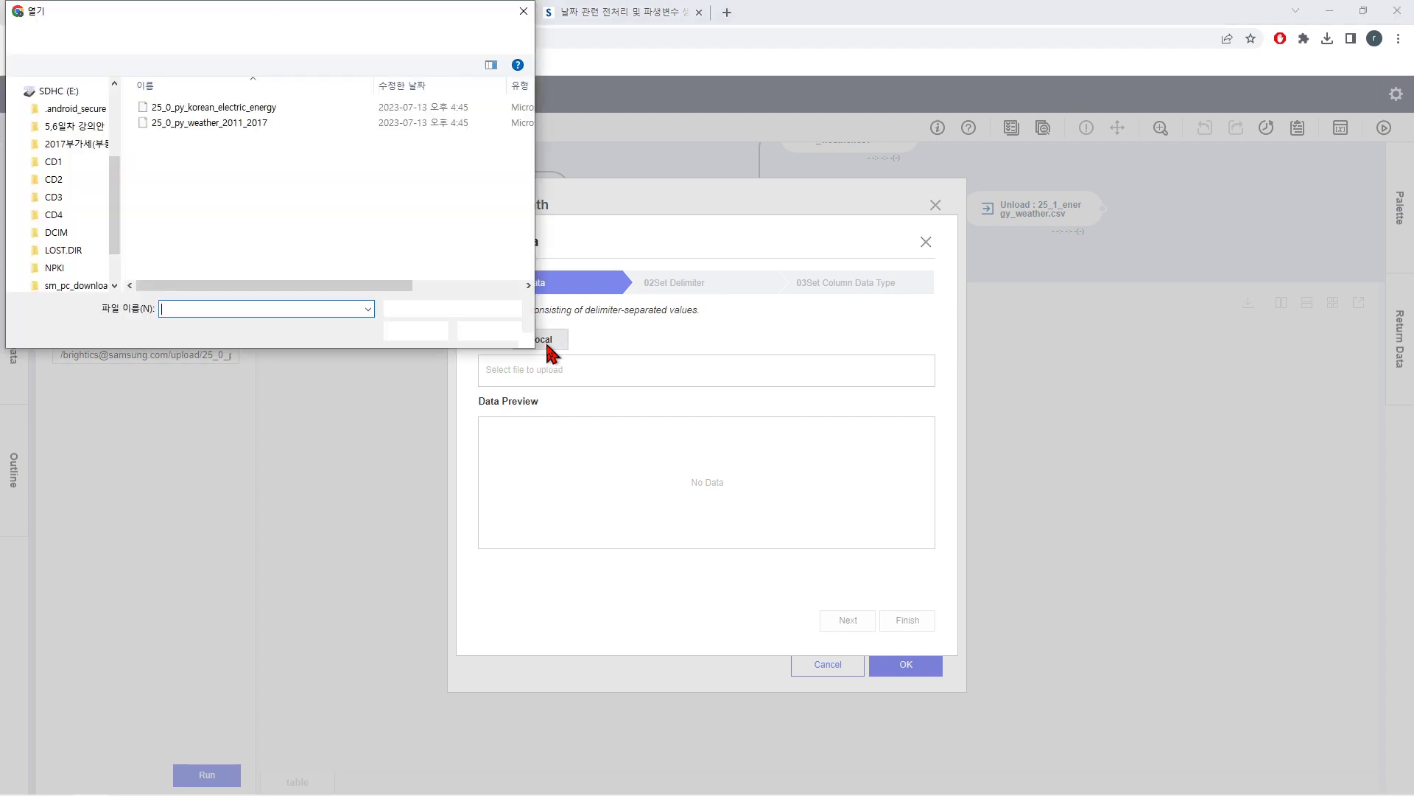
{"action": "left_click", "coordinate": [245, 123]}
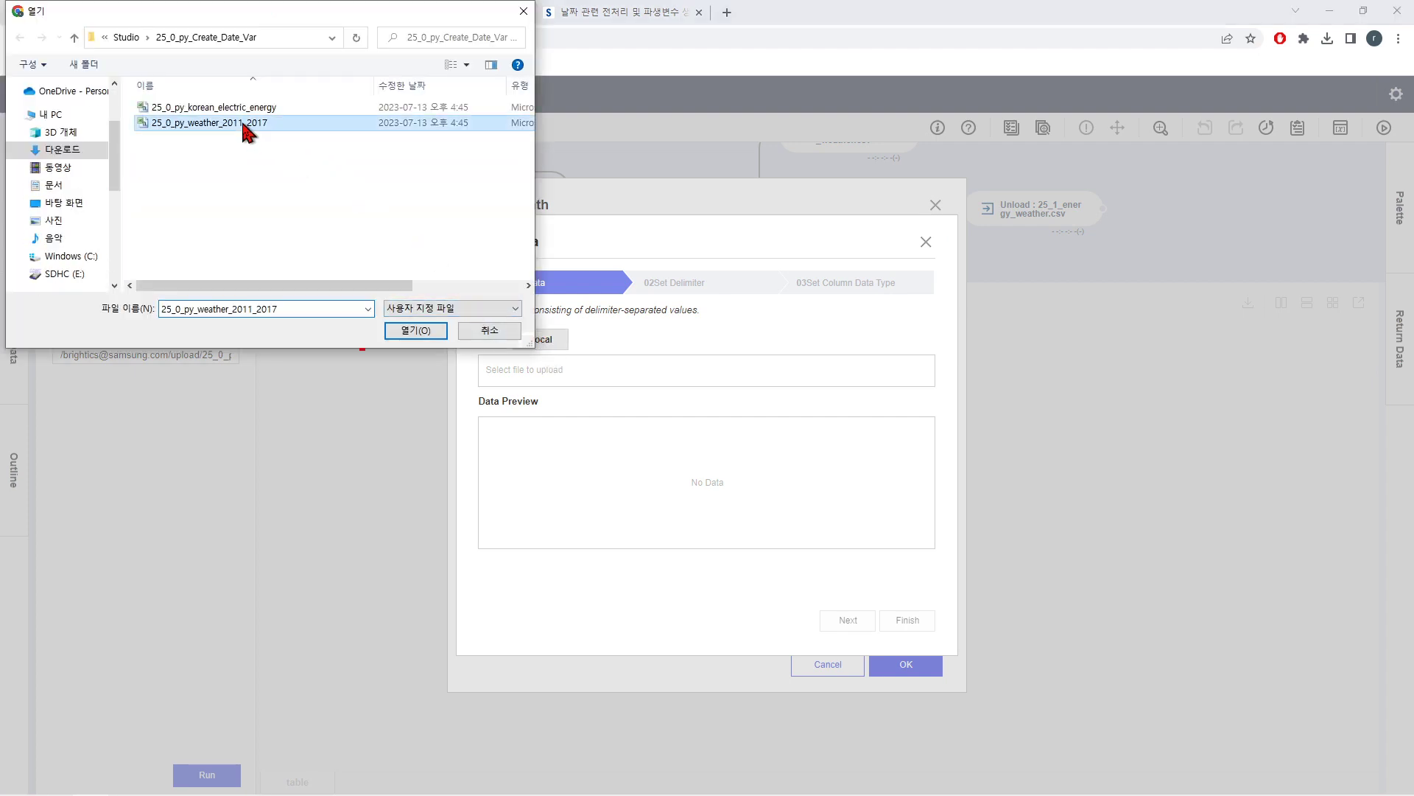
{"action": "left_click", "coordinate": [427, 333]}
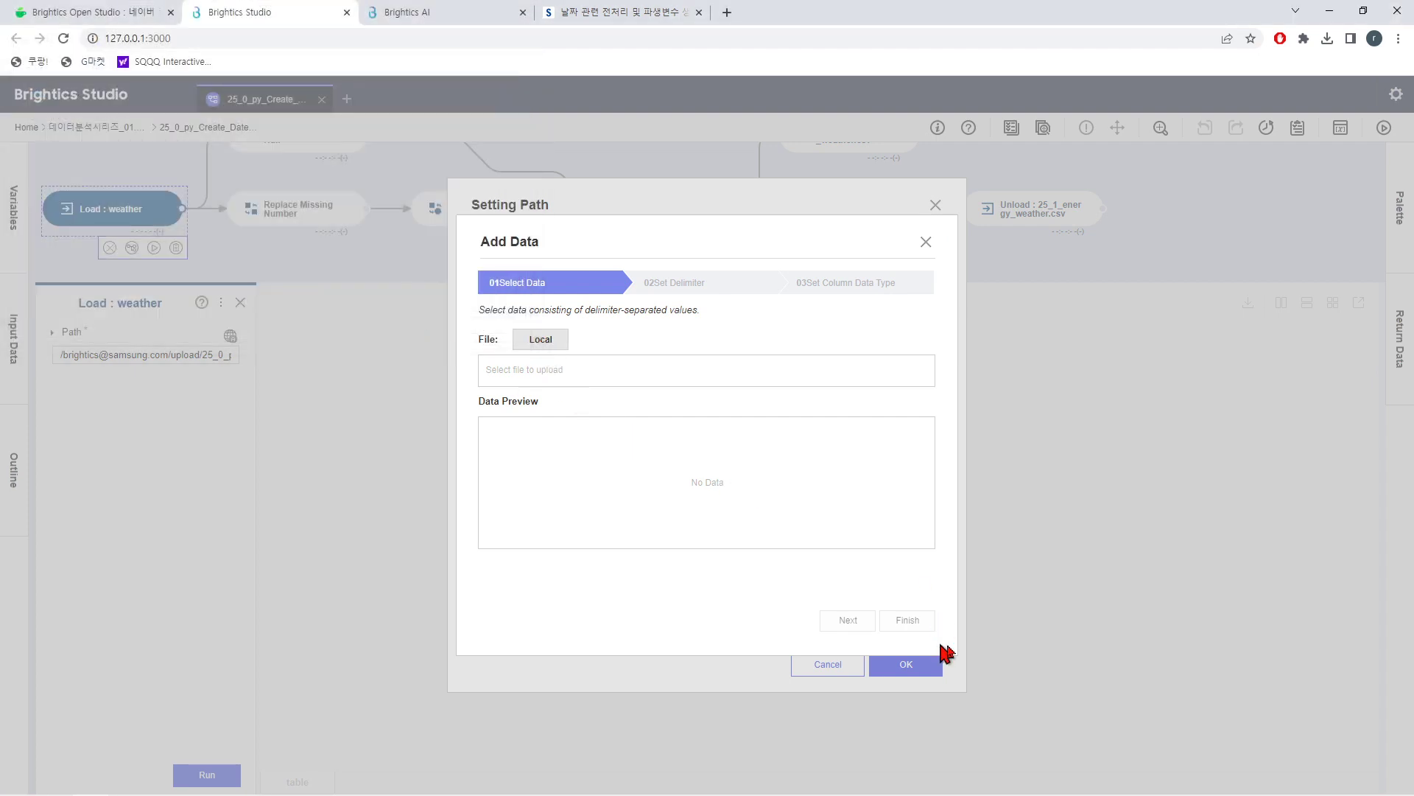
- Finish uploading the weather data with the Comma delimiter and default column types, and accept 25_0_py_weather_2011_2017.csv as the load path
{"action": "left_click", "coordinate": [853, 621]}
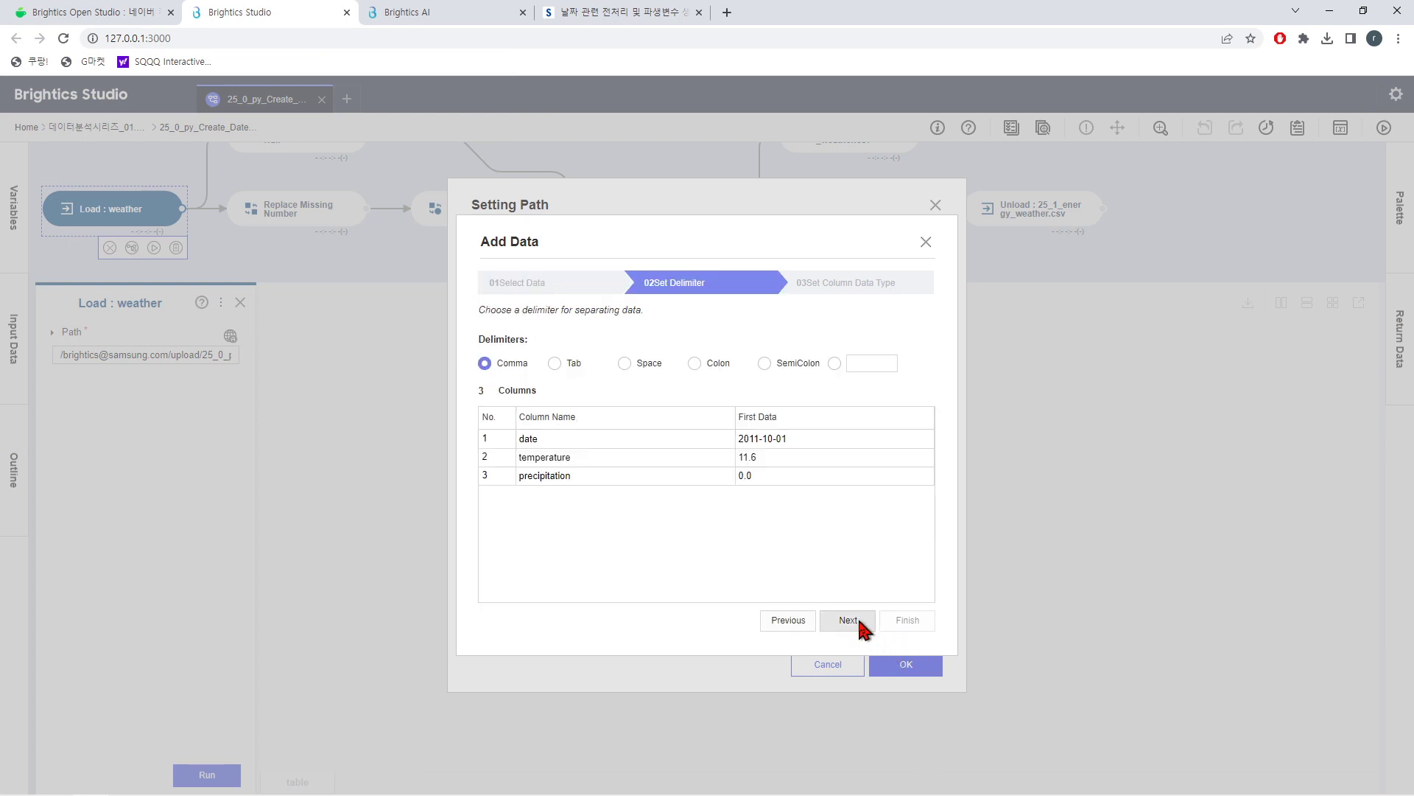
{"action": "left_click", "coordinate": [854, 624]}
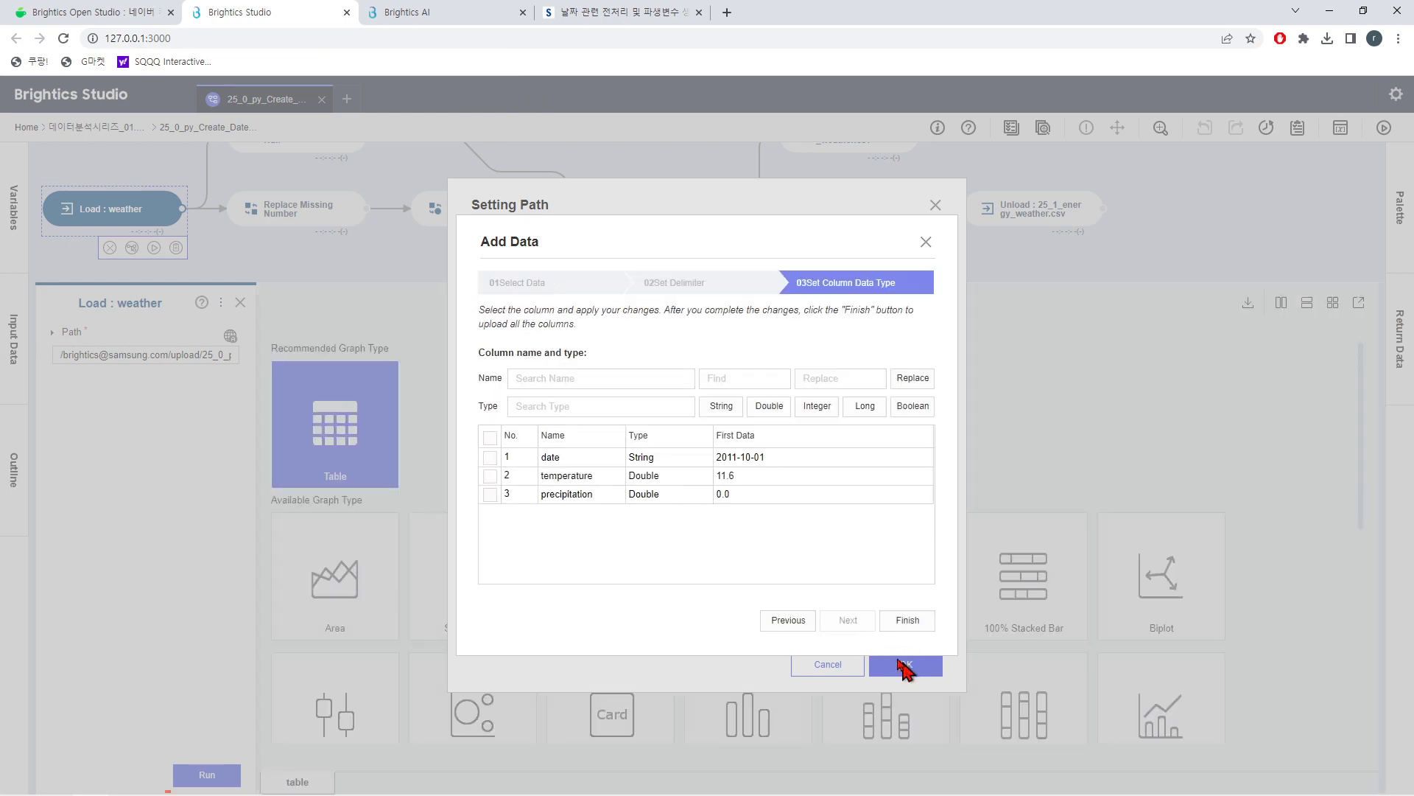
{"action": "left_click", "coordinate": [900, 621]}
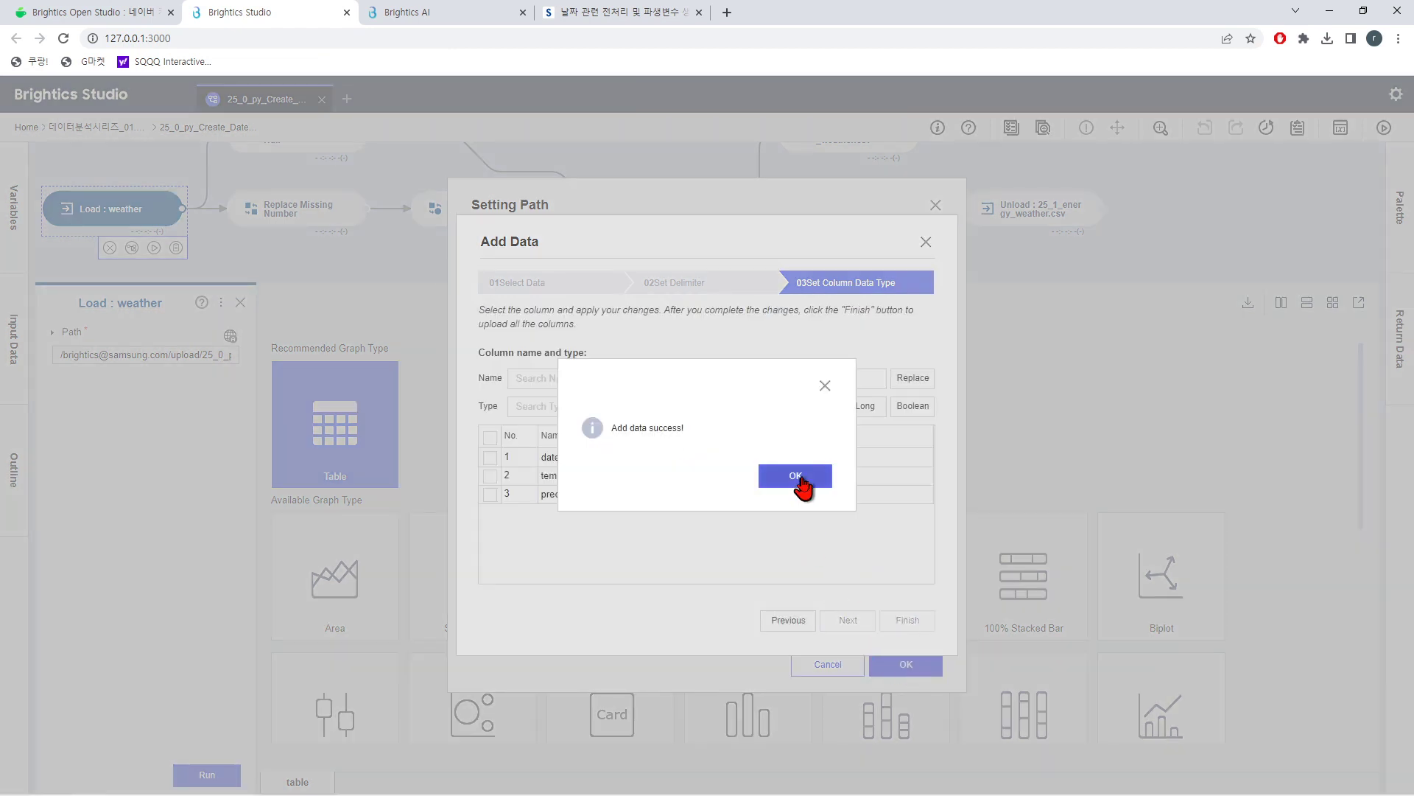
{"action": "left_click", "coordinate": [797, 479]}
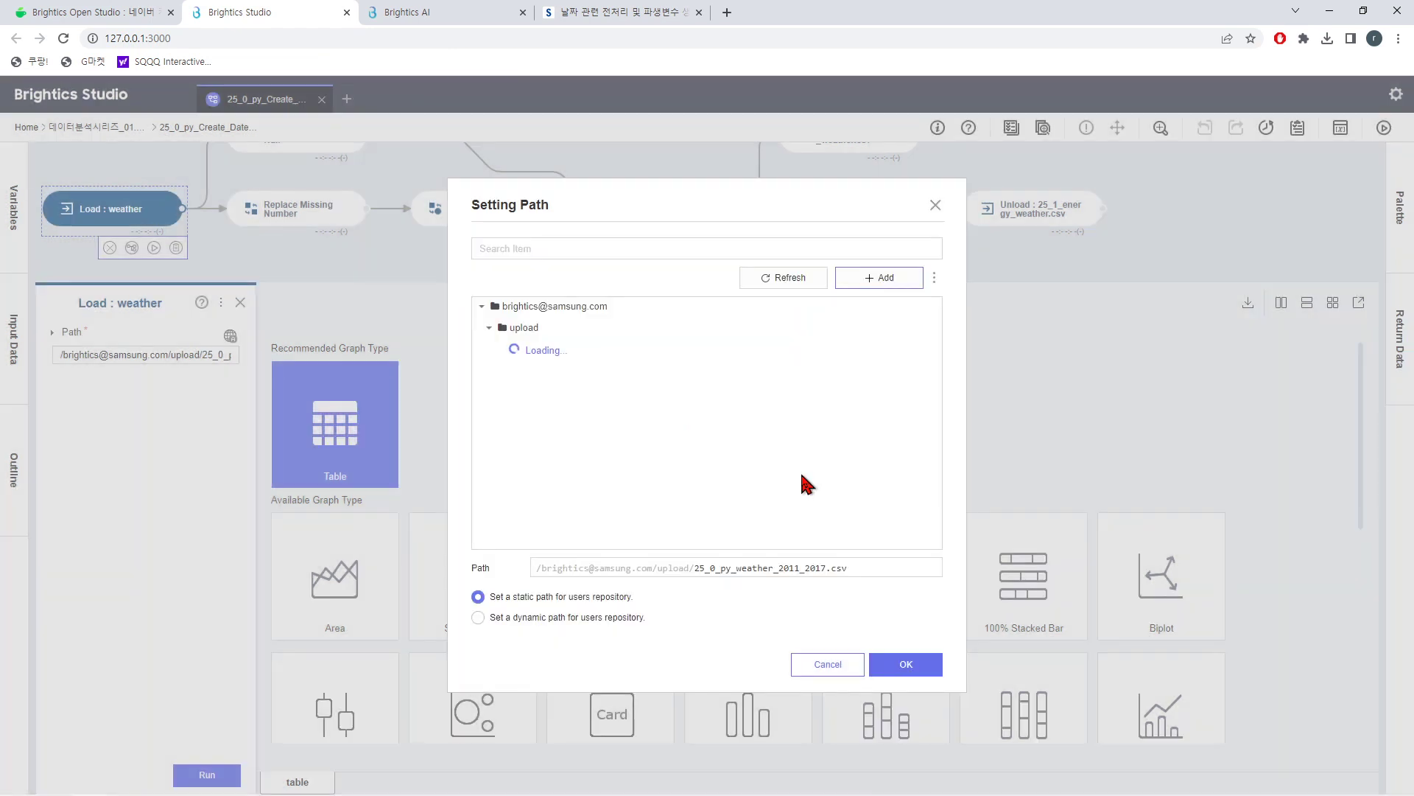
{"action": "left_click", "coordinate": [907, 666]}
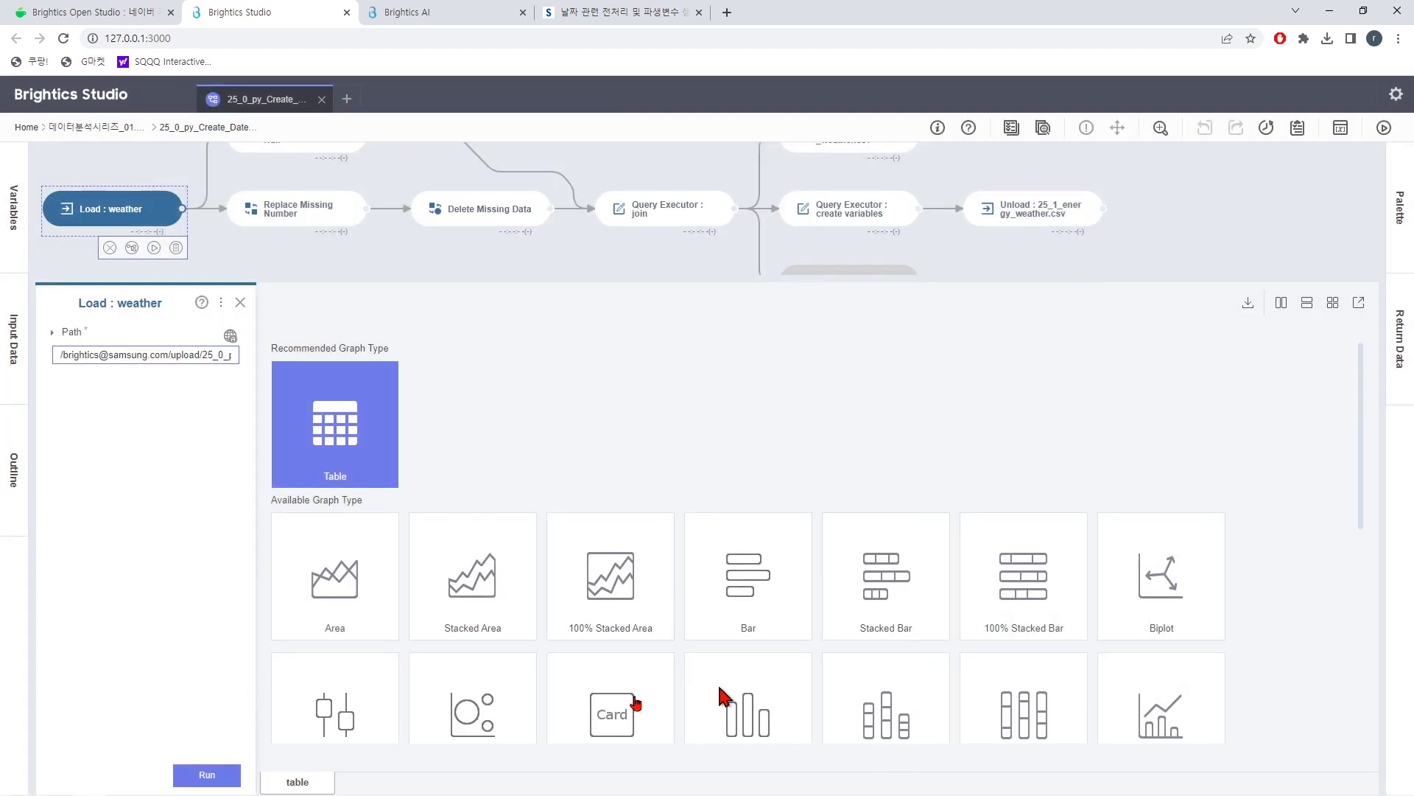
- Run the Load : weather function and set its output table to show 3000 rows per page
{"action": "left_click", "coordinate": [209, 776]}
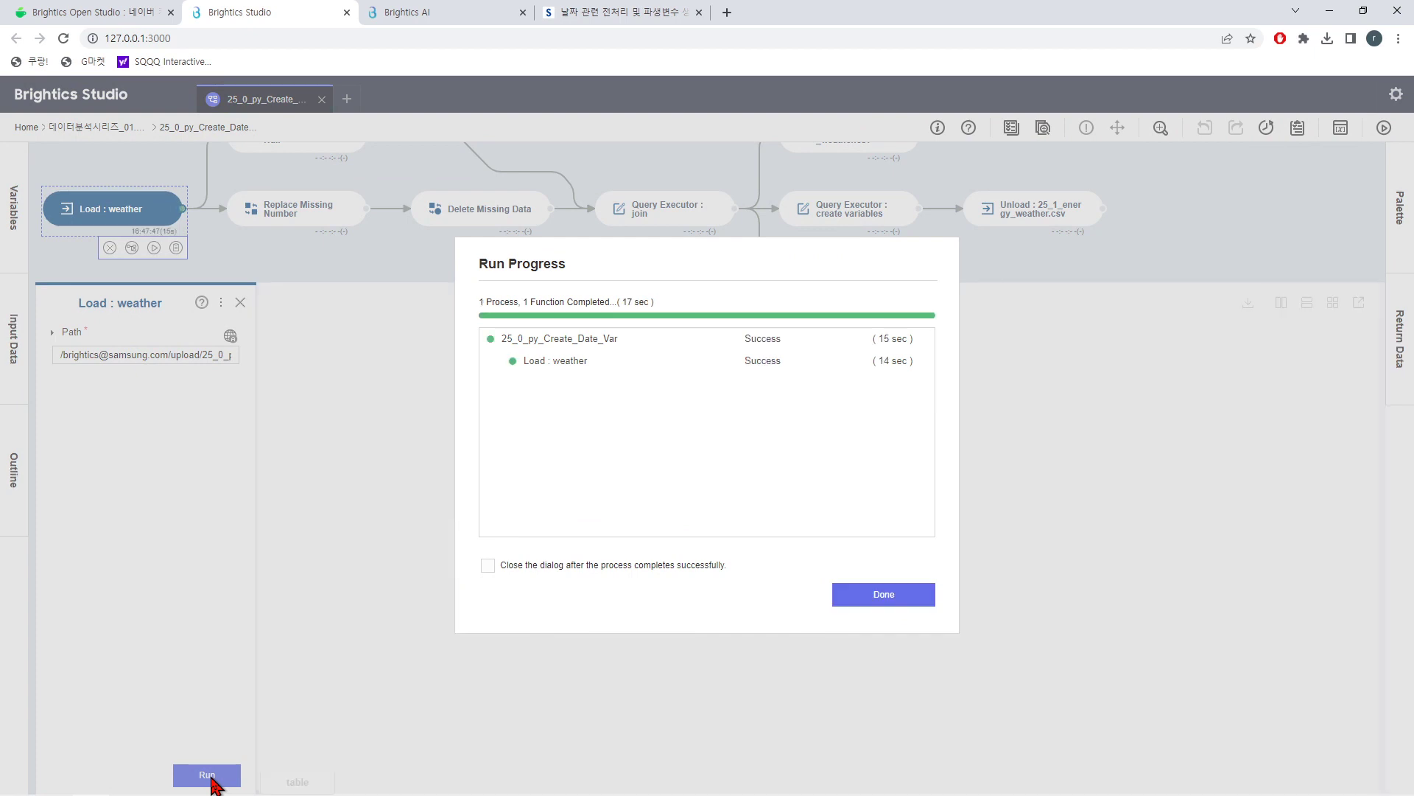
{"action": "left_click", "coordinate": [871, 598]}
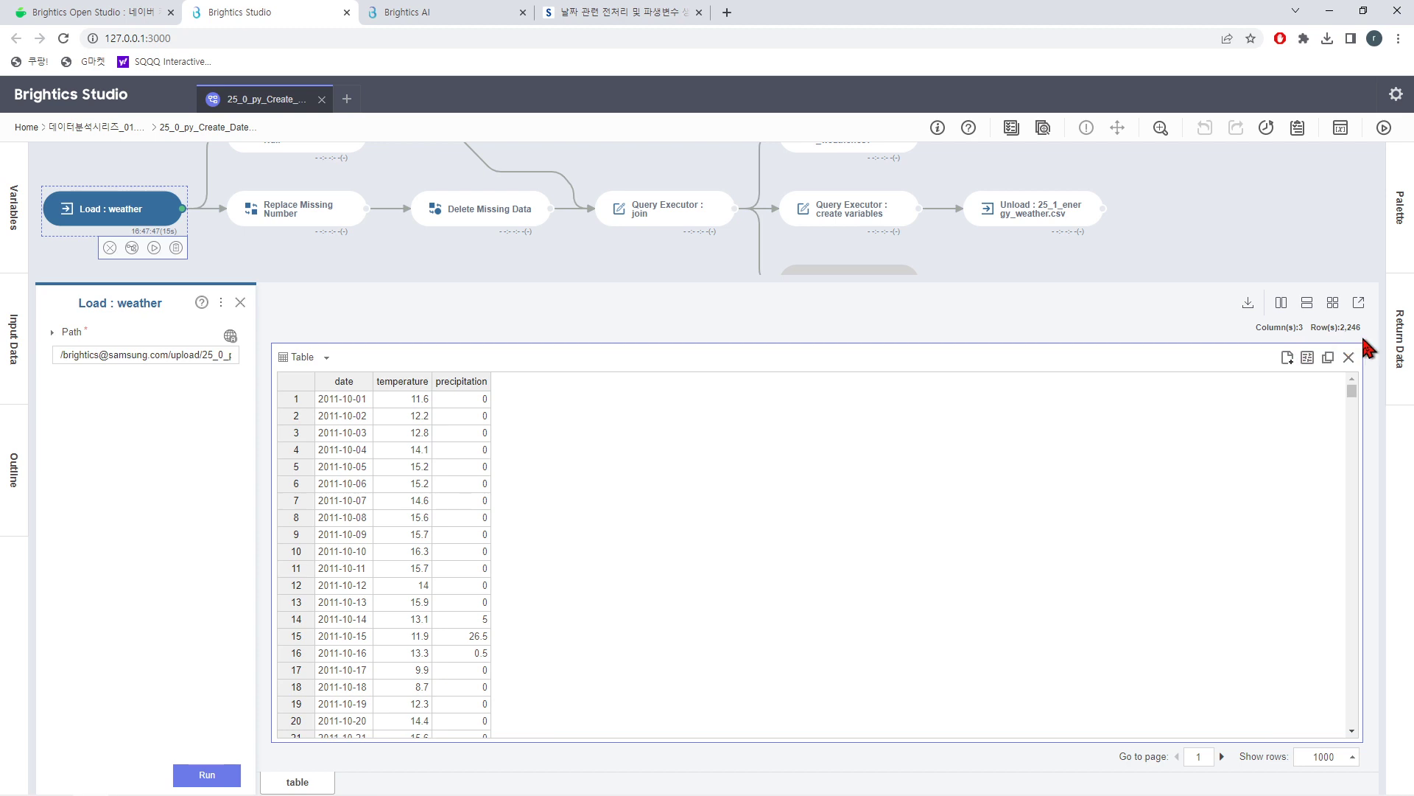
{"action": "left_click", "coordinate": [1354, 759]}
{"action": "left_click", "coordinate": [1330, 660]}
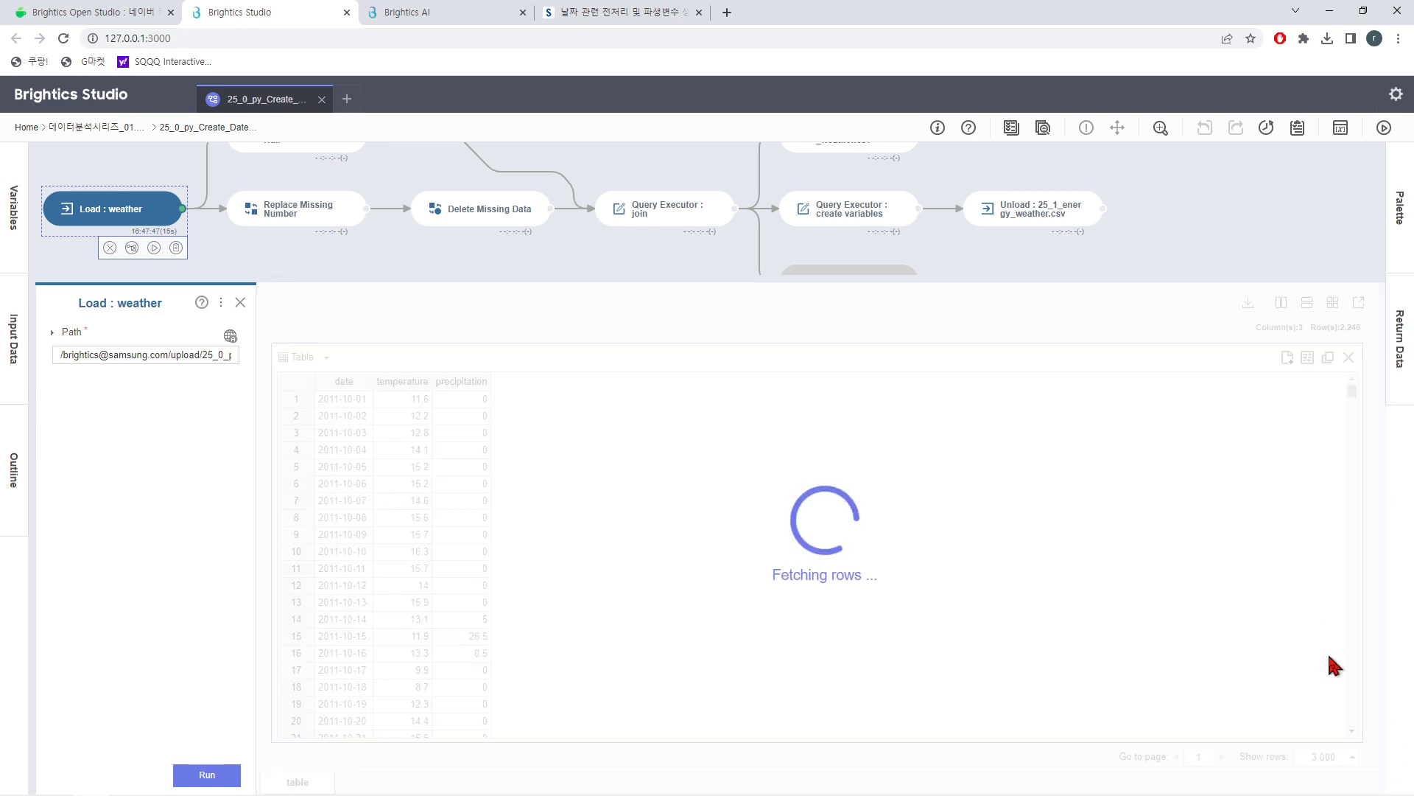
- Examine the loaded weather table for missing values, sorting it by precipitation and by temperature, and close the function's details
{"action": "left_click_drag", "start_coordinate": [1353, 398], "coordinate": [1351, 527]}
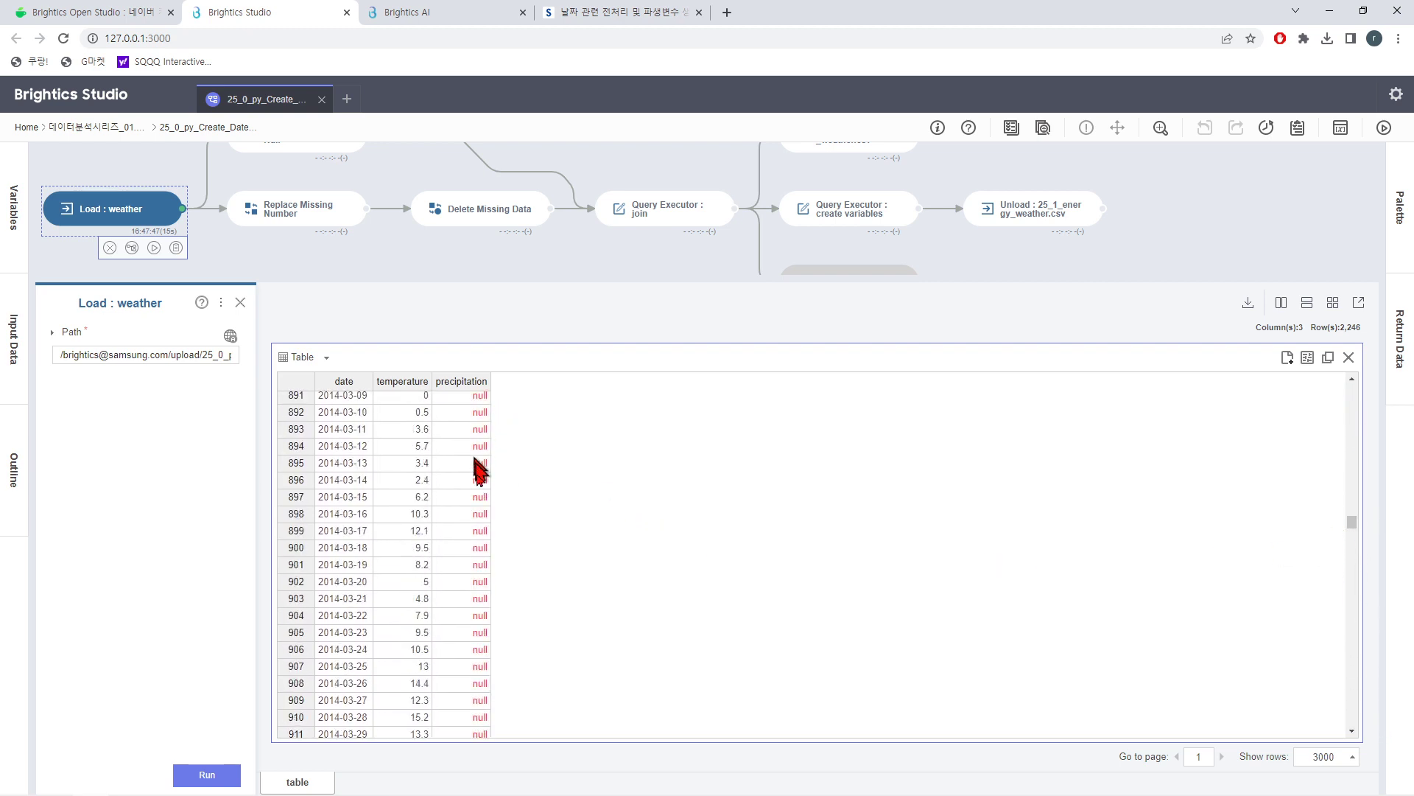
{"action": "left_click", "coordinate": [466, 382]}
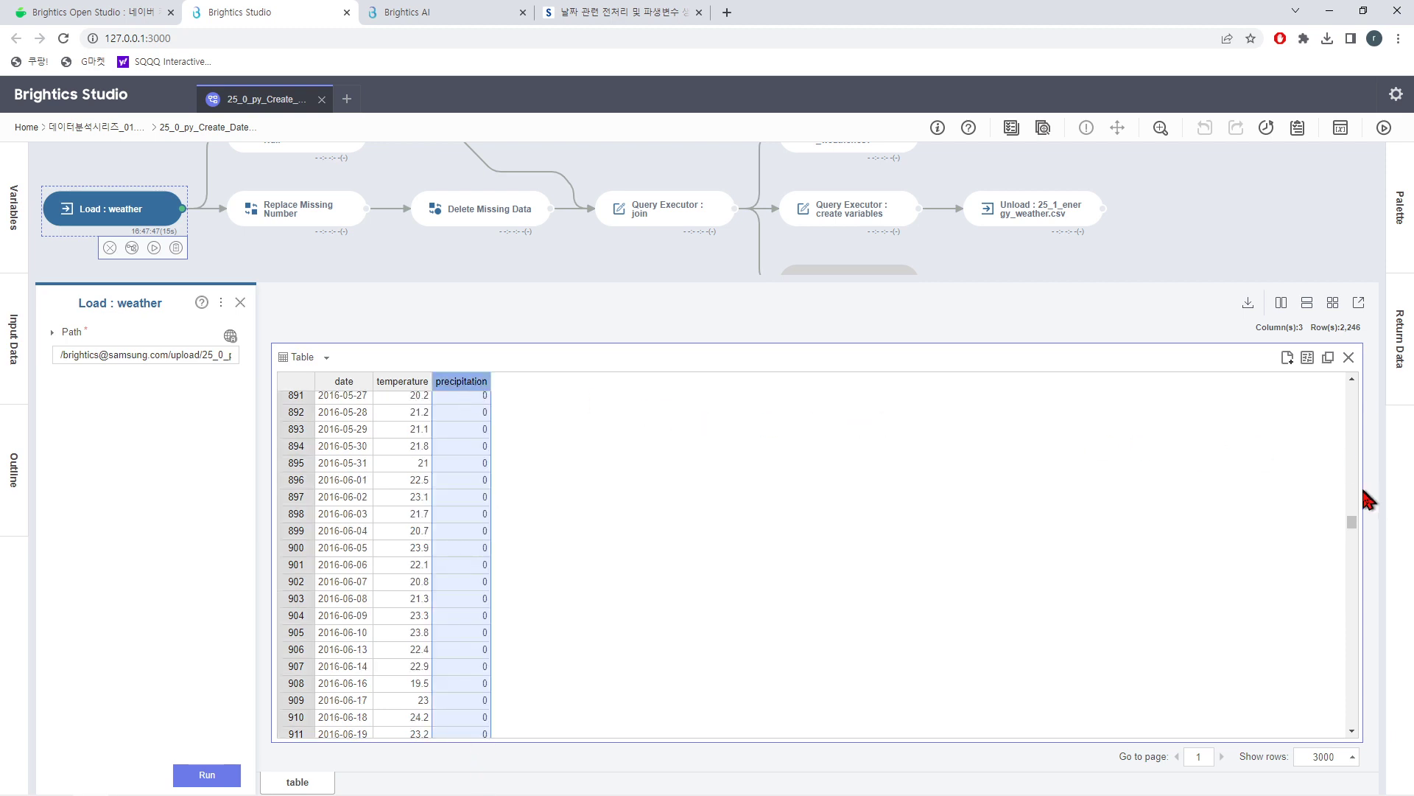
{"action": "left_click_drag", "start_coordinate": [1352, 524], "coordinate": [1329, 373]}
{"action": "left_click", "coordinate": [410, 382]}
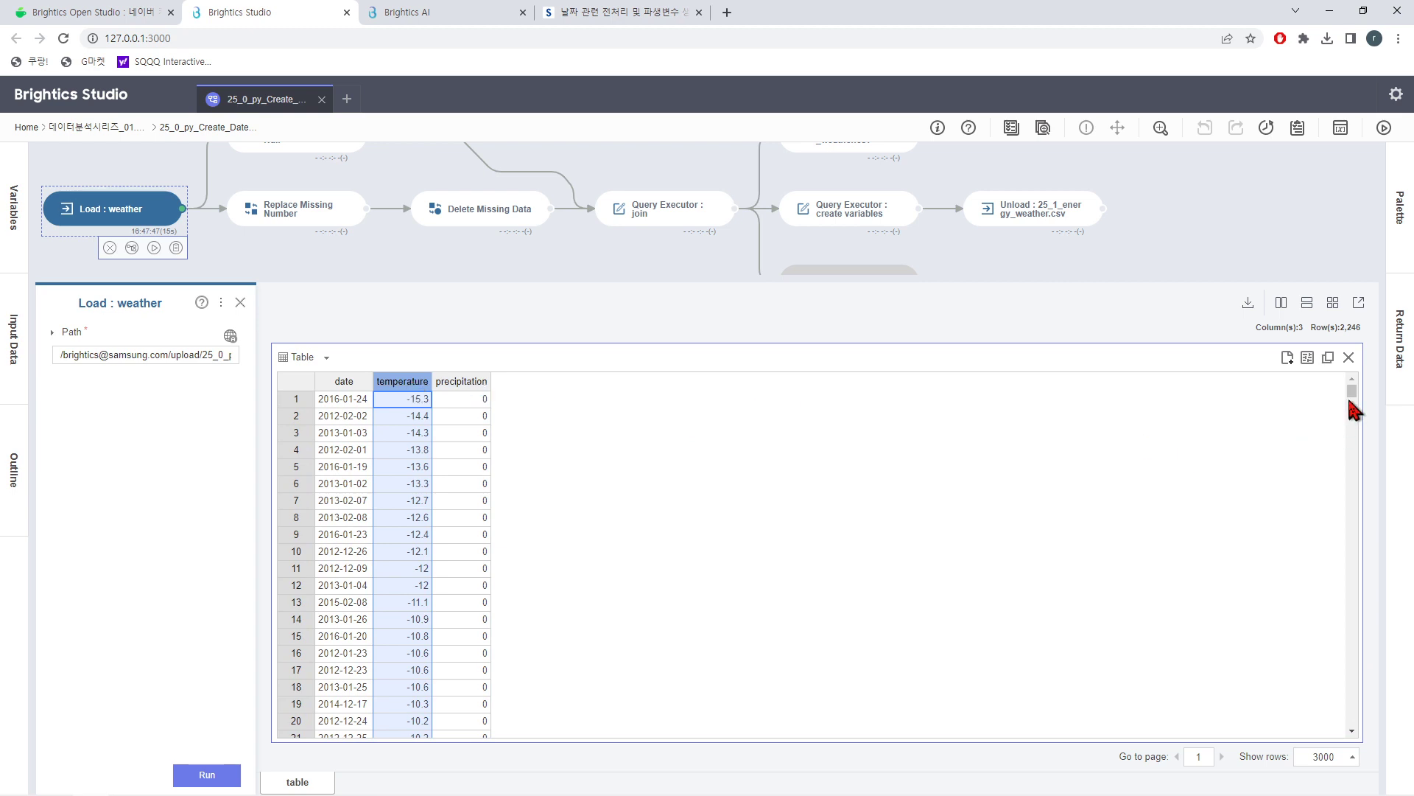
{"action": "left_click_drag", "start_coordinate": [1352, 398], "coordinate": [1400, 779]}
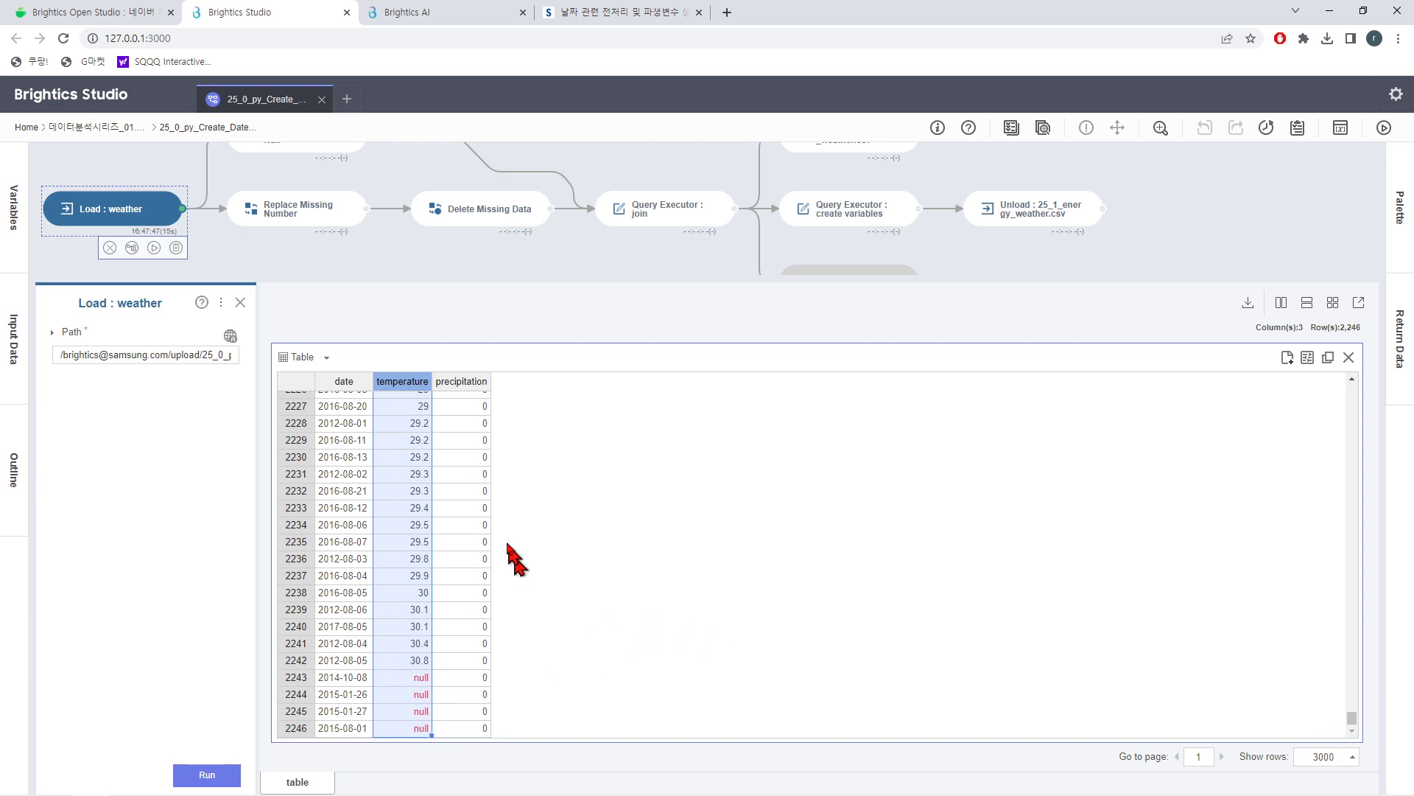
{"action": "left_click", "coordinate": [241, 304]}
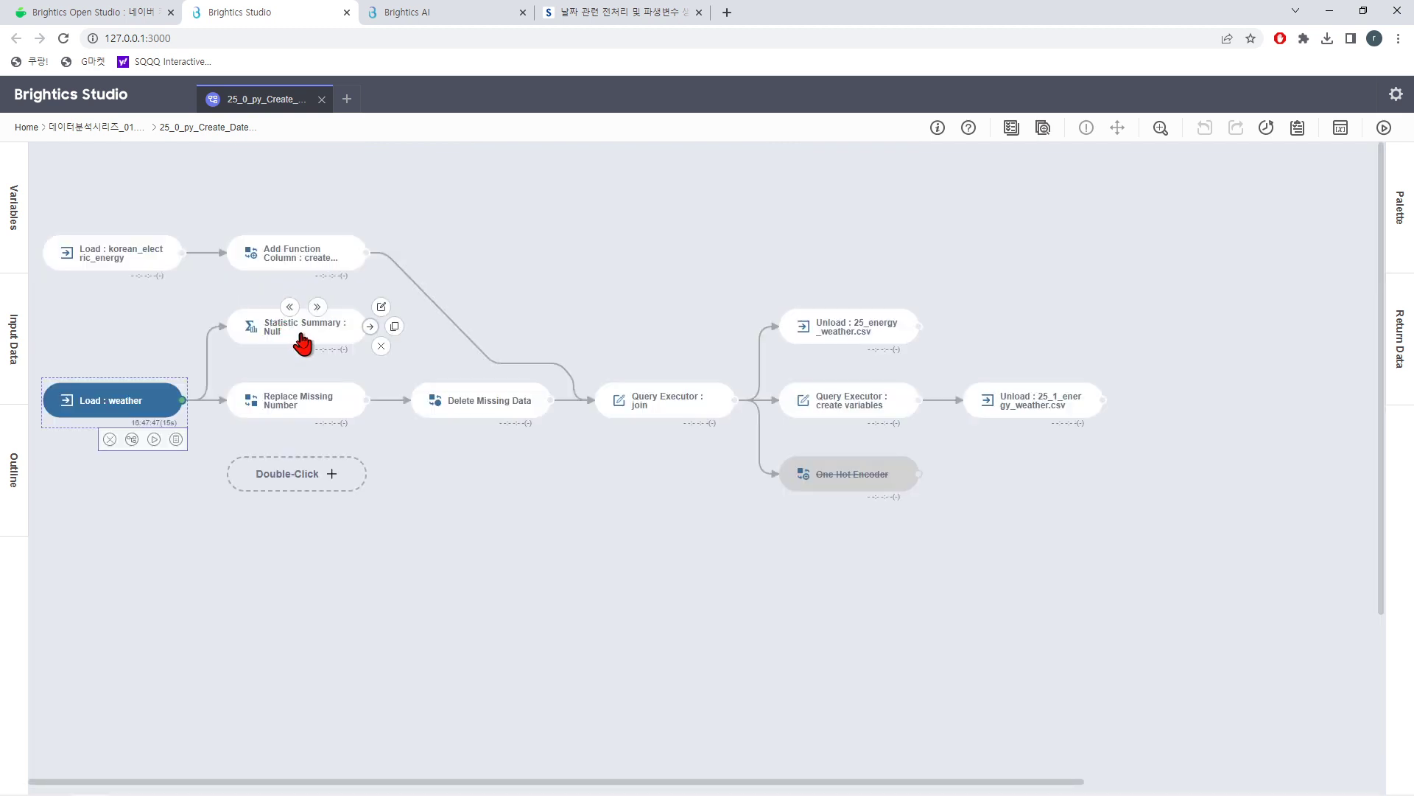
- Run the Statistic Summary : Null function with Null Count on temperature and precipitation, and widen the result's column_name column
{"action": "left_click", "coordinate": [303, 341]}
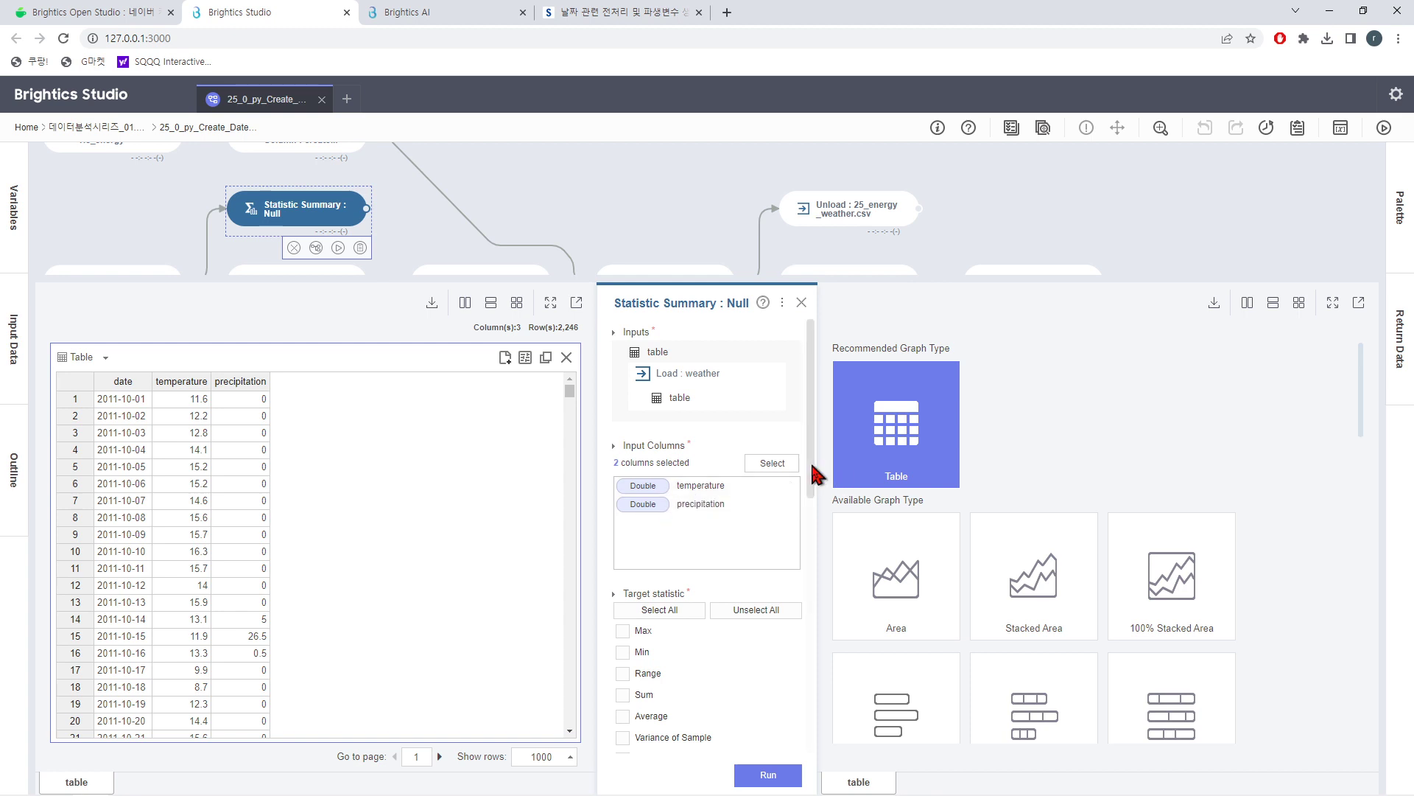
{"action": "left_click_drag", "start_coordinate": [813, 472], "coordinate": [825, 603]}
{"action": "scroll", "coordinate": [688, 577], "scroll_direction": "down", "scroll_amount": 1}
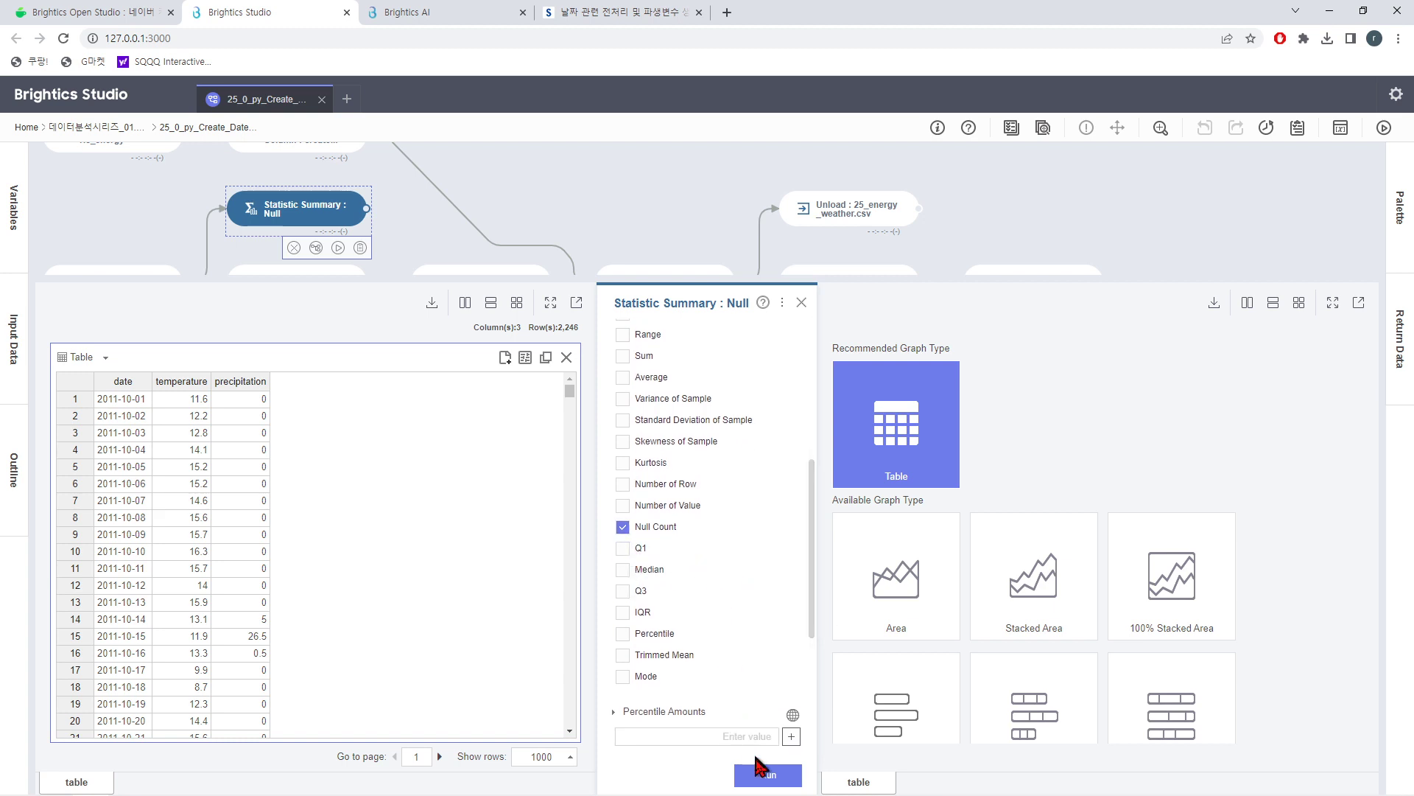
{"action": "left_click", "coordinate": [766, 775]}
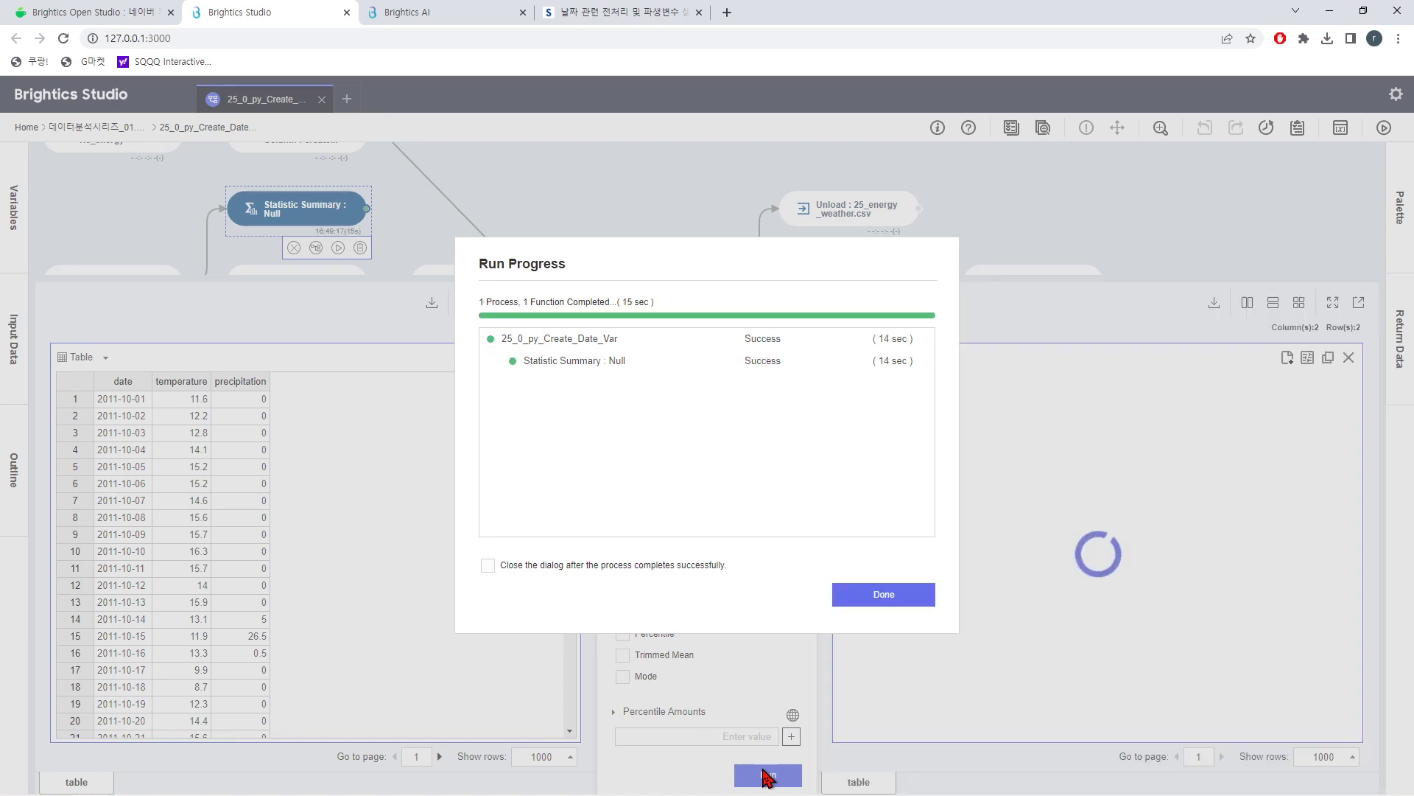
{"action": "left_click", "coordinate": [884, 595]}
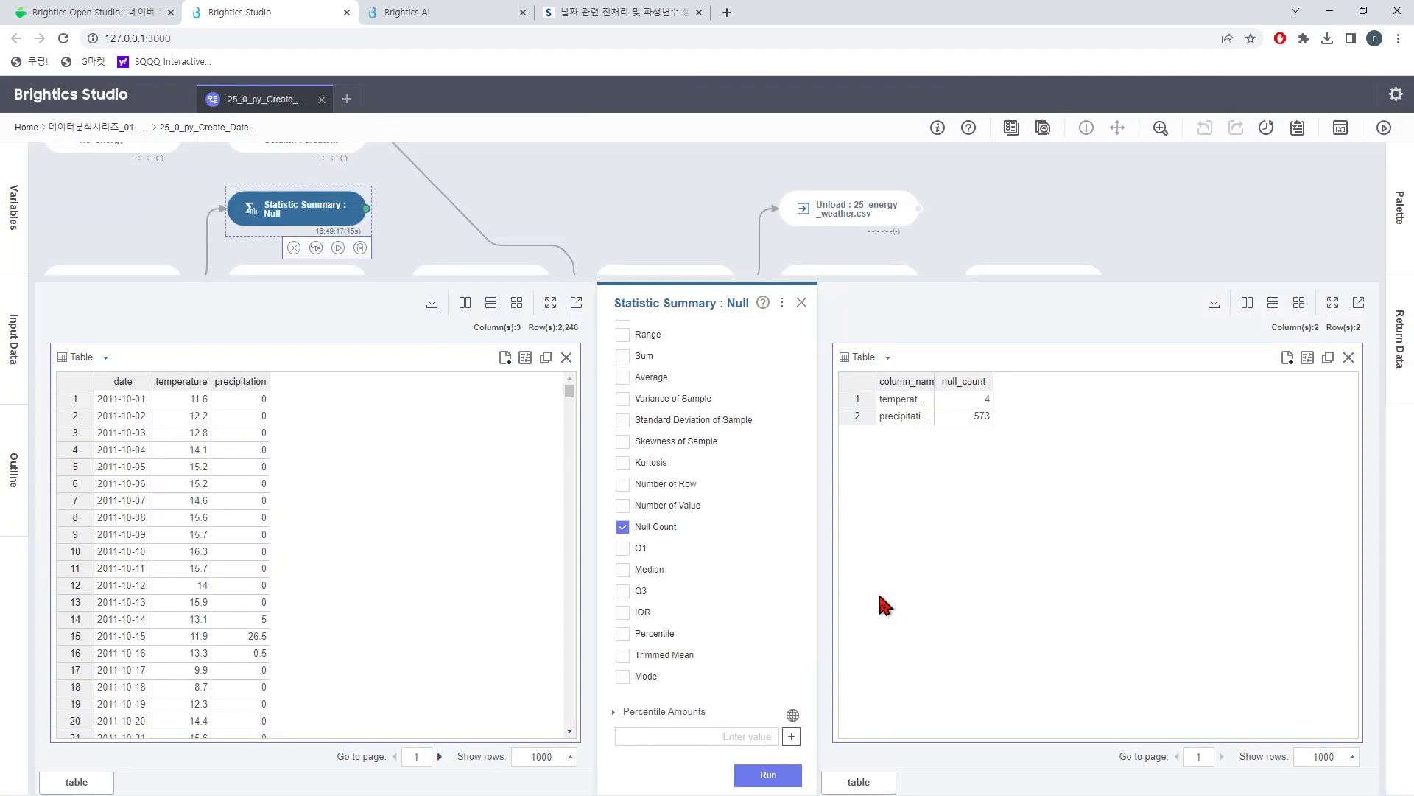
{"action": "double_click", "coordinate": [933, 381]}
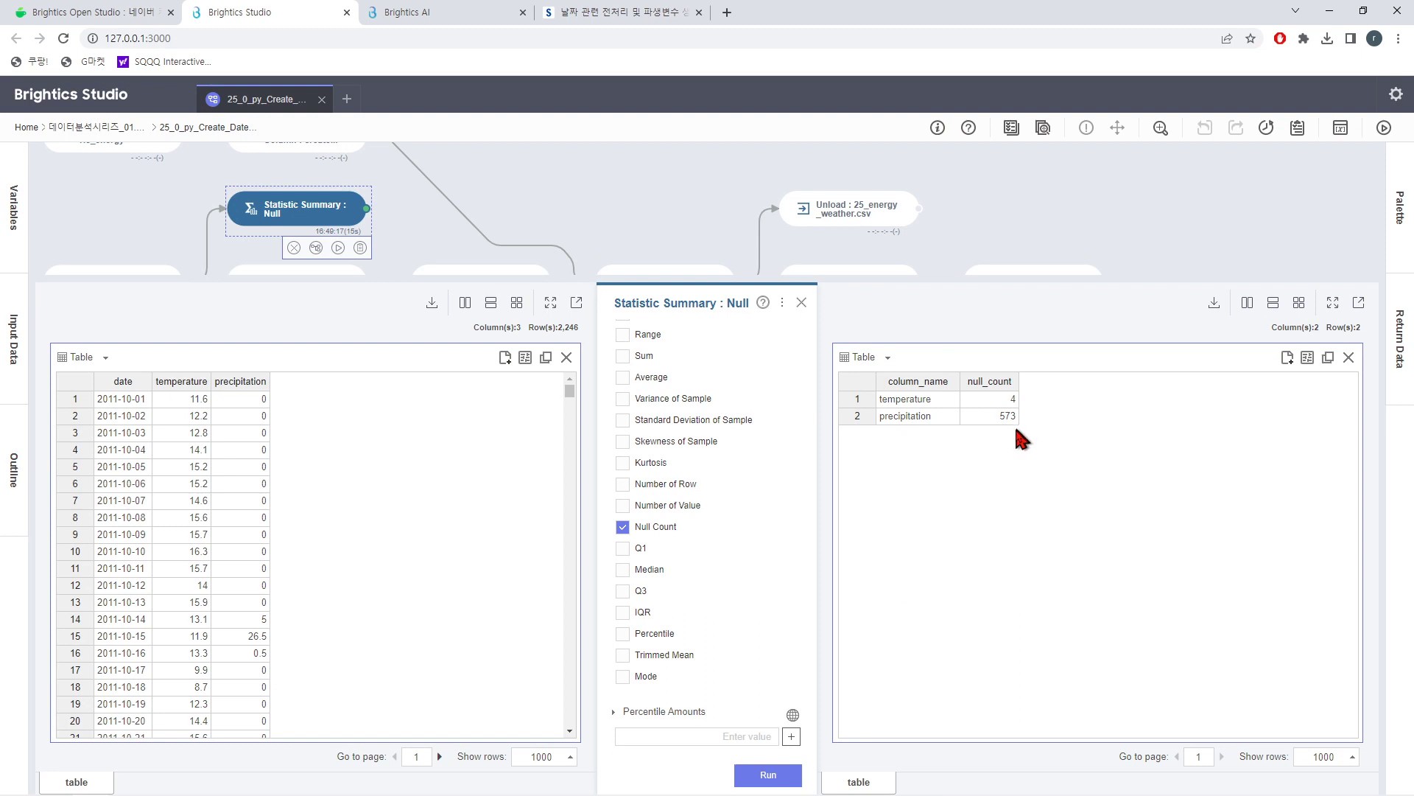
- Look through the input weather table and display it as a histogram
{"action": "mouse_move", "coordinate": [569, 403]}
{"action": "left_mouse_down"}
{"action": "mouse_move", "coordinate": [581, 578]}
{"action": "mouse_move", "coordinate": [571, 425]}
{"action": "left_mouse_up"}
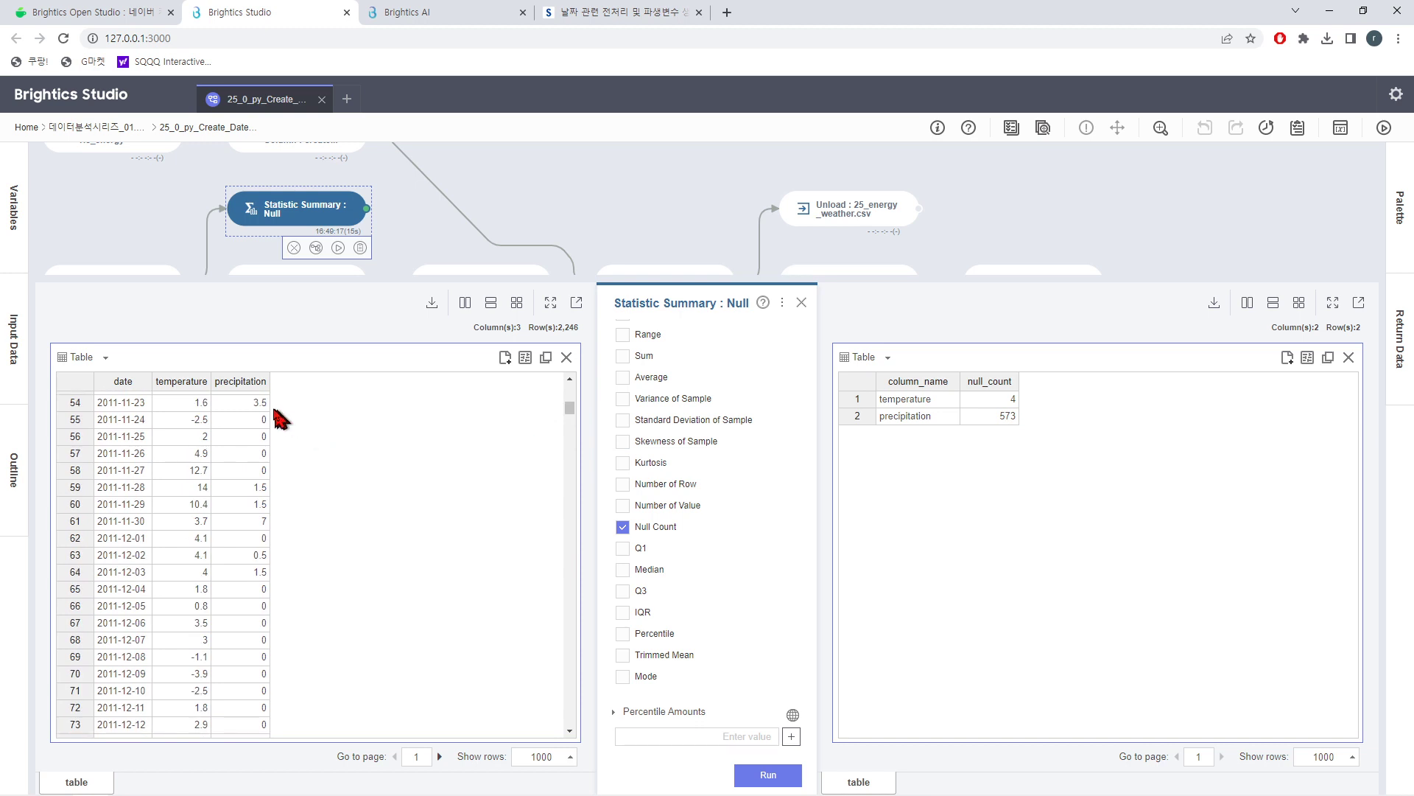
{"action": "left_click", "coordinate": [81, 360]}
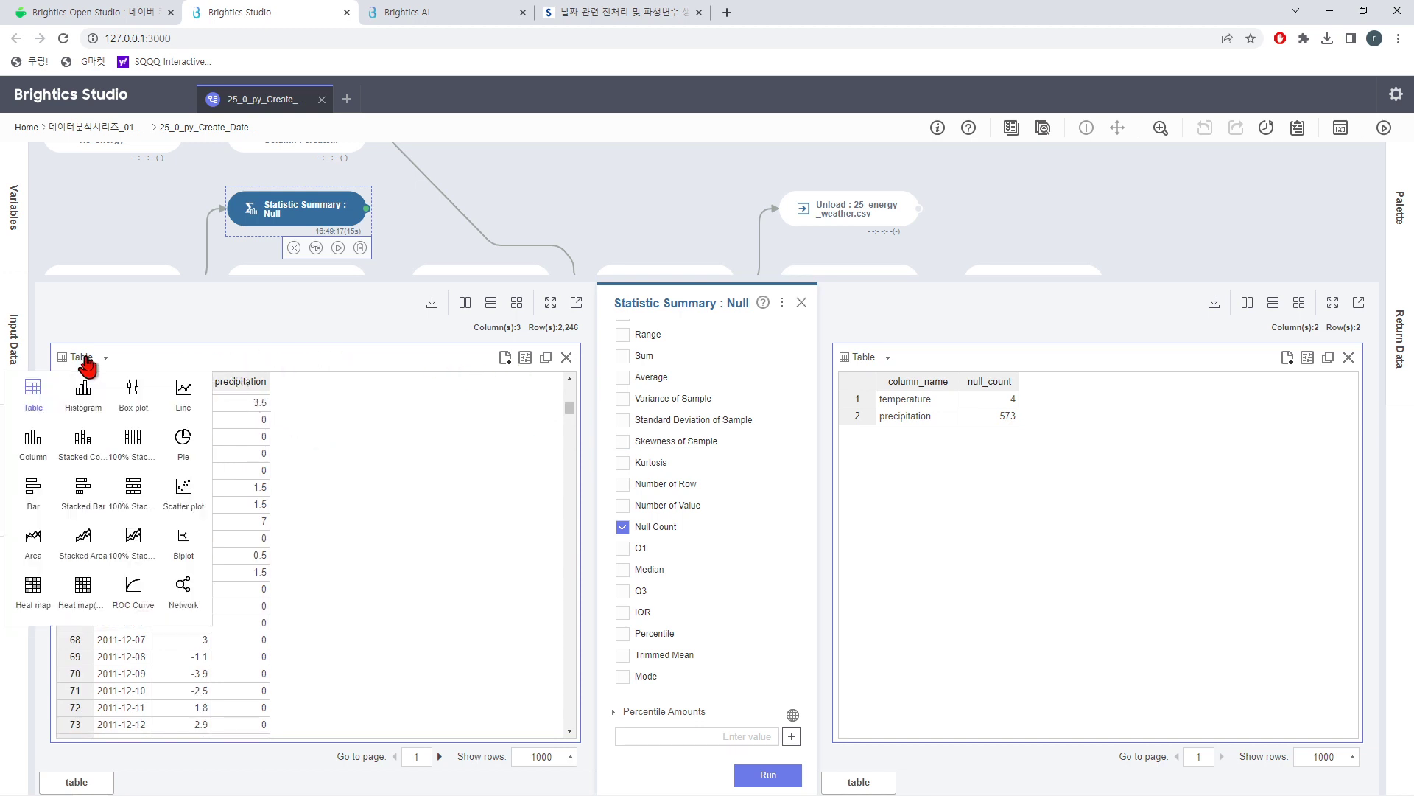
{"action": "left_click", "coordinate": [83, 400]}
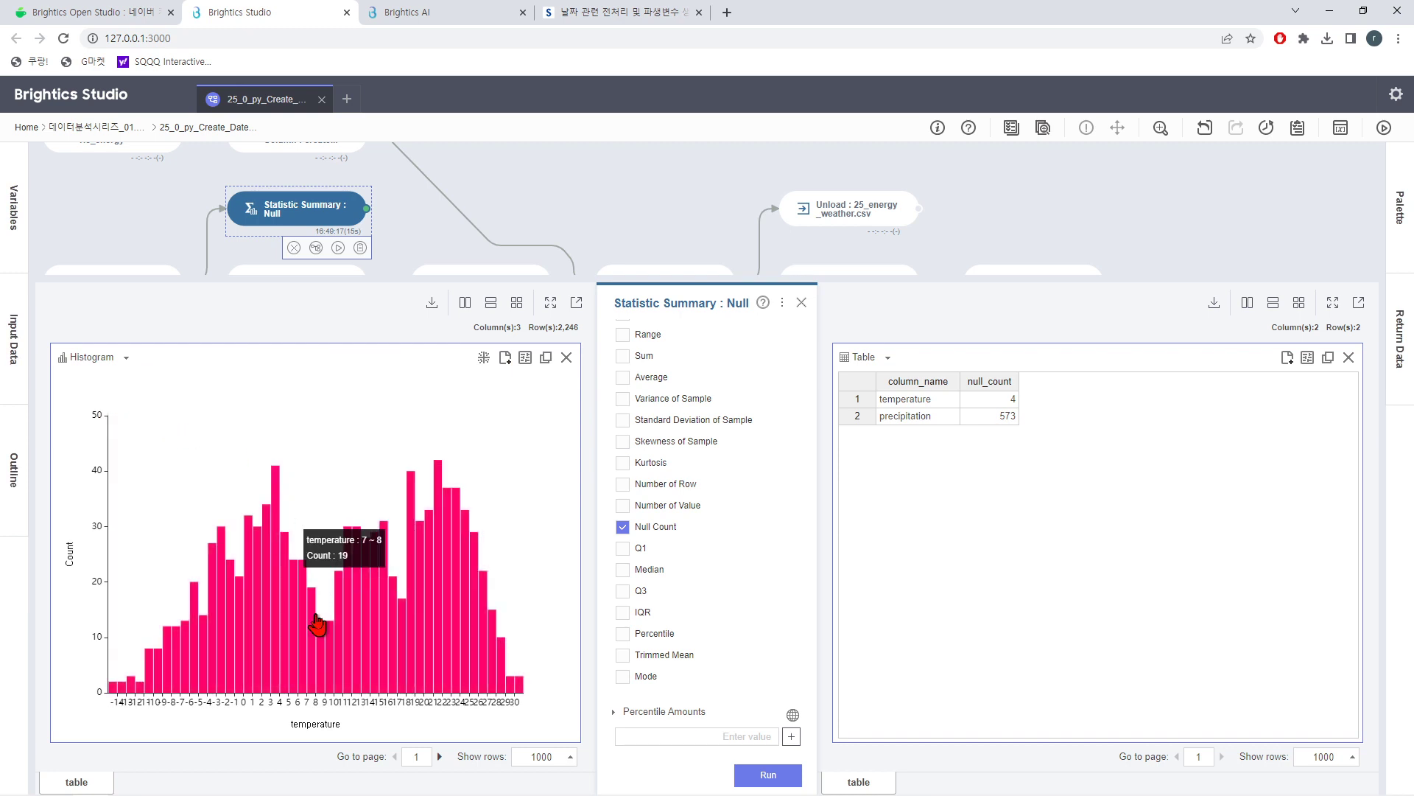
- Set the histogram's X-axis column to precipitation in the chart settings and close the settings
{"action": "left_click", "coordinate": [525, 359]}
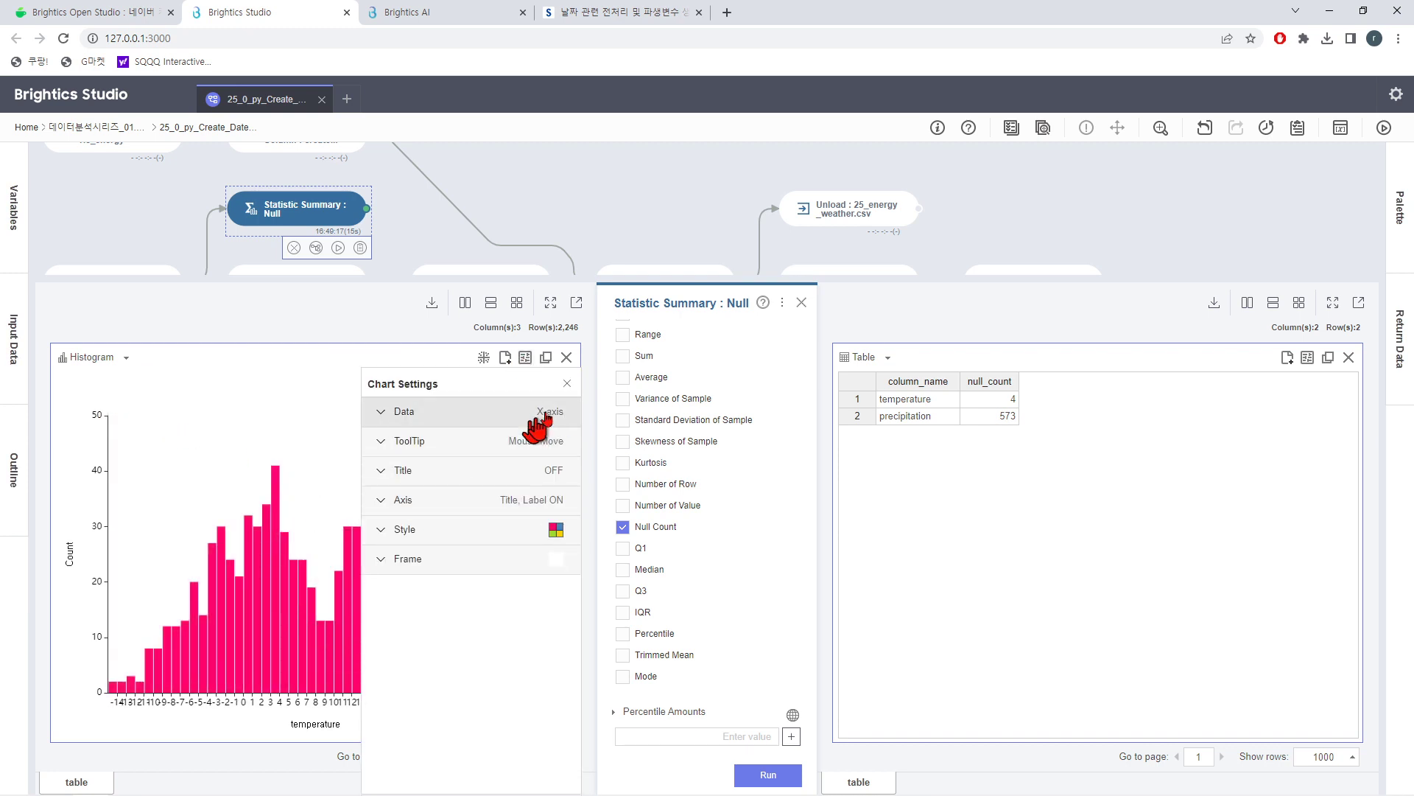
{"action": "left_click", "coordinate": [567, 383]}
{"action": "left_click", "coordinate": [525, 358]}
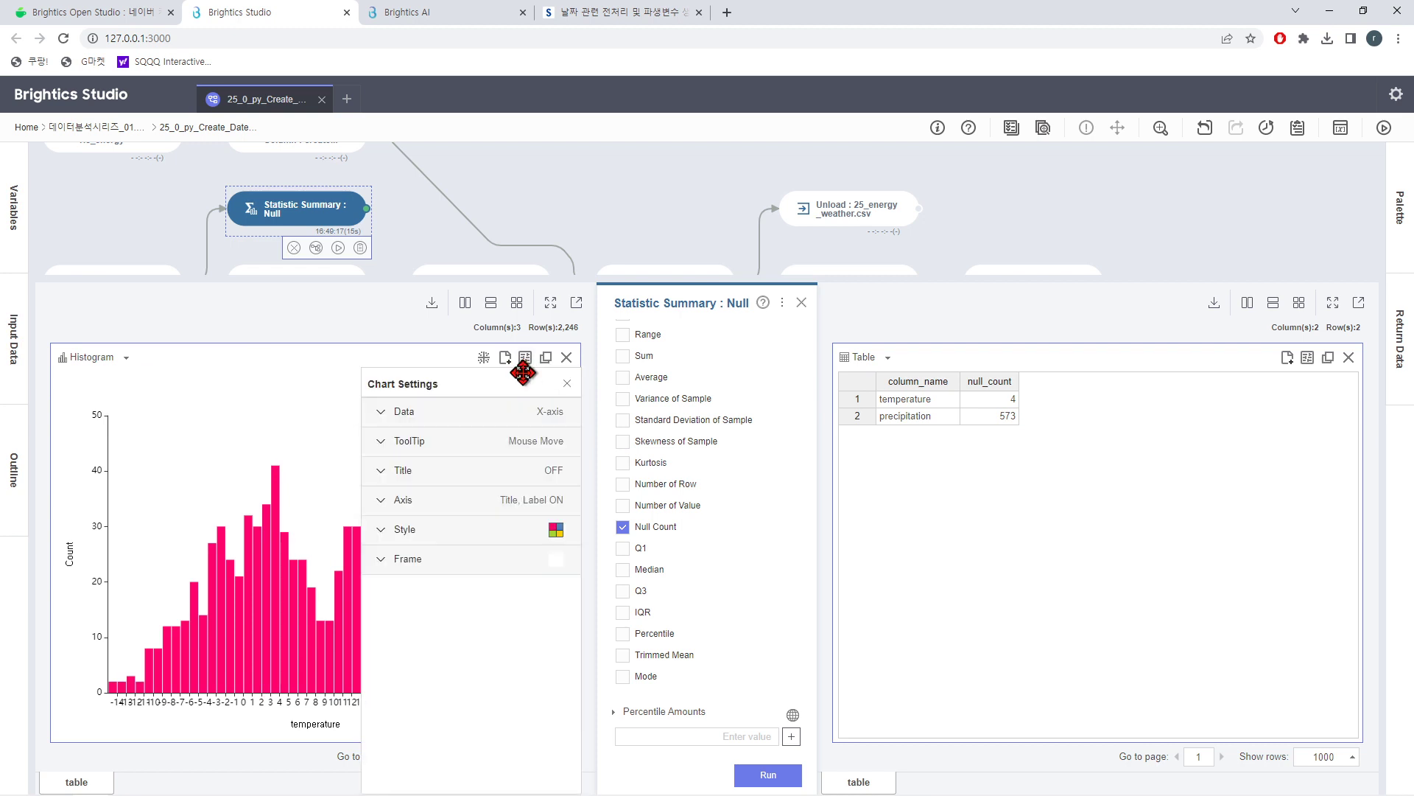
{"action": "left_click", "coordinate": [458, 414]}
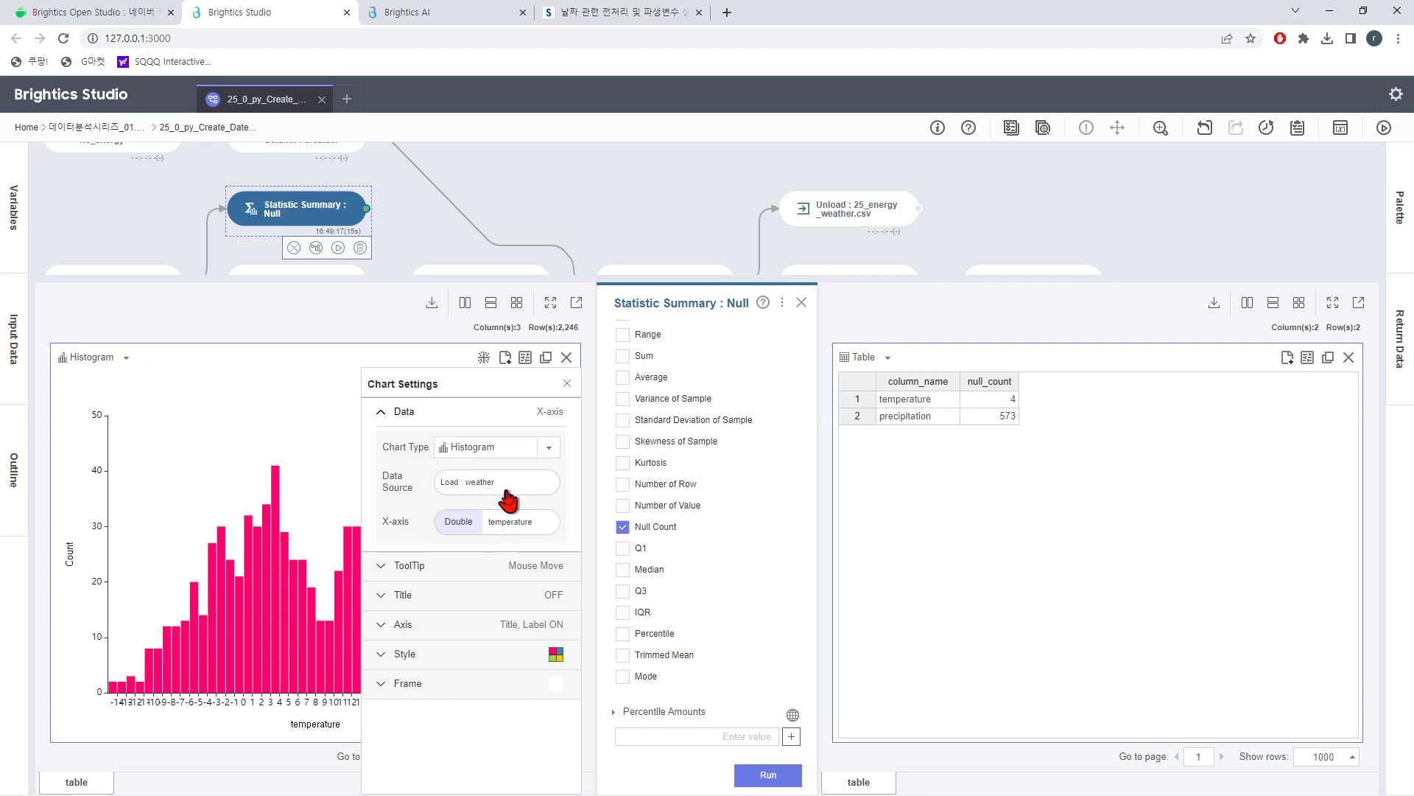
{"action": "left_click", "coordinate": [510, 520]}
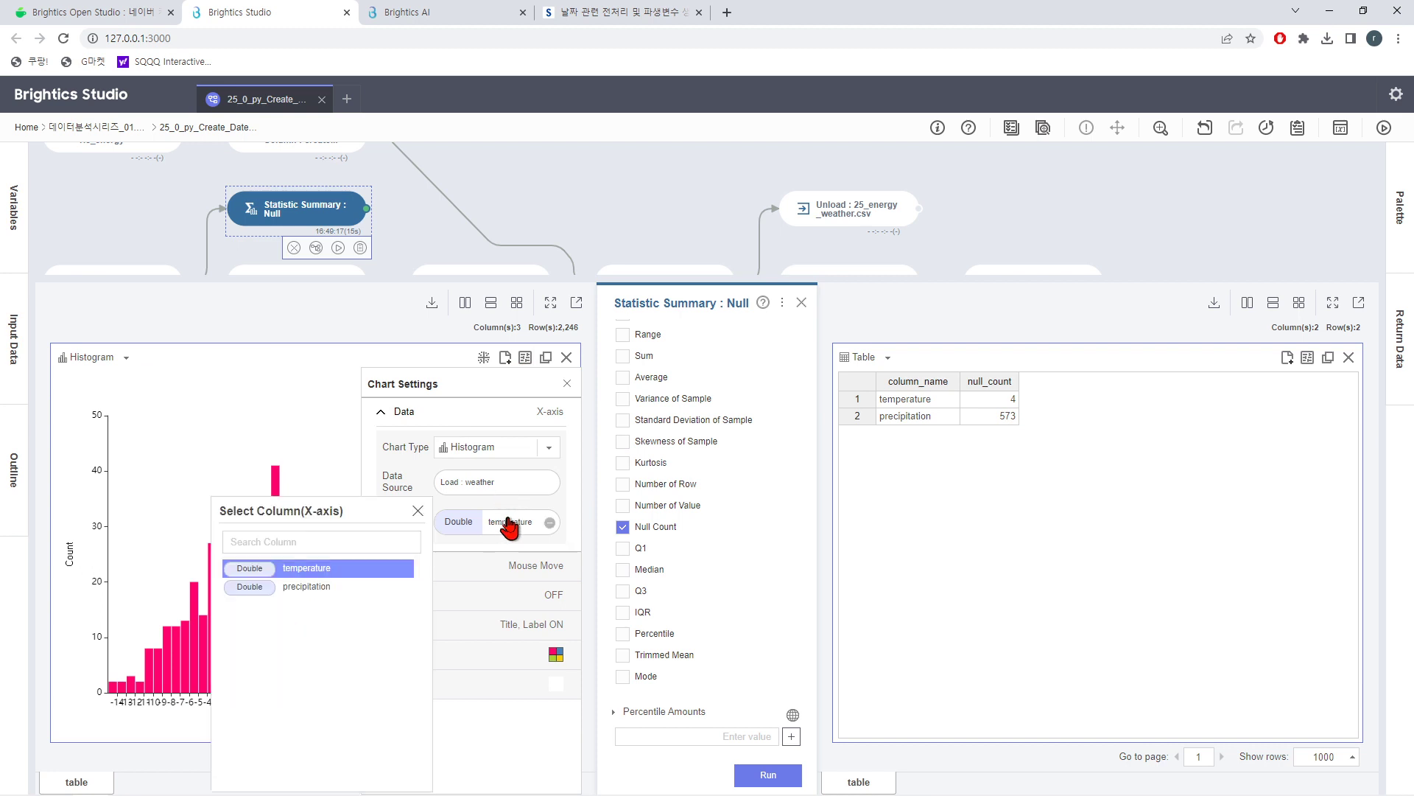
{"action": "left_click", "coordinate": [346, 588]}
{"action": "left_click", "coordinate": [418, 511]}
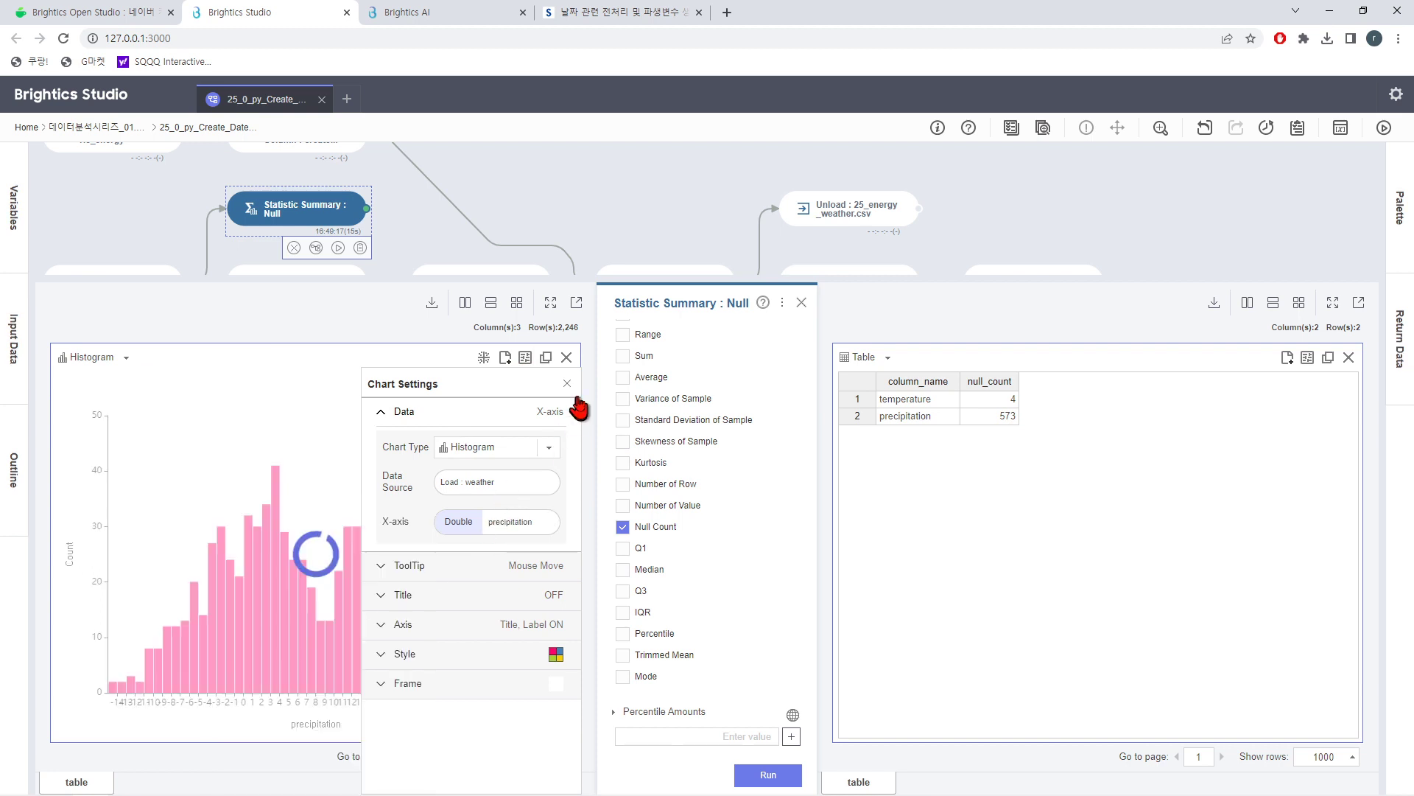
{"action": "left_click", "coordinate": [567, 383]}
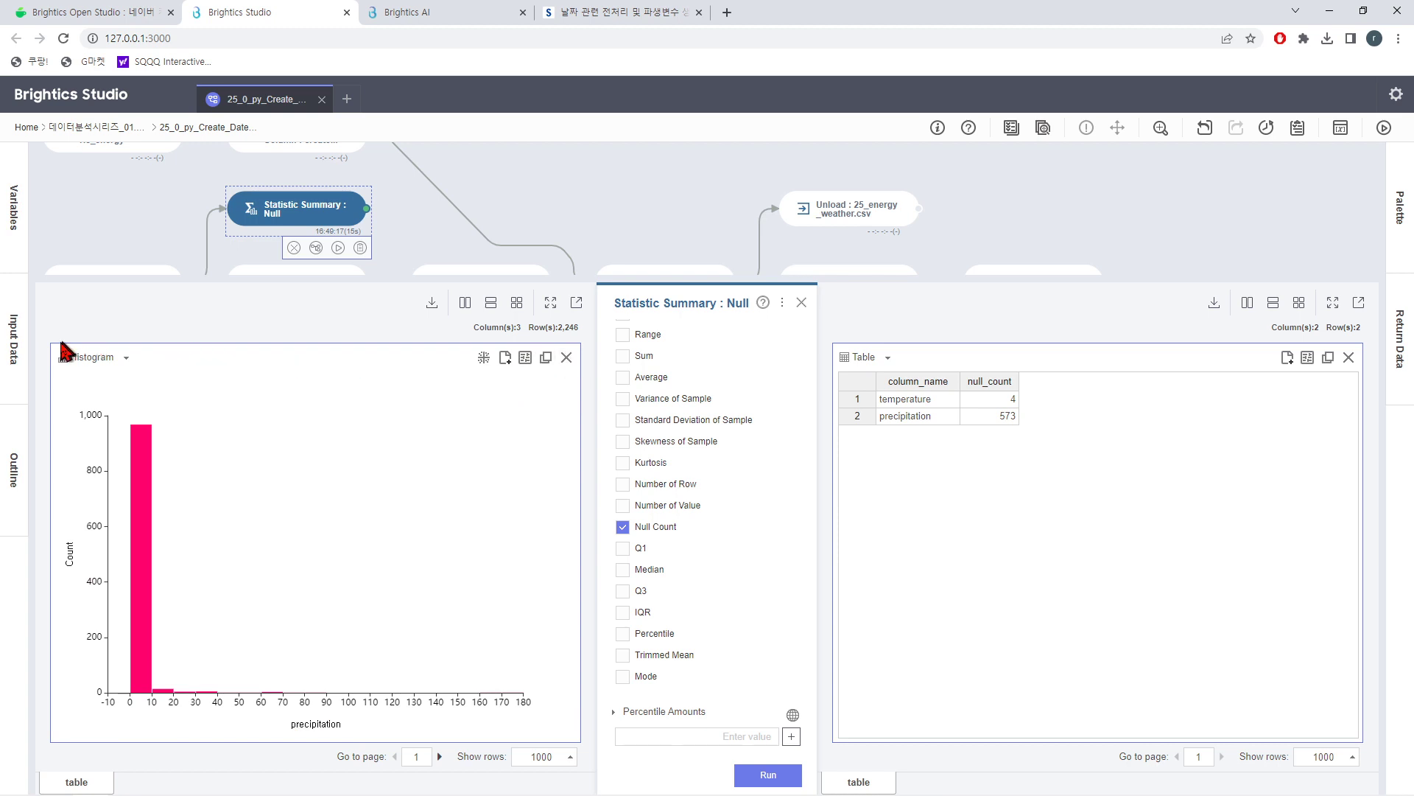
- Return the input weather data to table view, examine its missing precipitation values, and close the Statistic Summary : Null details
{"action": "left_click", "coordinate": [77, 361]}
{"action": "left_click", "coordinate": [41, 392]}
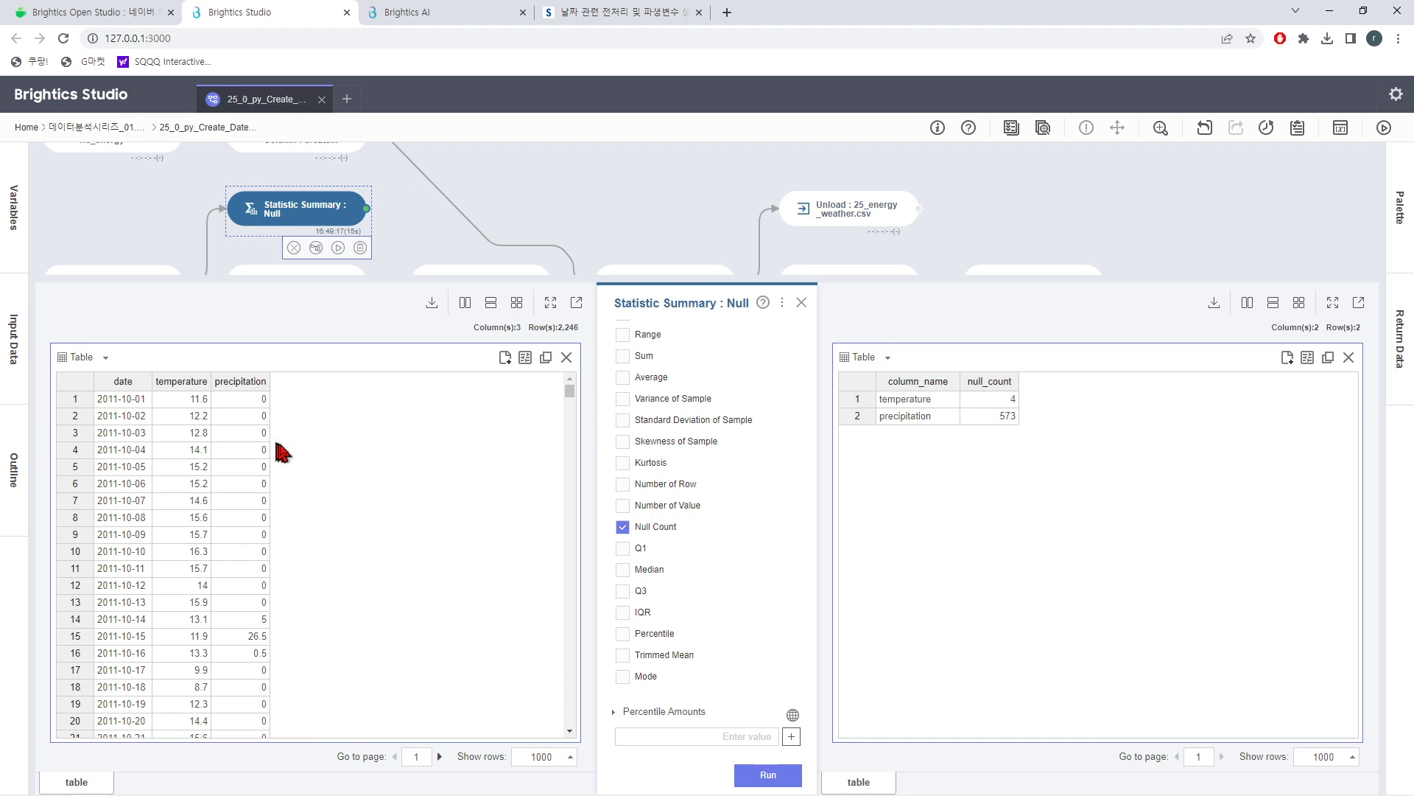
{"action": "left_click_drag", "start_coordinate": [571, 391], "coordinate": [568, 692]}
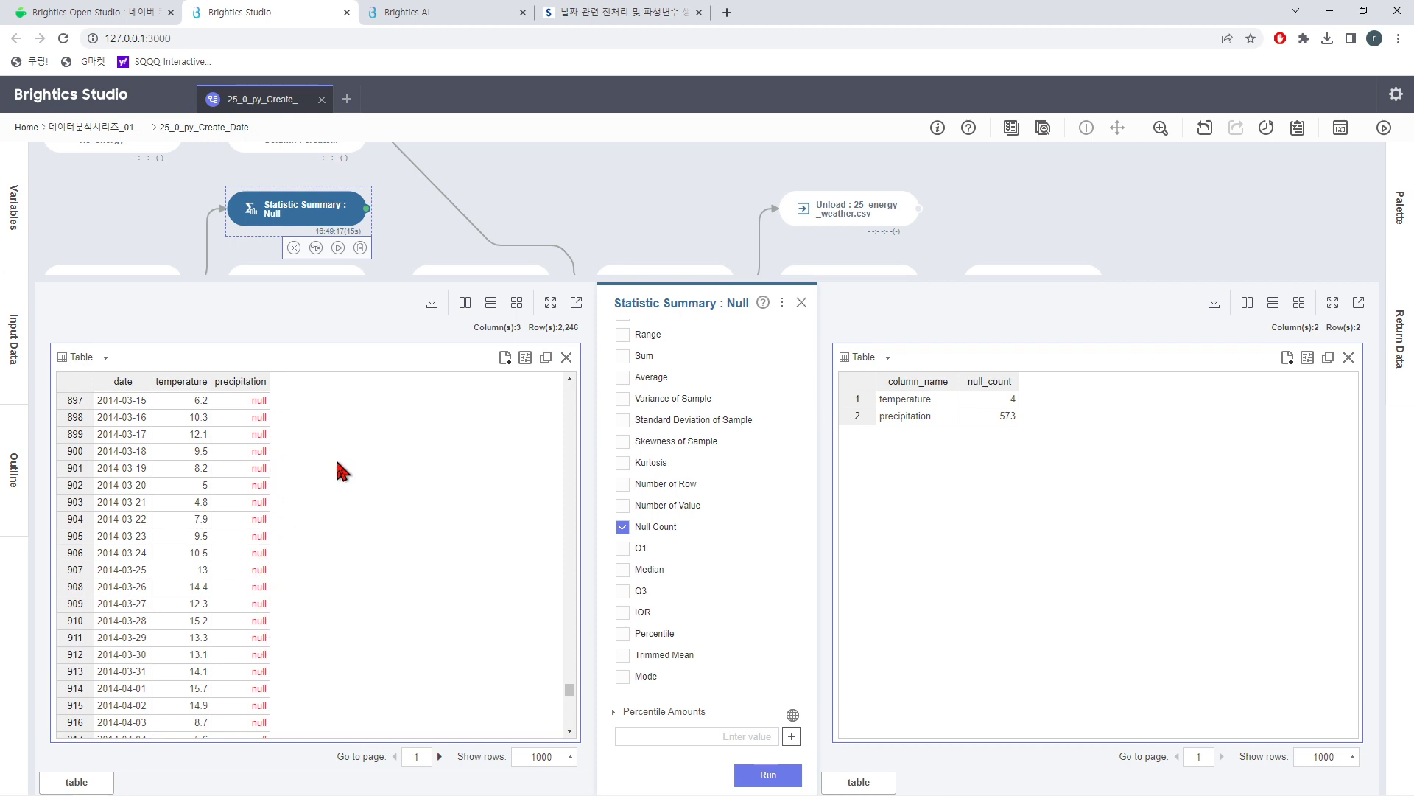
{"action": "left_click", "coordinate": [799, 305]}
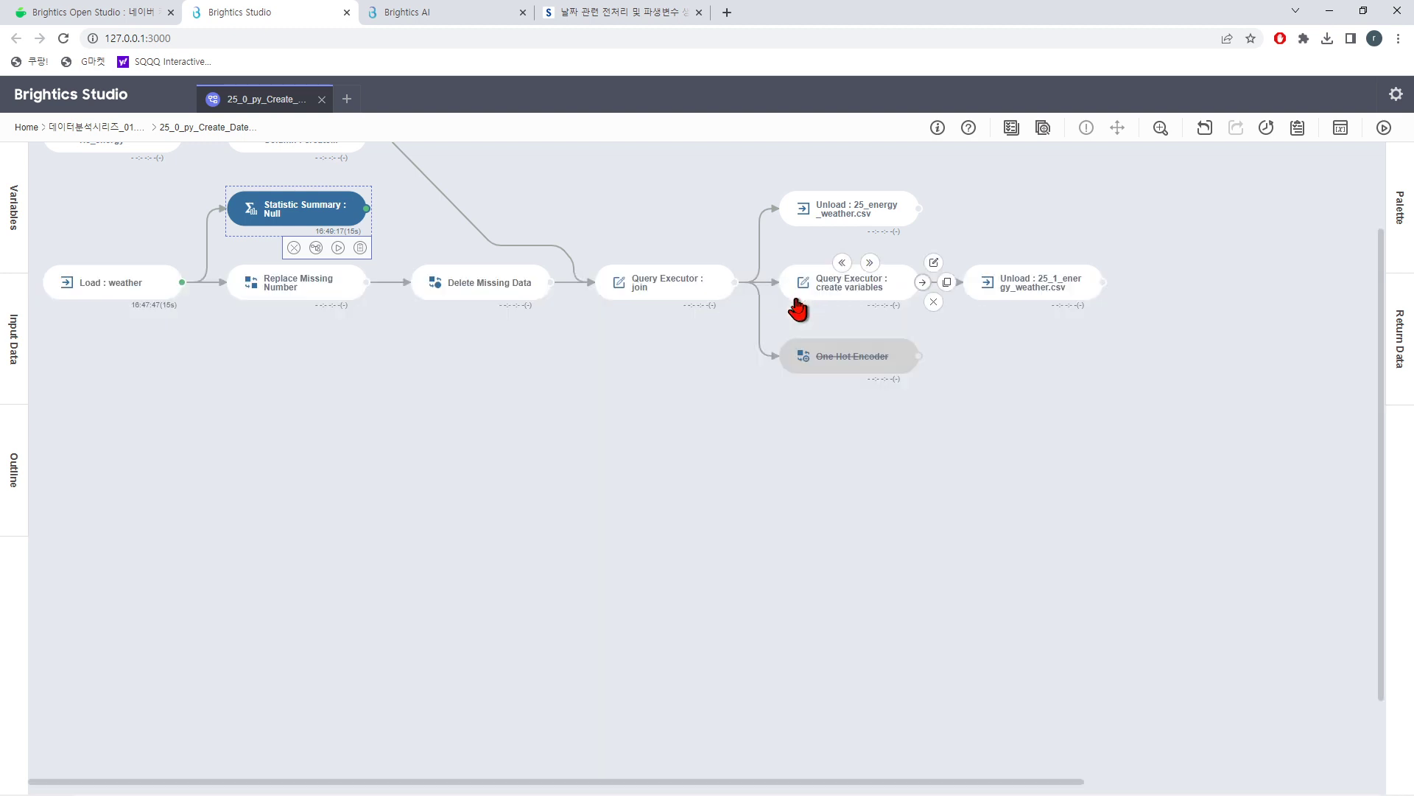
- Review the Replace Missing Number settings and run the function on precipitation with Fill Value set to To
{"action": "left_click", "coordinate": [335, 302]}
{"action": "scroll", "coordinate": [335, 304], "scroll_direction": "up", "scroll_amount": 2}
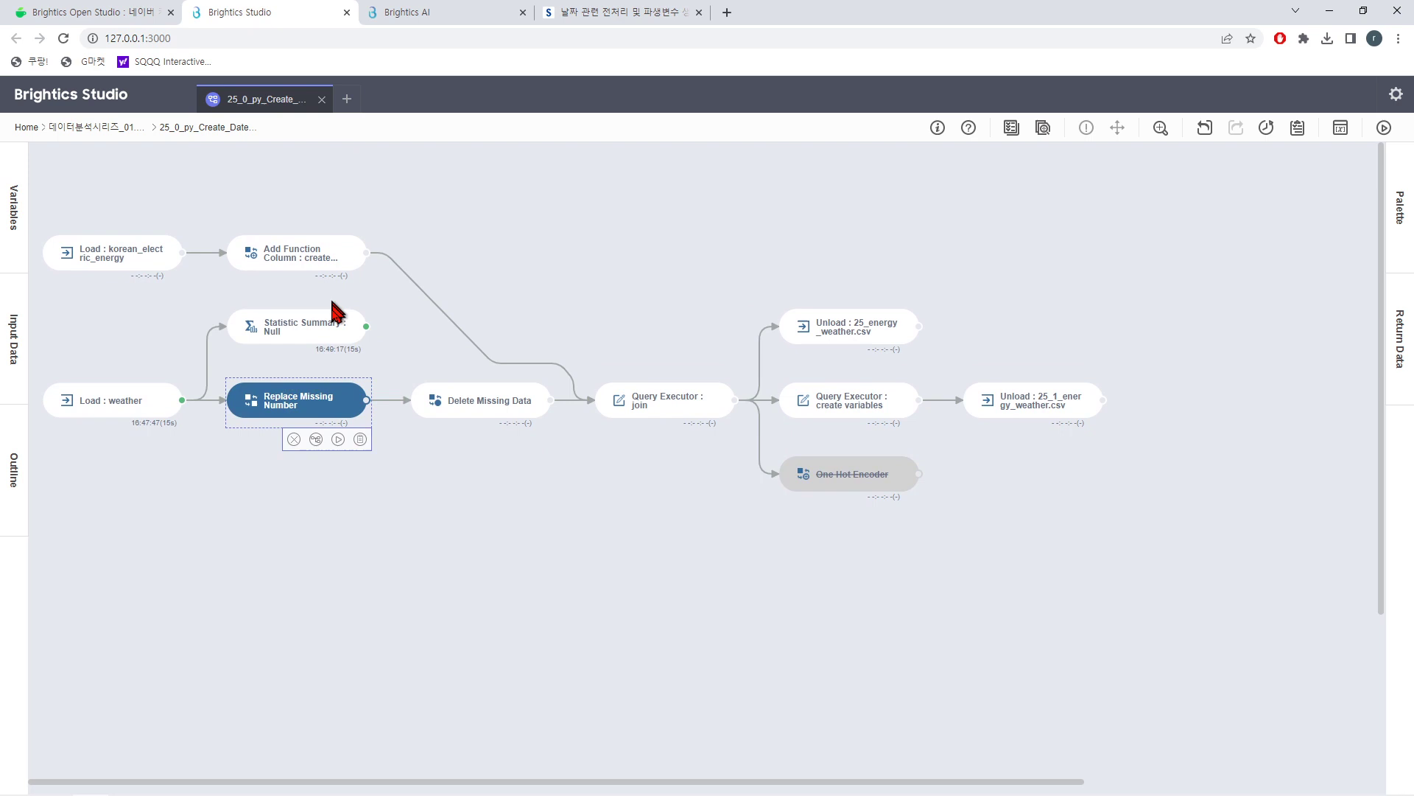
{"action": "double_click", "coordinate": [321, 416]}
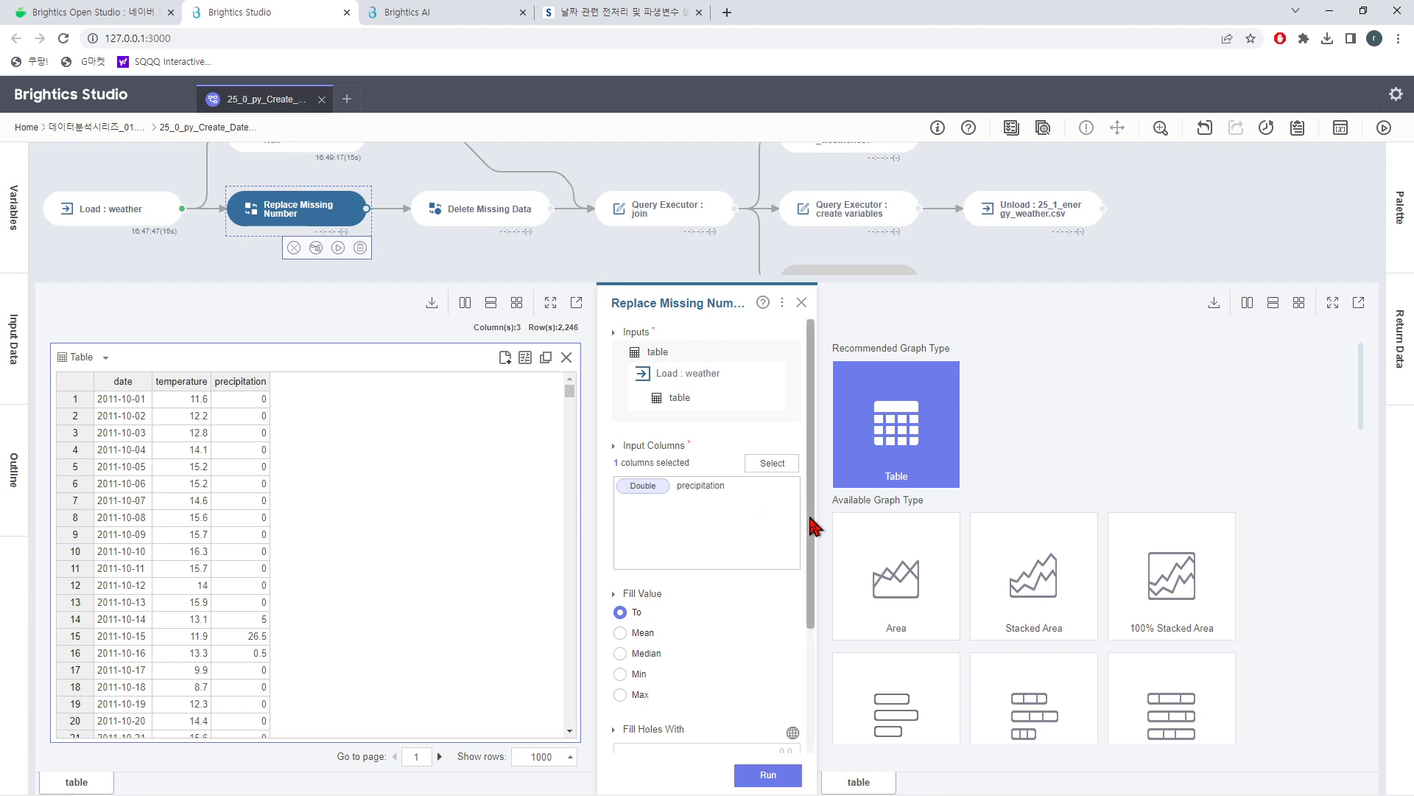
{"action": "scroll", "coordinate": [811, 521], "scroll_direction": "down", "scroll_amount": 2}
{"action": "scroll", "coordinate": [794, 617], "scroll_direction": "down", "scroll_amount": 1}
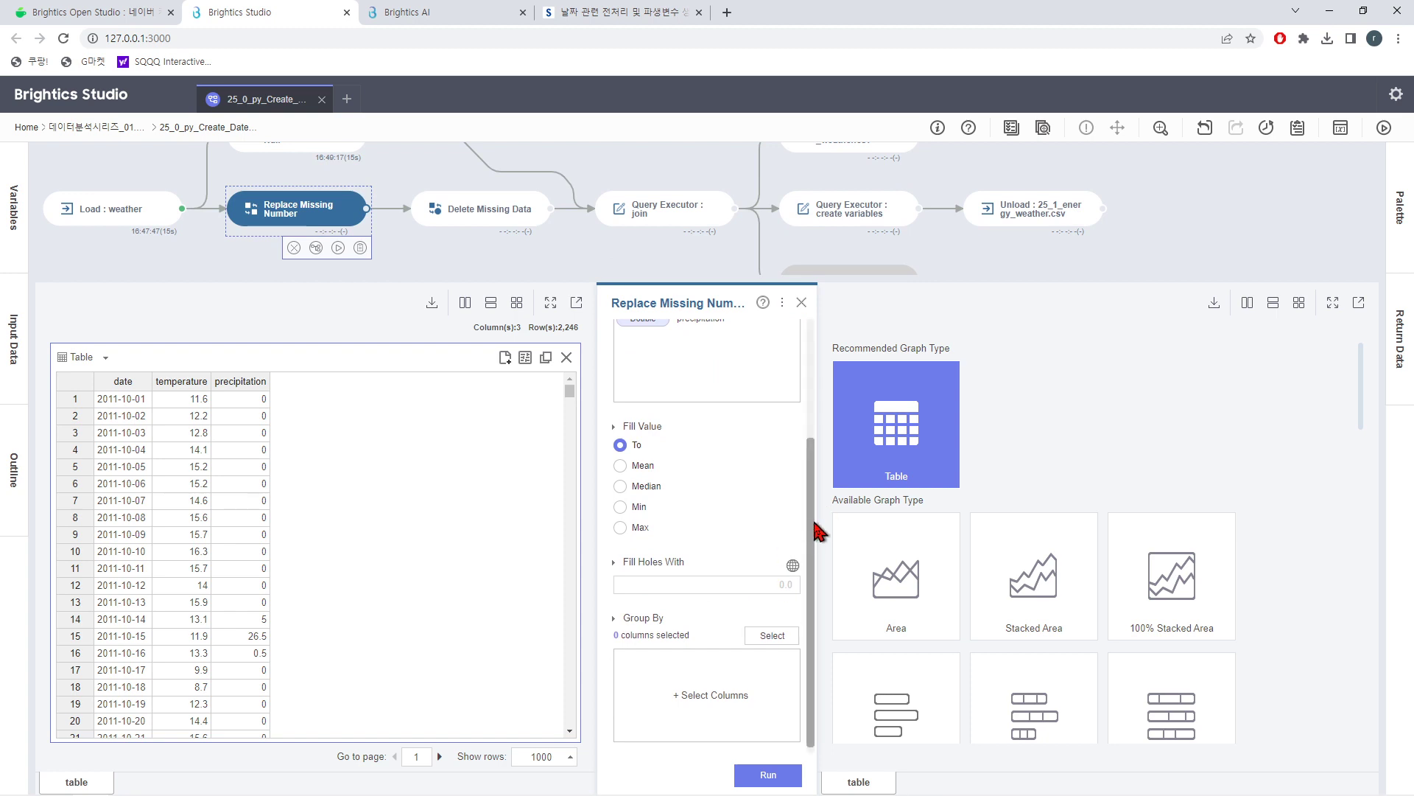
{"action": "left_click_drag", "start_coordinate": [813, 532], "coordinate": [811, 467]}
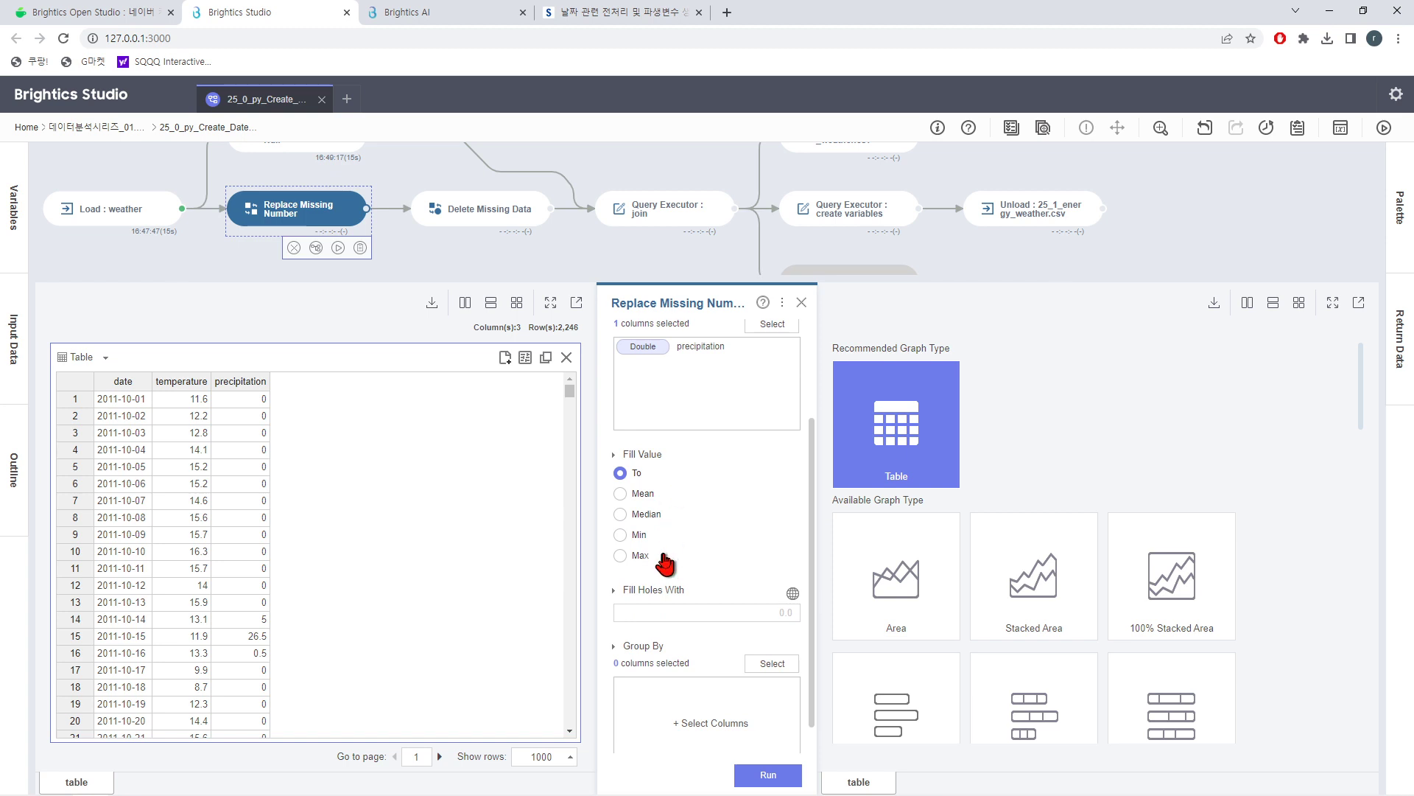
{"action": "left_click_drag", "start_coordinate": [811, 502], "coordinate": [811, 571]}
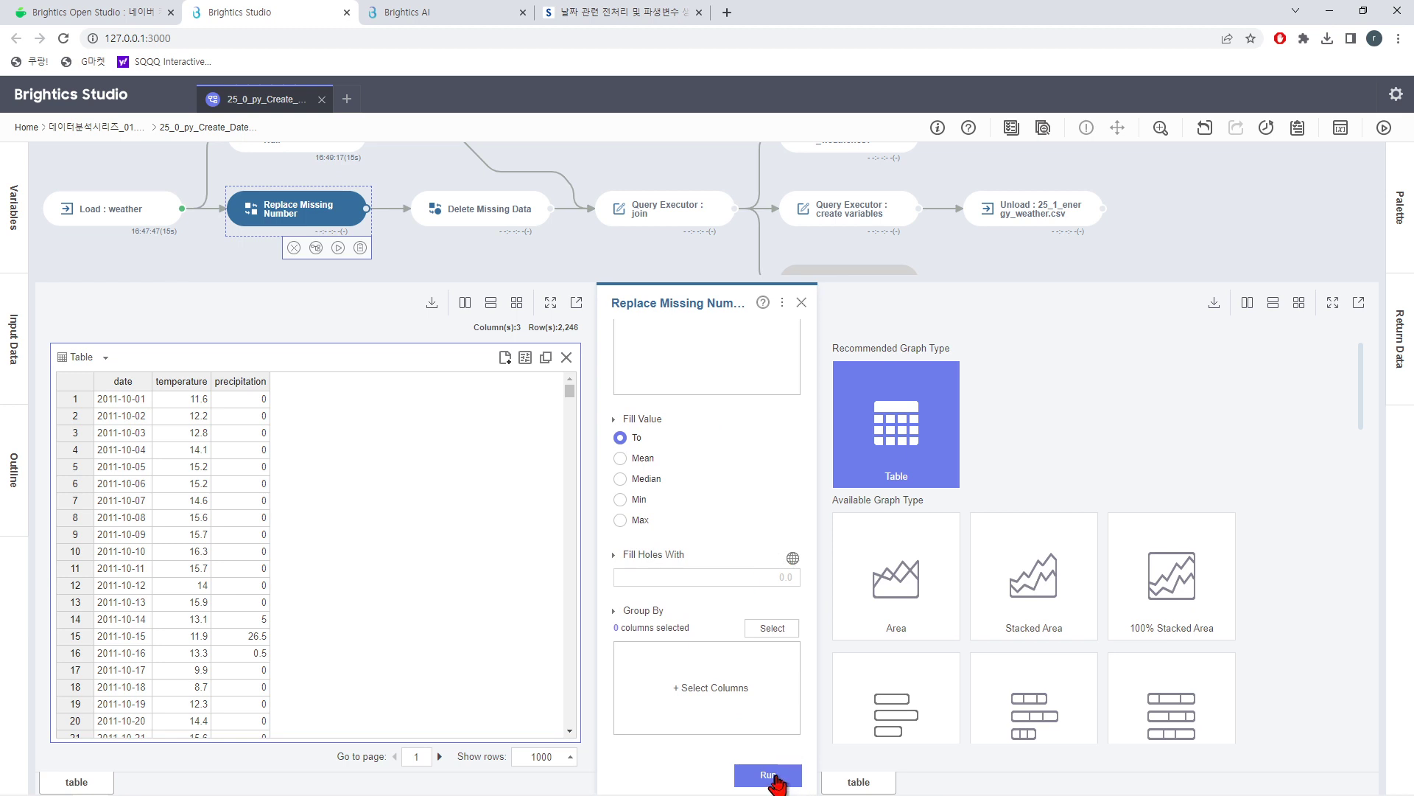
{"action": "left_click", "coordinate": [776, 781]}
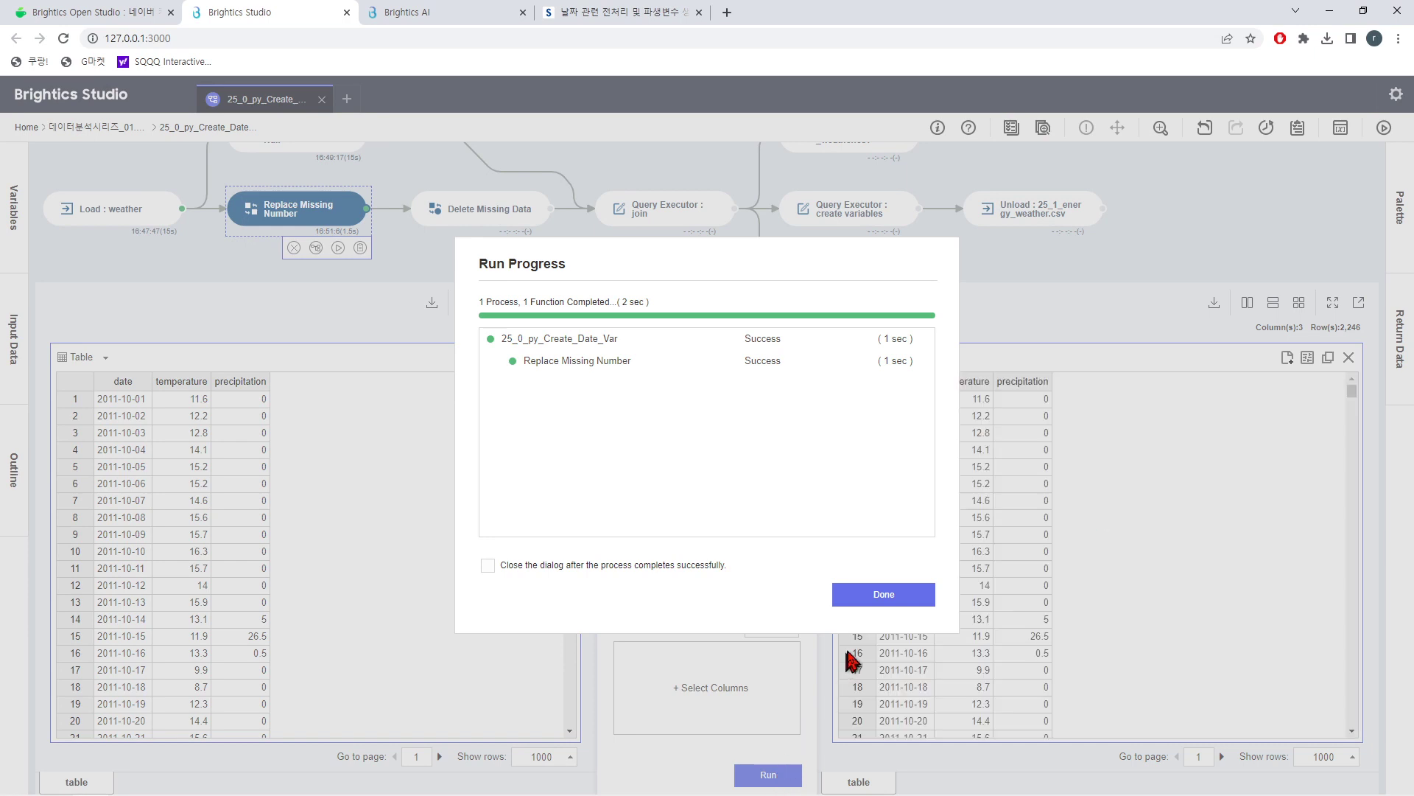
{"action": "left_click", "coordinate": [883, 594]}
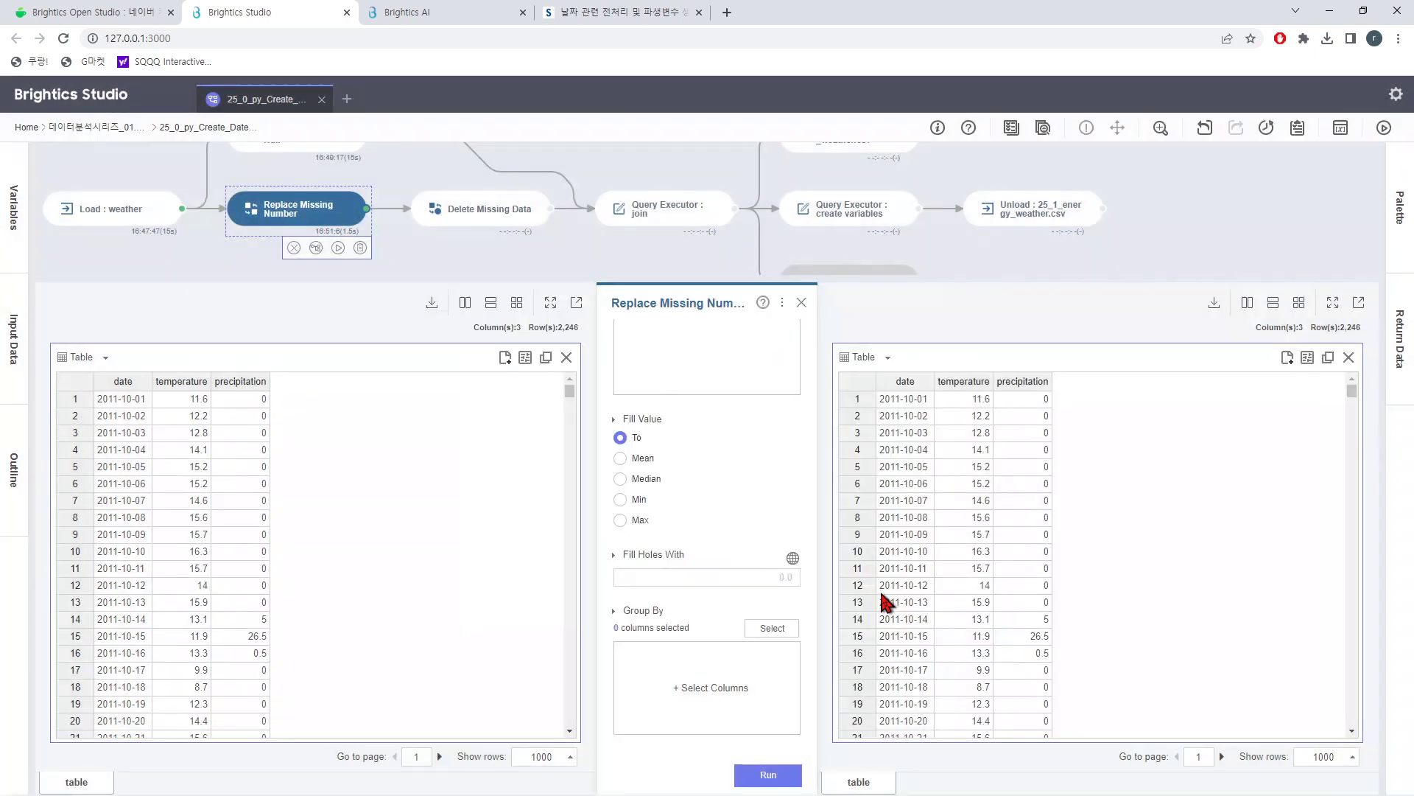
- Check the Replace Missing Number output by sorting on precipitation and showing 3000 rows per page, and close the function's details
{"action": "left_click", "coordinate": [1026, 383]}
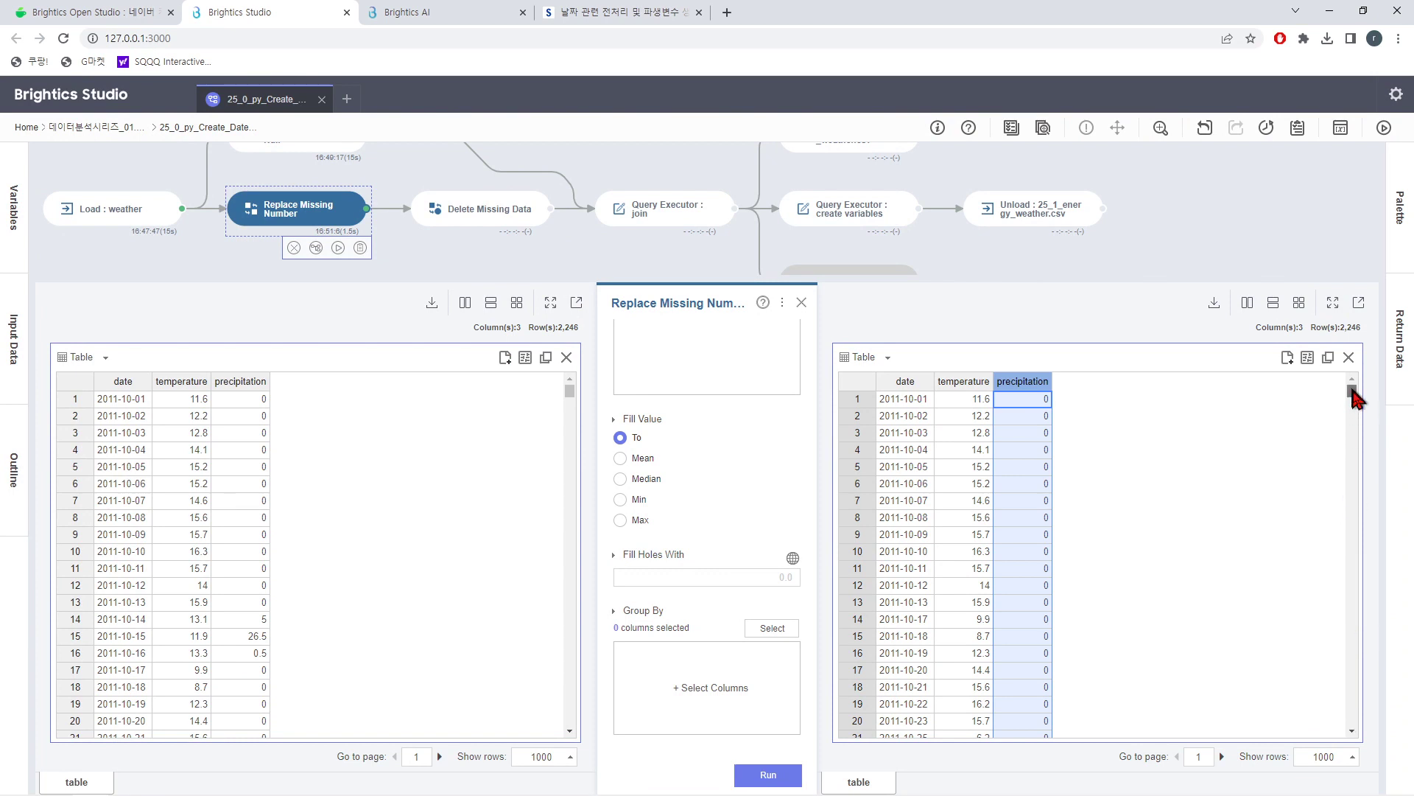
{"action": "left_click_drag", "start_coordinate": [1354, 398], "coordinate": [1361, 749]}
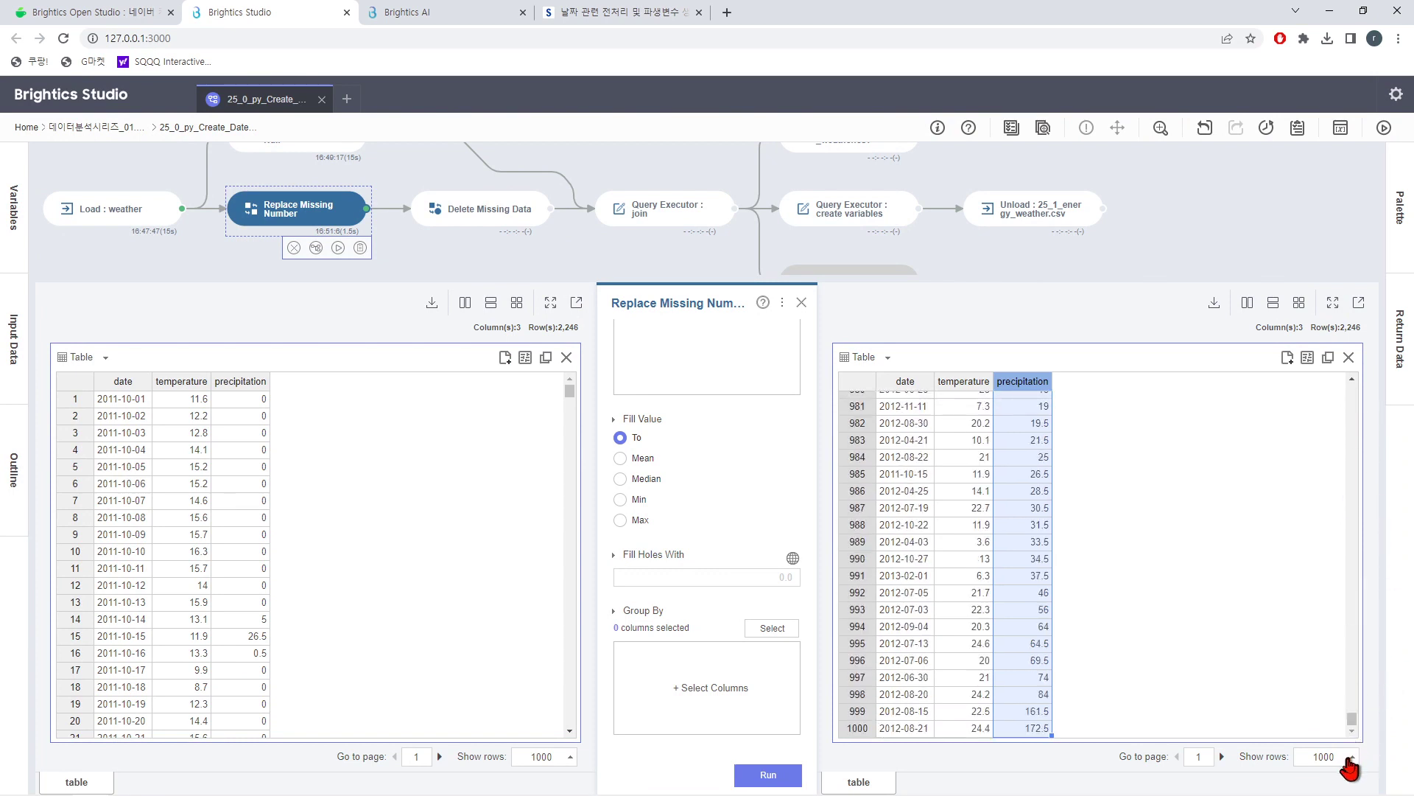
{"action": "left_click", "coordinate": [1350, 759]}
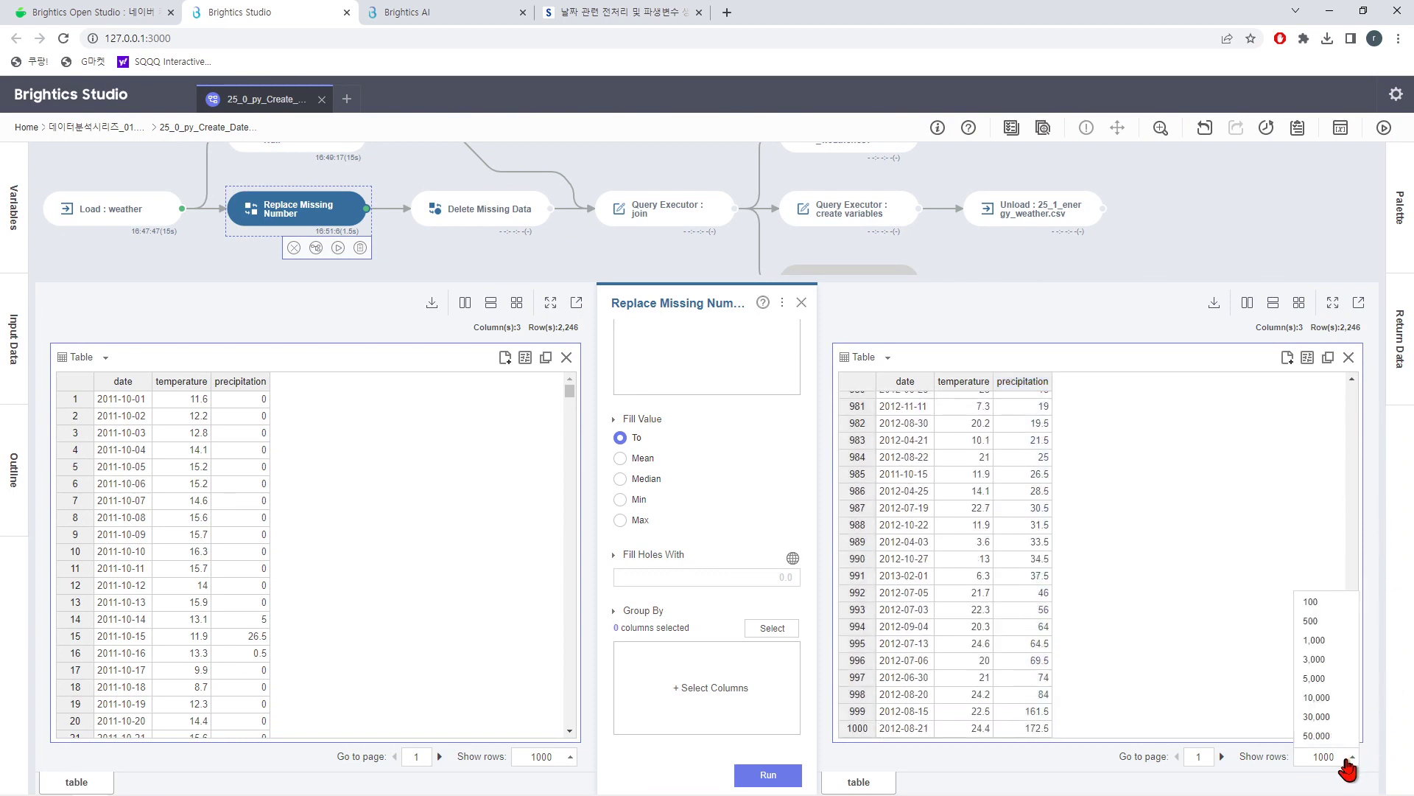
{"action": "left_click", "coordinate": [1316, 660]}
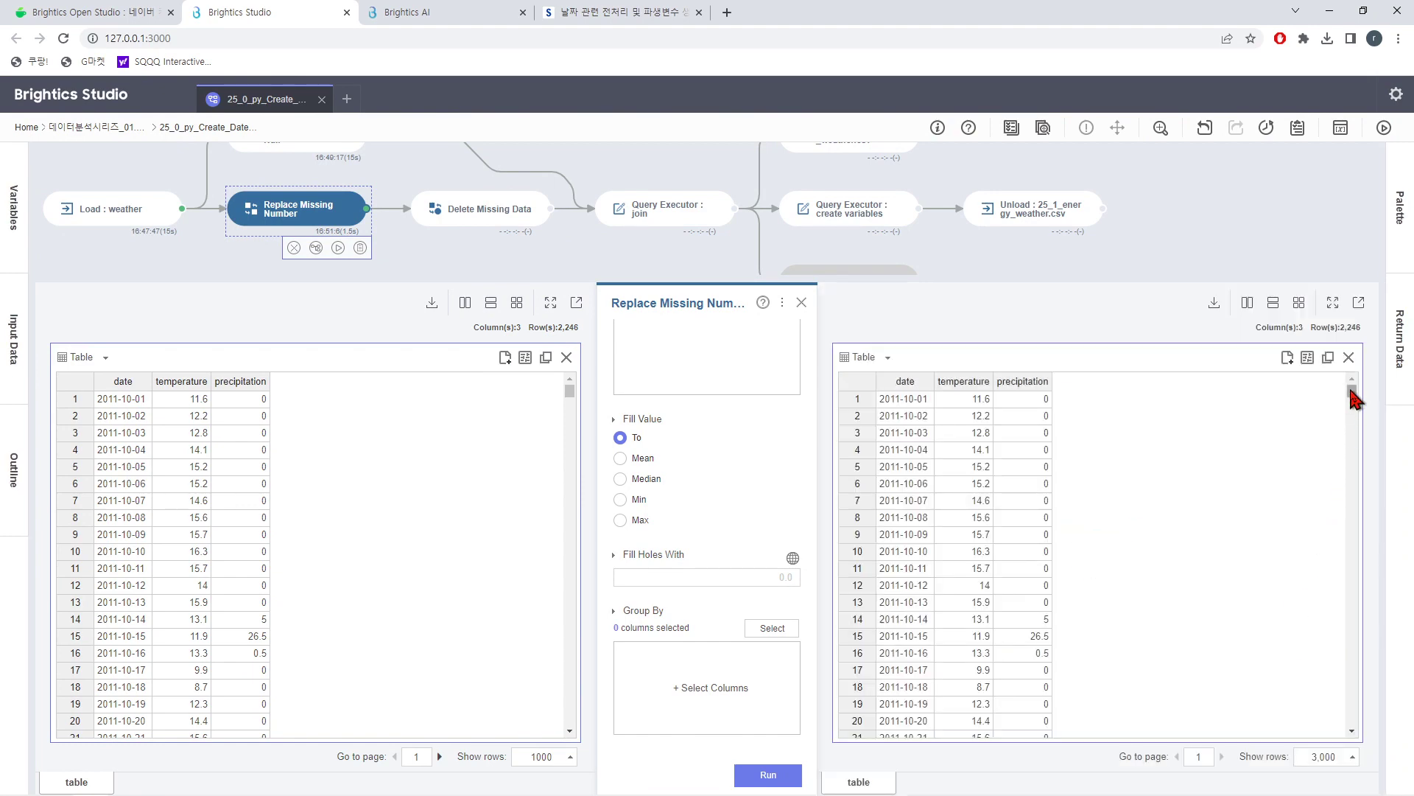
{"action": "left_click_drag", "start_coordinate": [1354, 398], "coordinate": [1298, 420]}
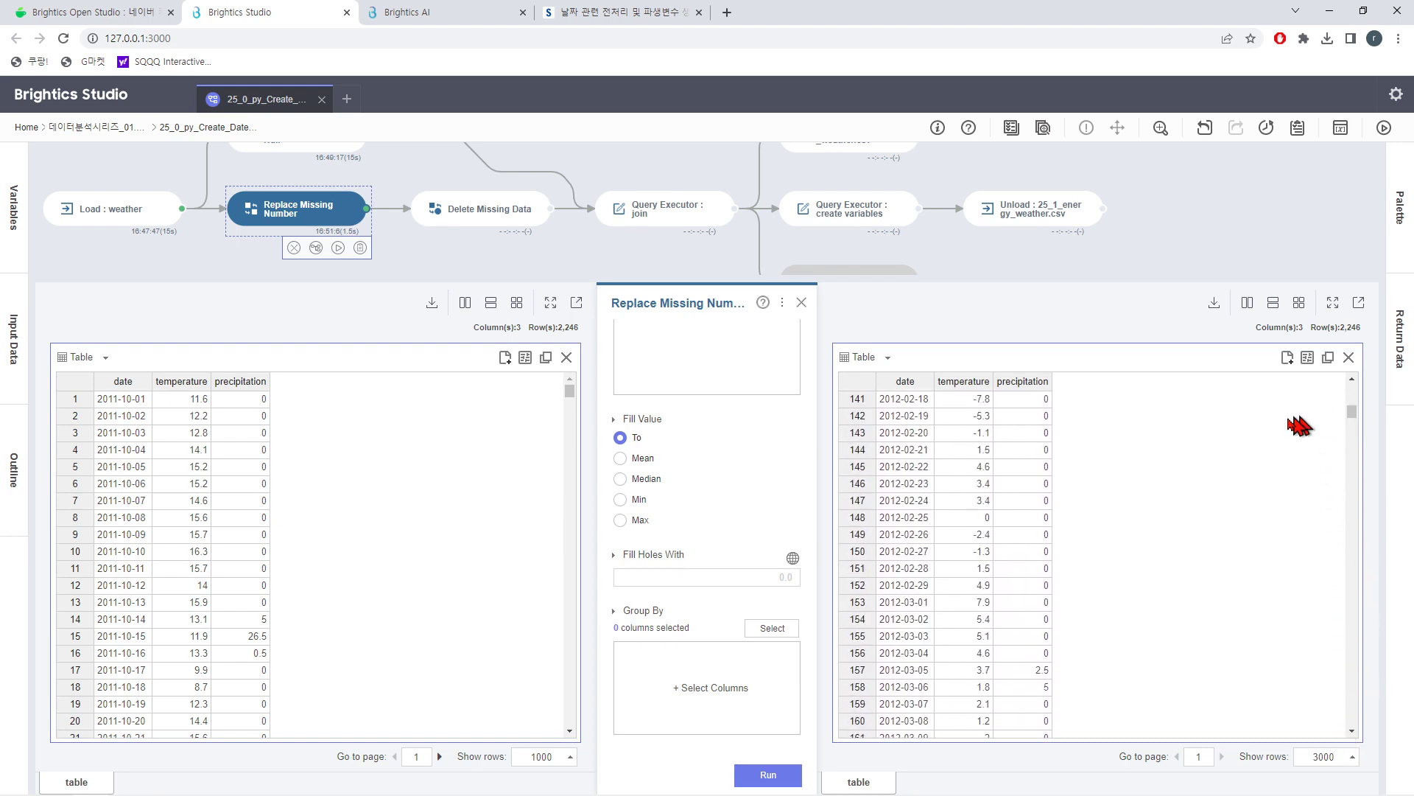
{"action": "left_click", "coordinate": [801, 303]}
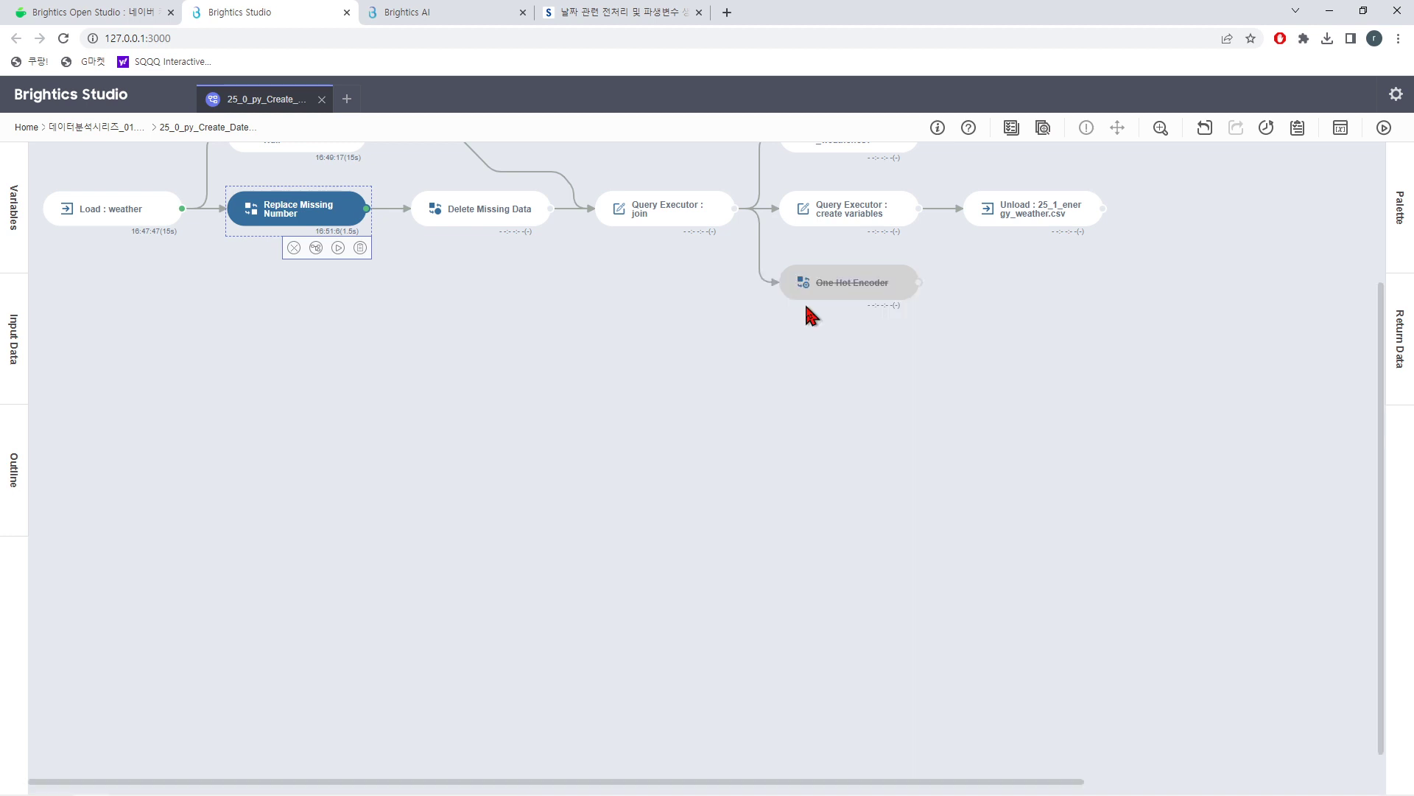
- Open the Delete Missing Data function and show 3000 rows per page in its input table, going to the last rows
{"action": "left_click", "coordinate": [516, 208]}
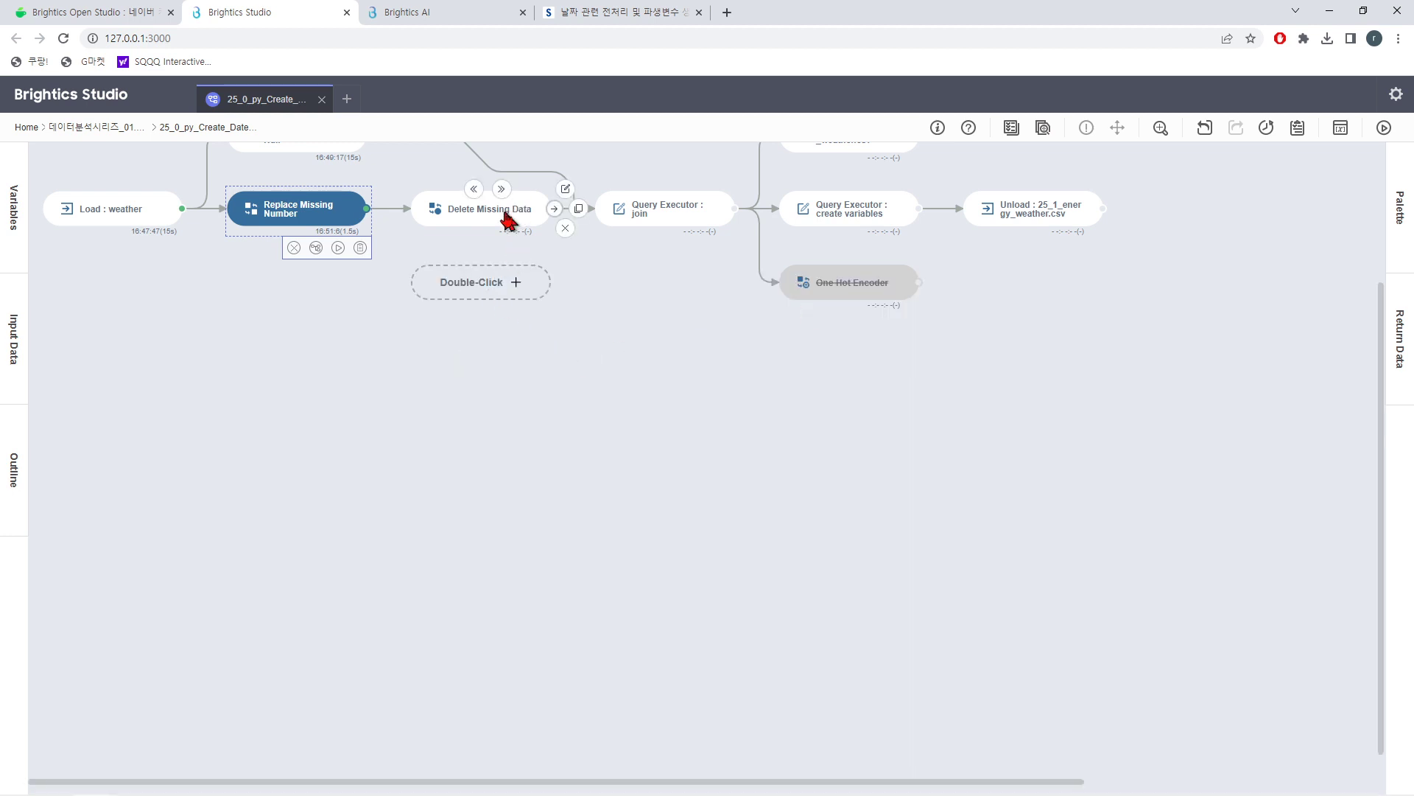
{"action": "scroll", "coordinate": [509, 218], "scroll_direction": "up", "scroll_amount": 3}
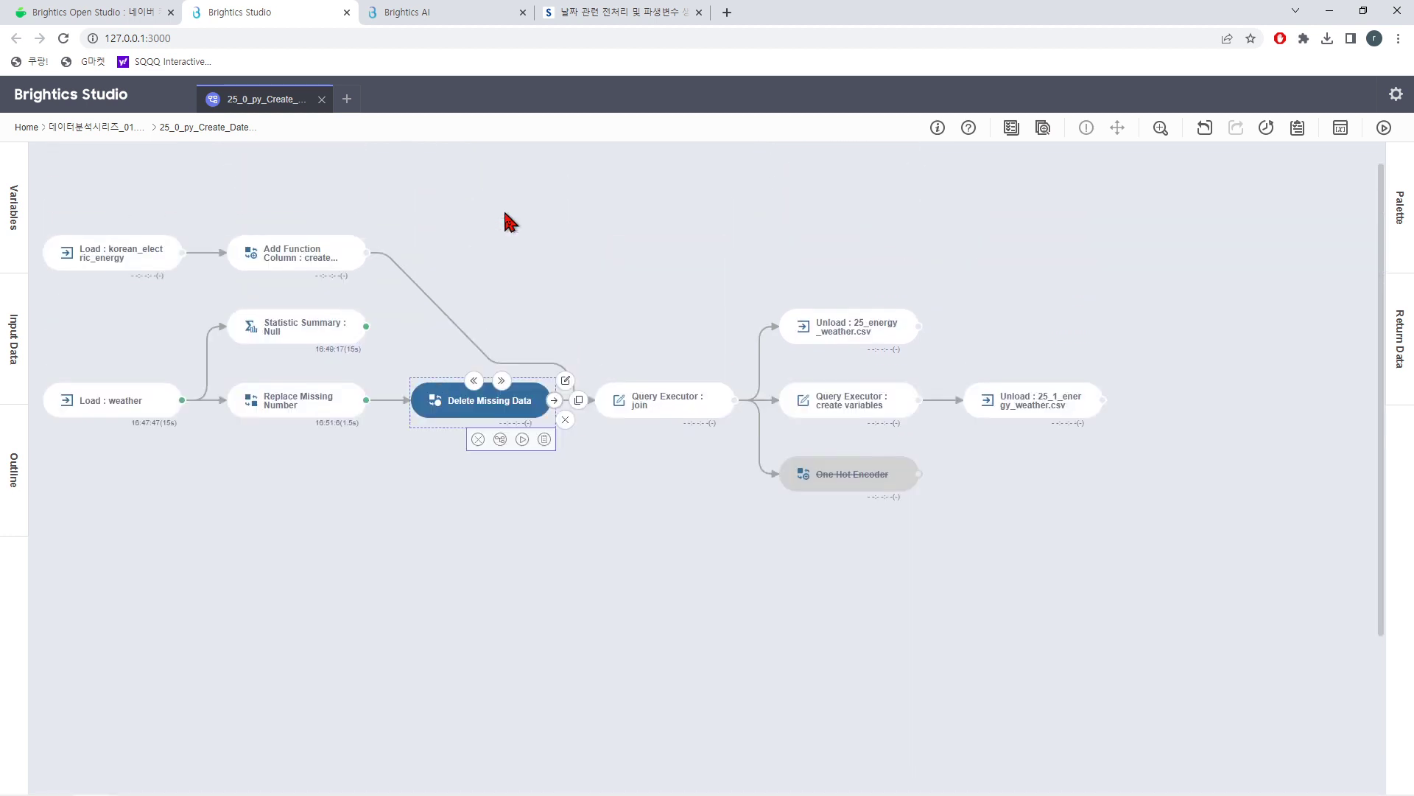
{"action": "double_click", "coordinate": [486, 412]}
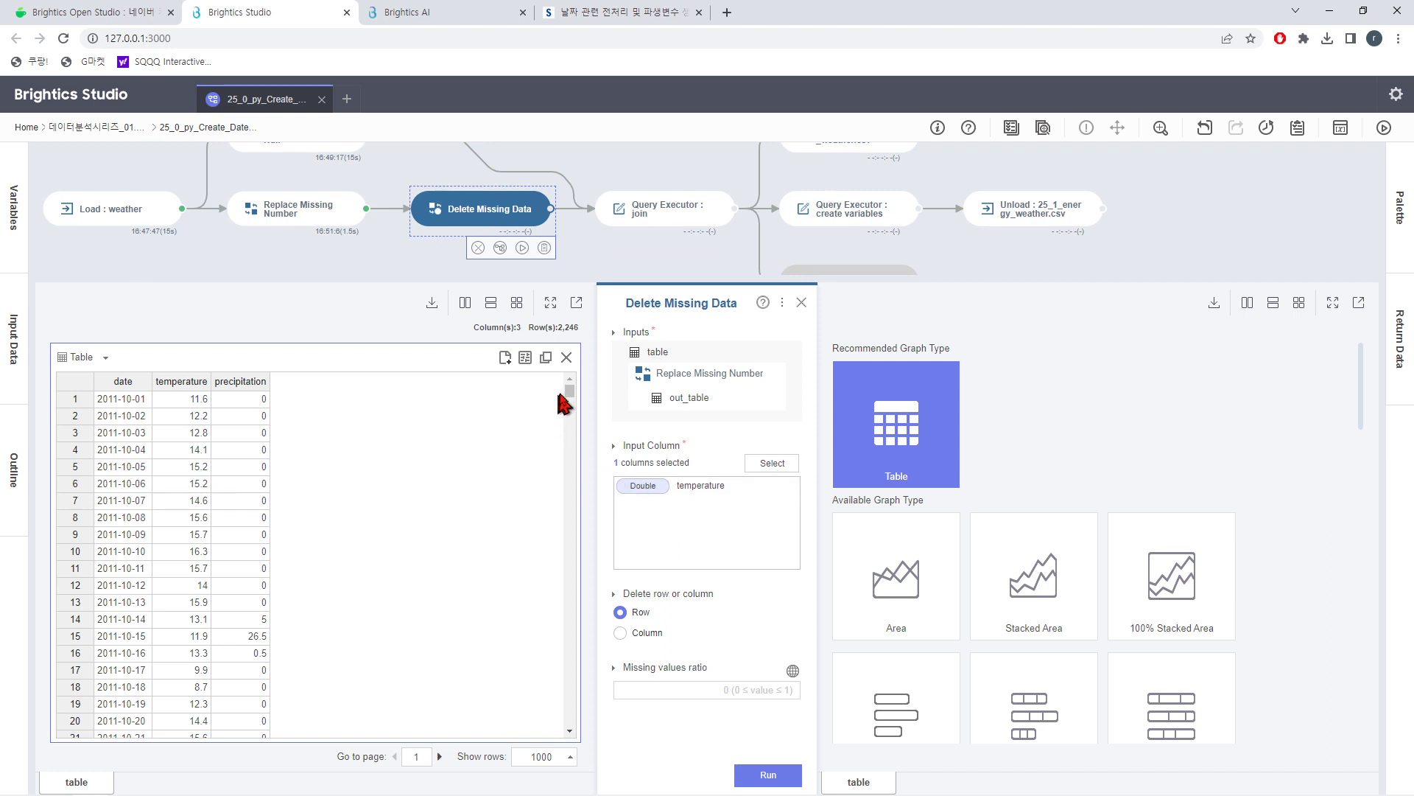
{"action": "mouse_move", "coordinate": [569, 398]}
{"action": "left_mouse_down"}
{"action": "mouse_move", "coordinate": [566, 747]}
{"action": "mouse_move", "coordinate": [580, 394]}
{"action": "left_mouse_up"}
{"action": "left_click", "coordinate": [570, 758]}
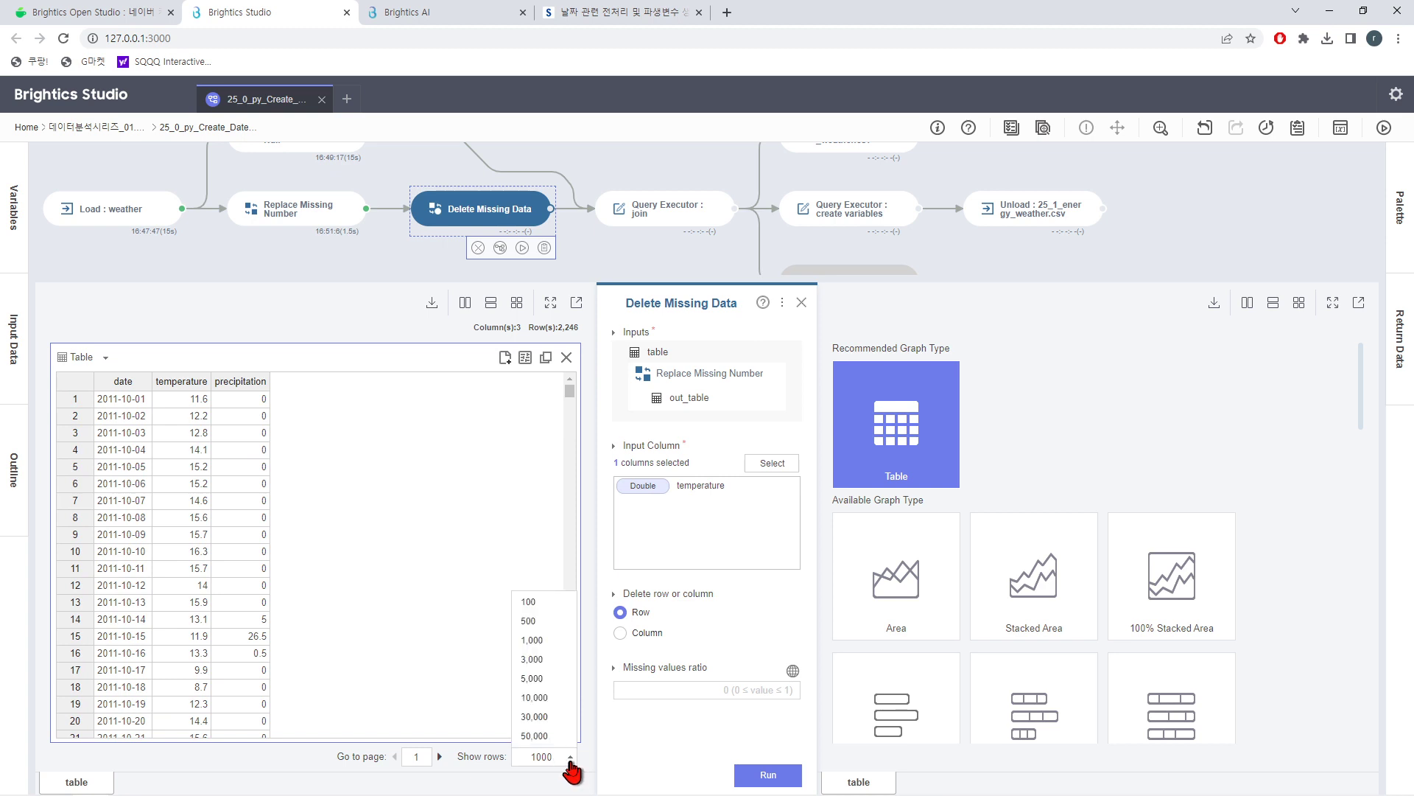
{"action": "left_click", "coordinate": [529, 662]}
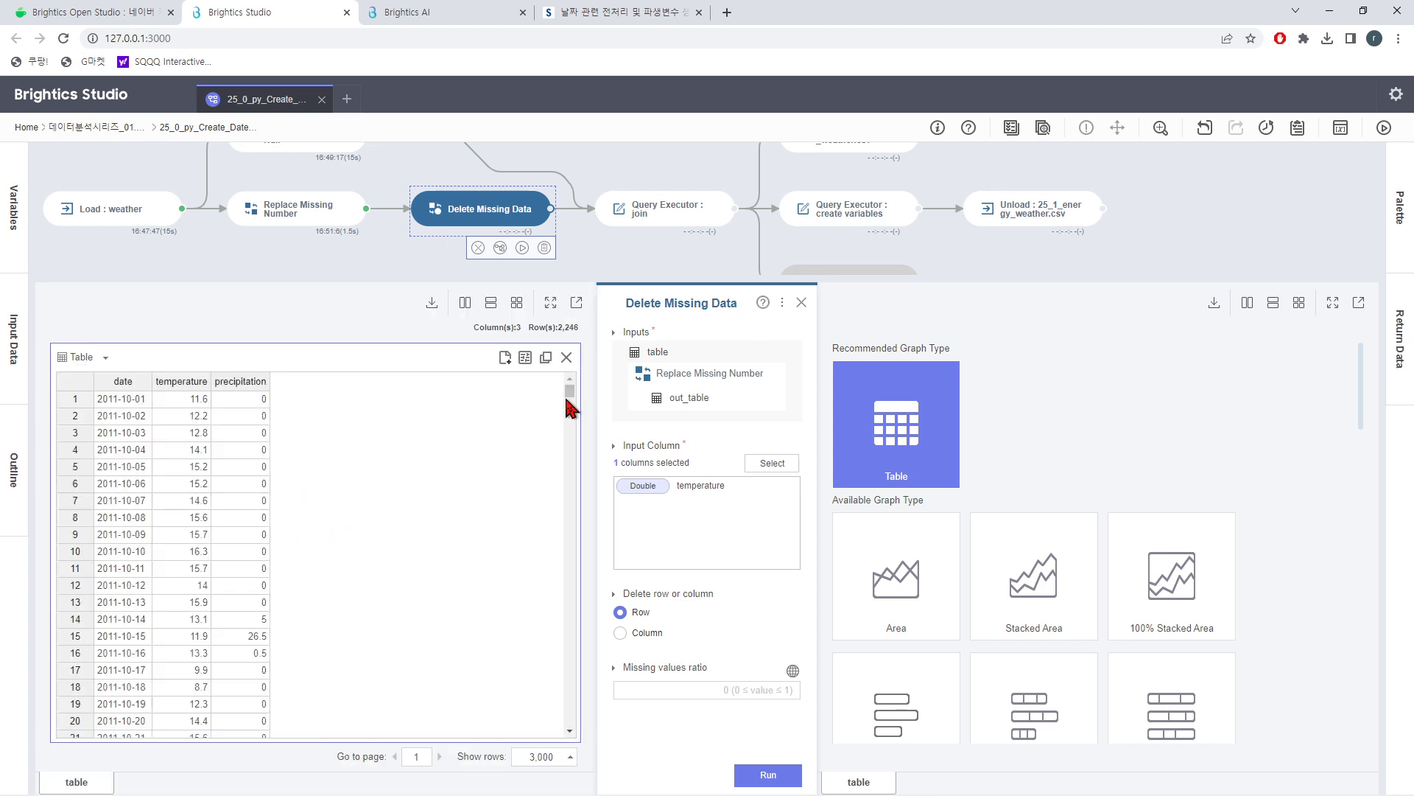
{"action": "left_click_drag", "start_coordinate": [569, 402], "coordinate": [575, 773]}
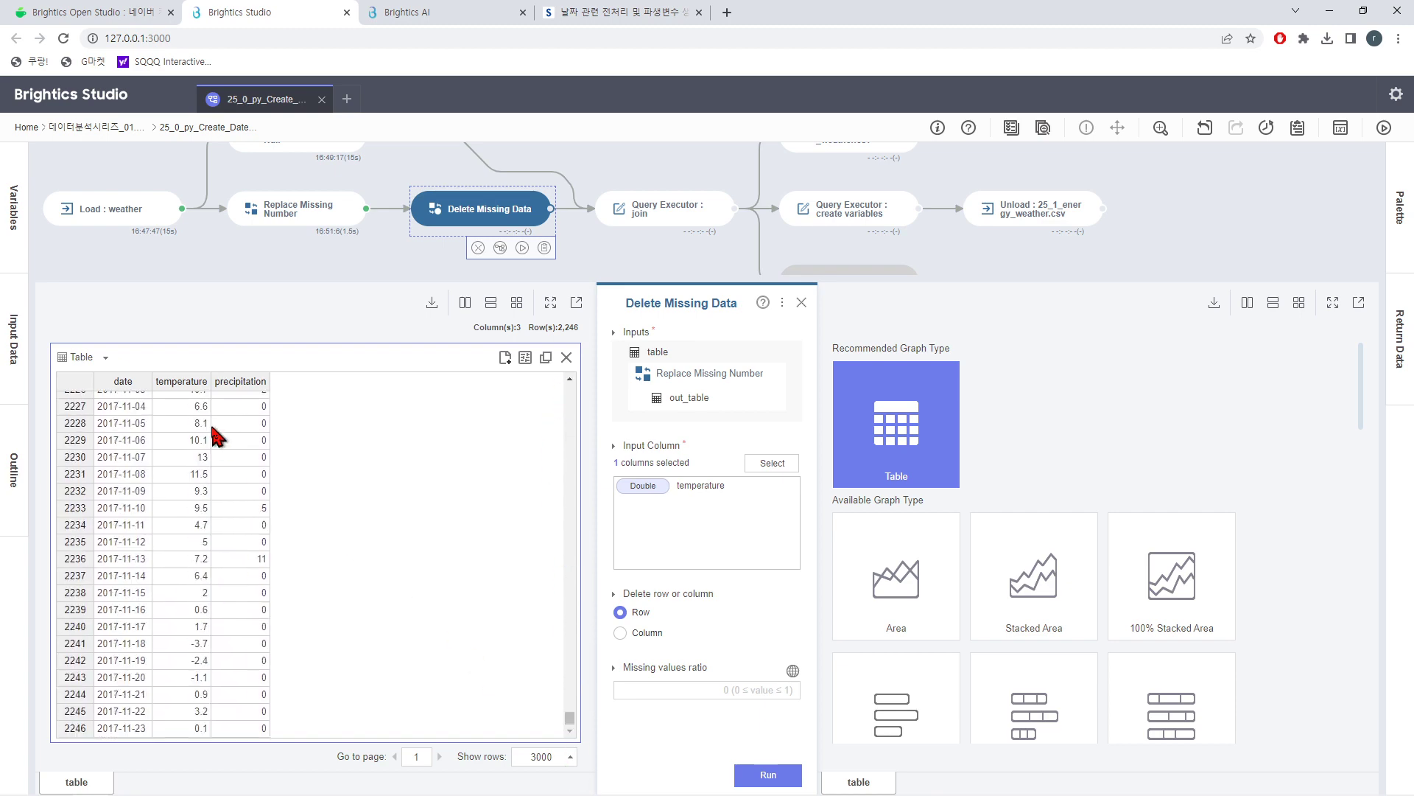
- Sort the input table by temperature in both directions to inspect its null rows, and run Delete Missing Data on temperature with Row deletion
{"action": "left_click", "coordinate": [195, 383]}
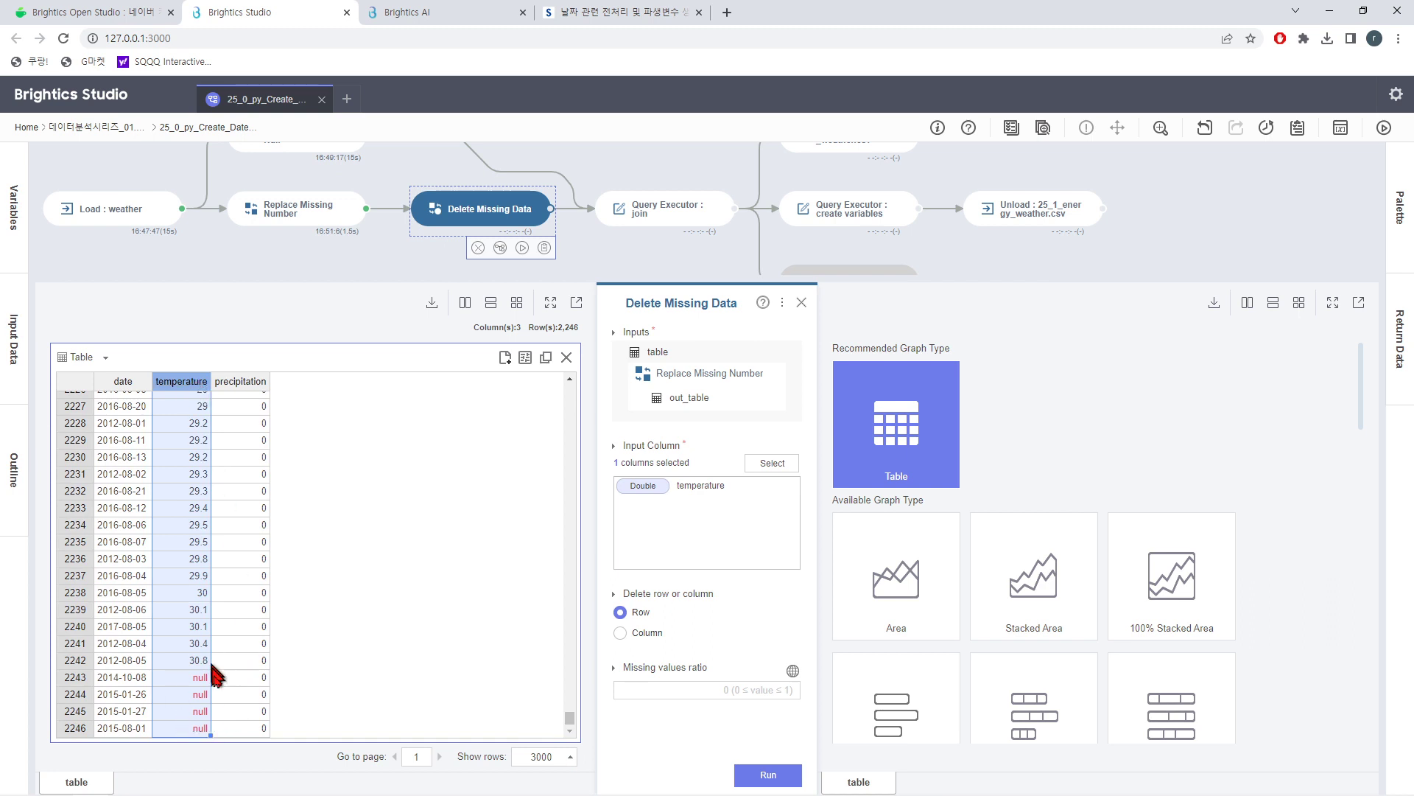
{"action": "left_click", "coordinate": [192, 382]}
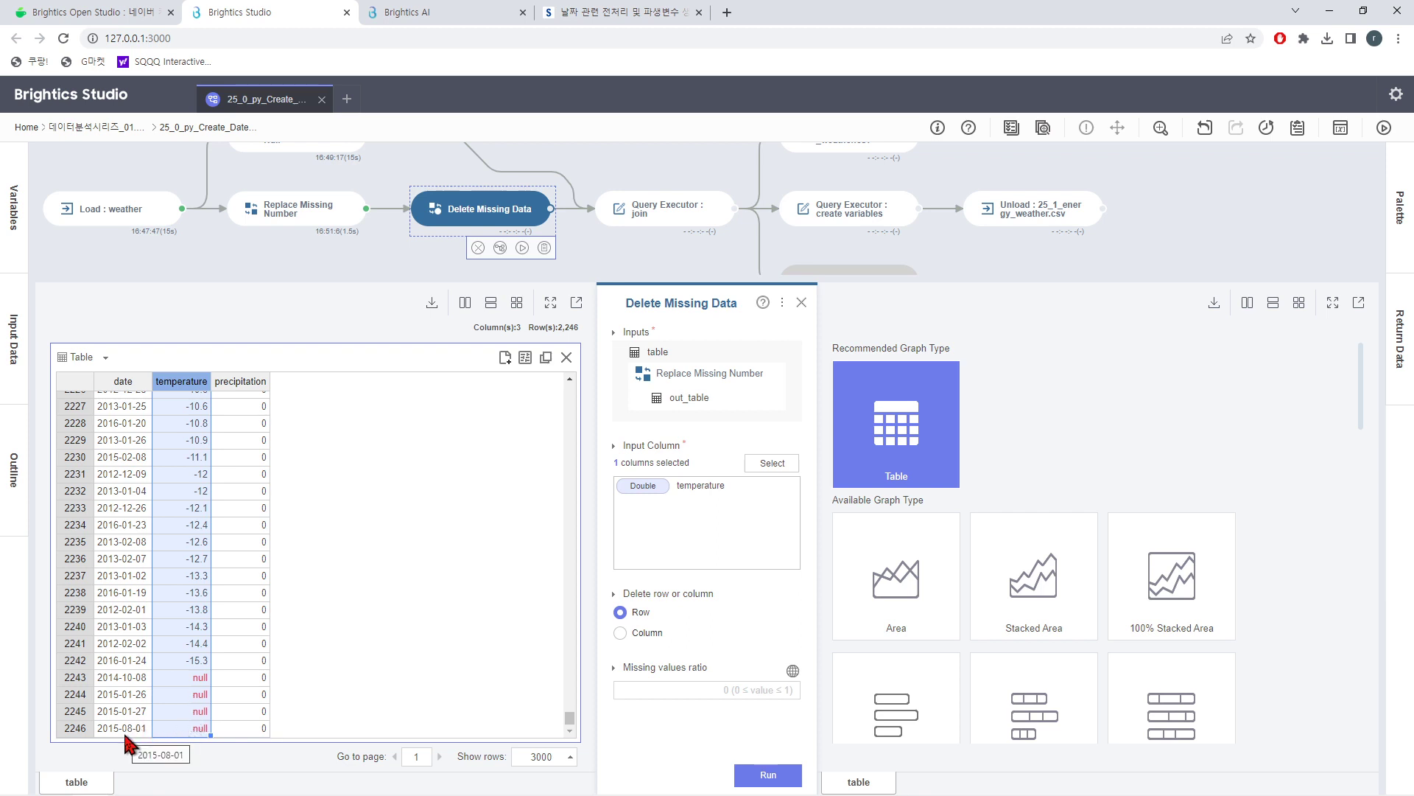
{"action": "left_click", "coordinate": [407, 708]}
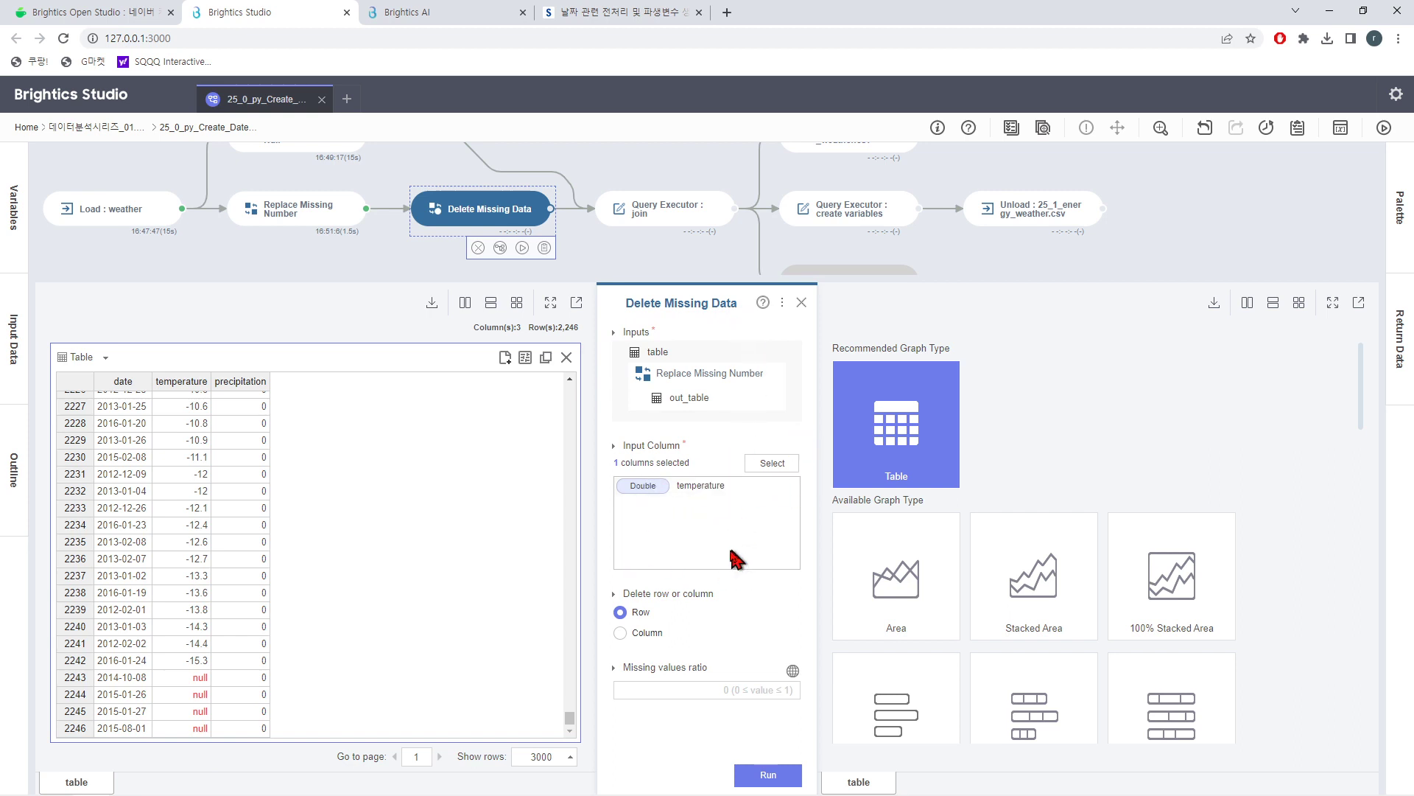
{"action": "left_click", "coordinate": [773, 775]}
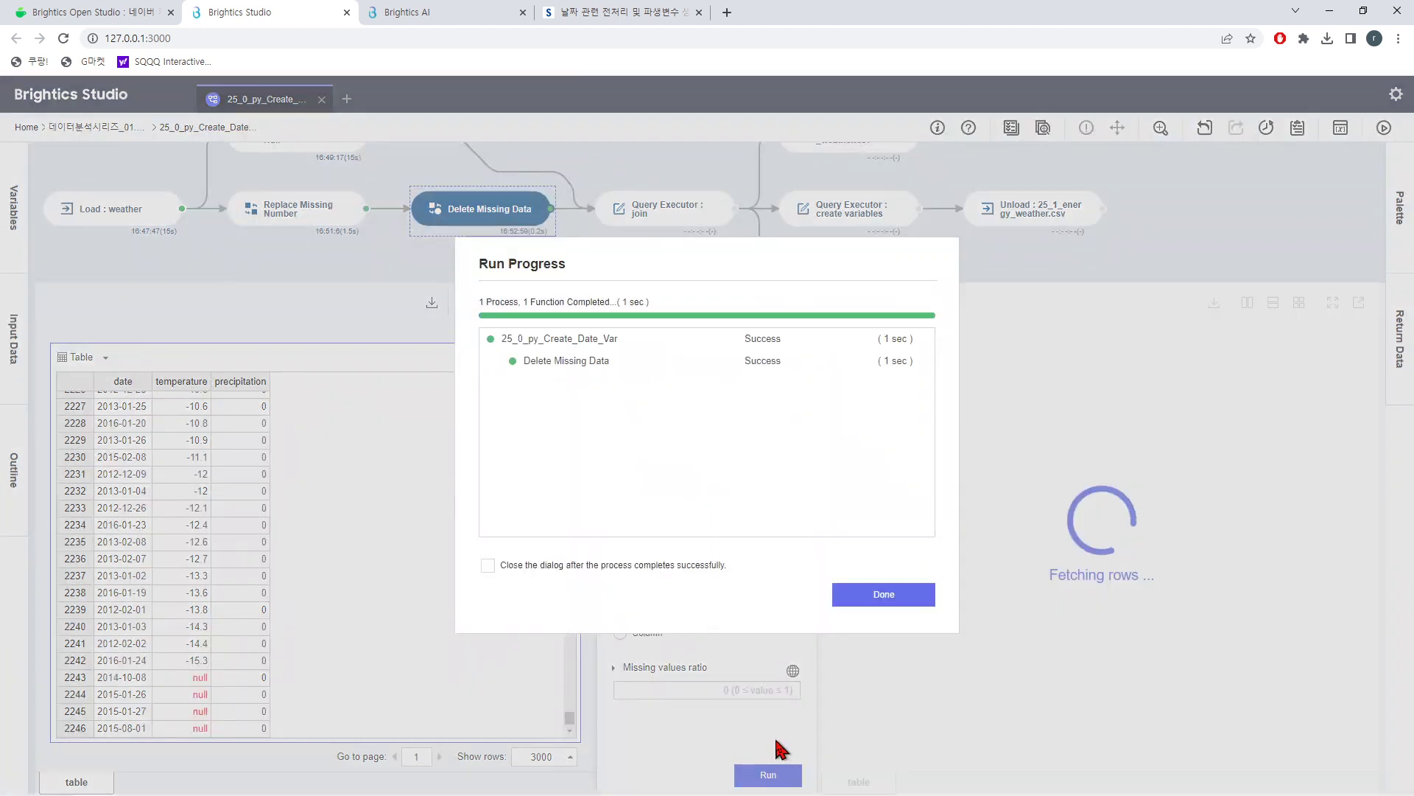
- Close the run progress of Delete Missing Data to get to its output table
{"action": "left_click", "coordinate": [884, 593]}
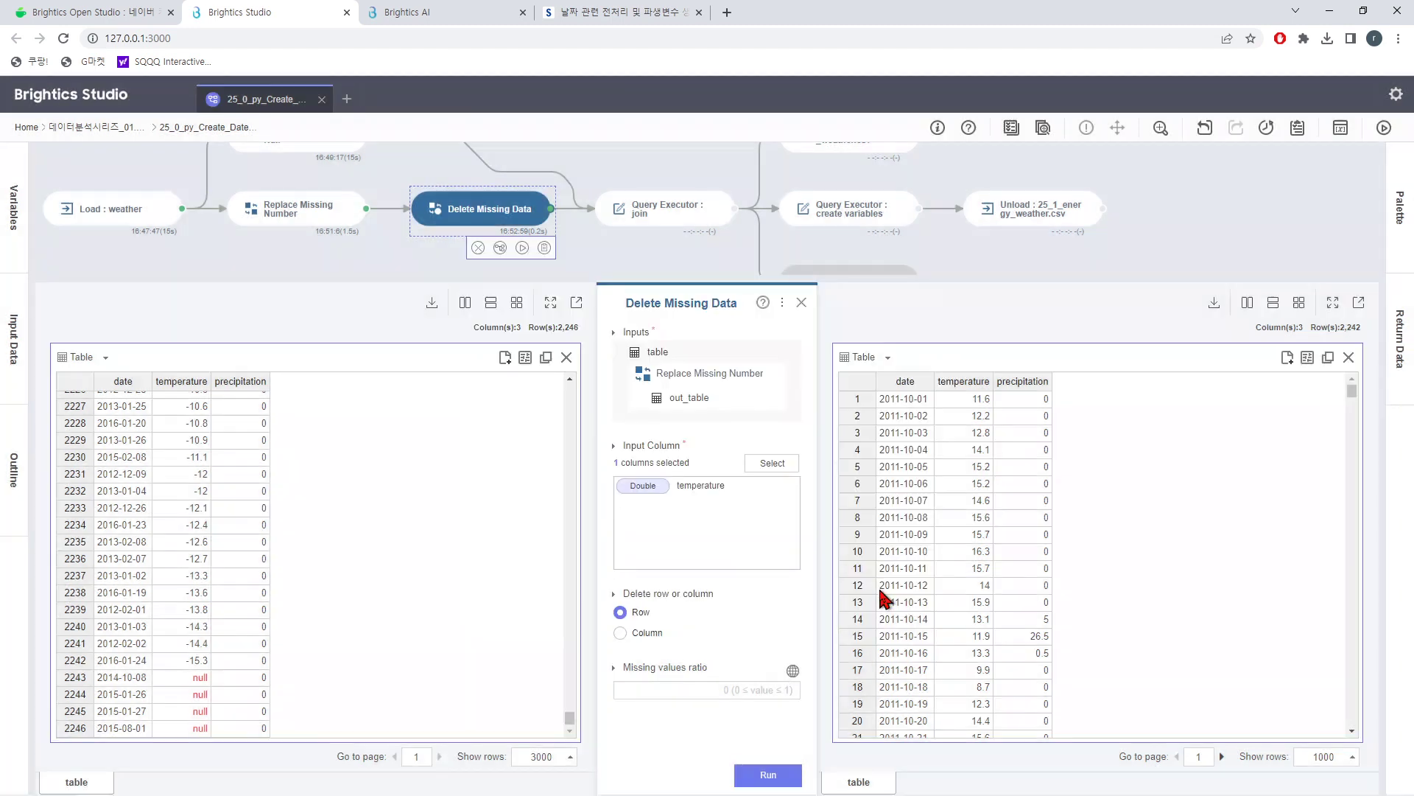
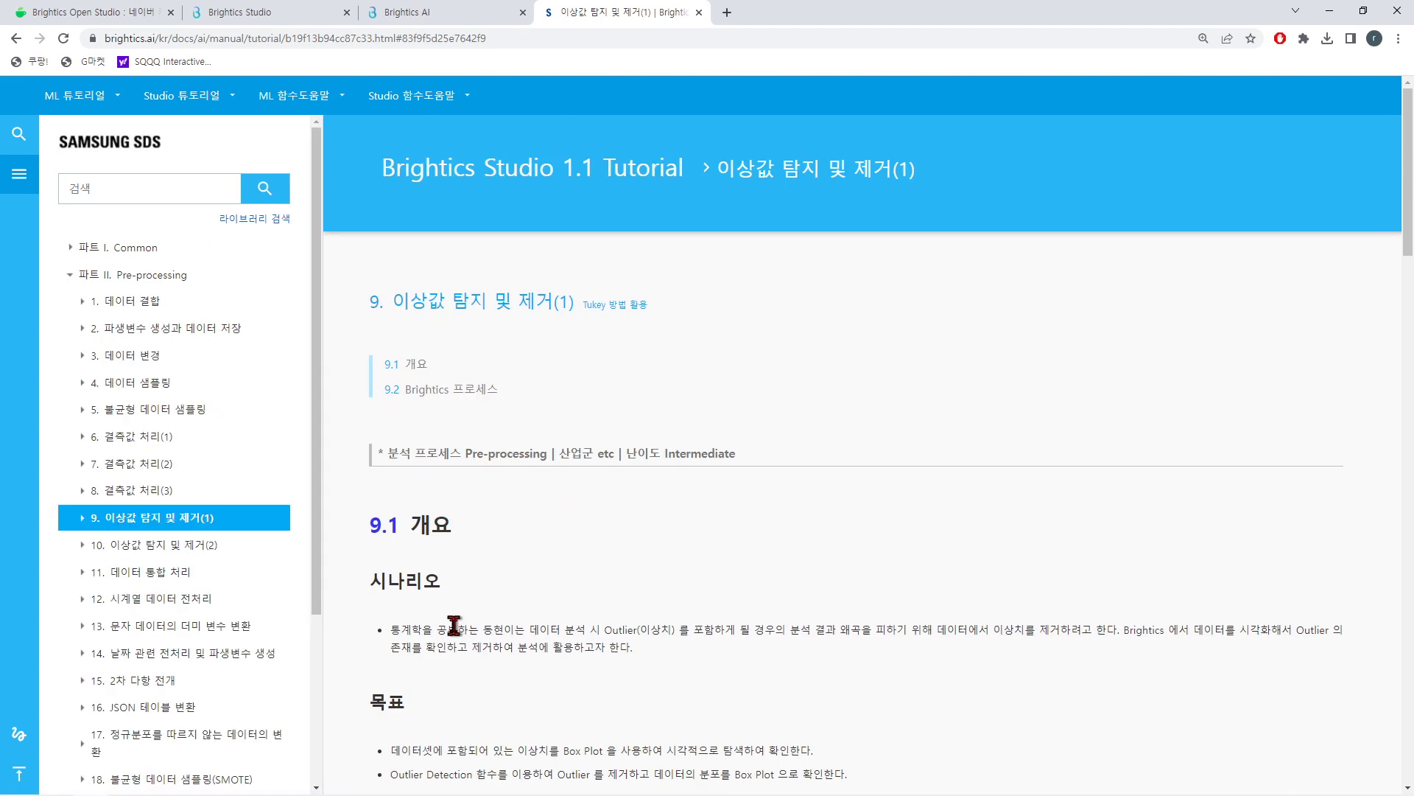
- Read the scenario of the outlier tutorial, and import 11_py_outlier_detection.json as a model in Brightics Studio and open it
{"action": "left_click_drag", "start_coordinate": [395, 627], "coordinate": [504, 627]}
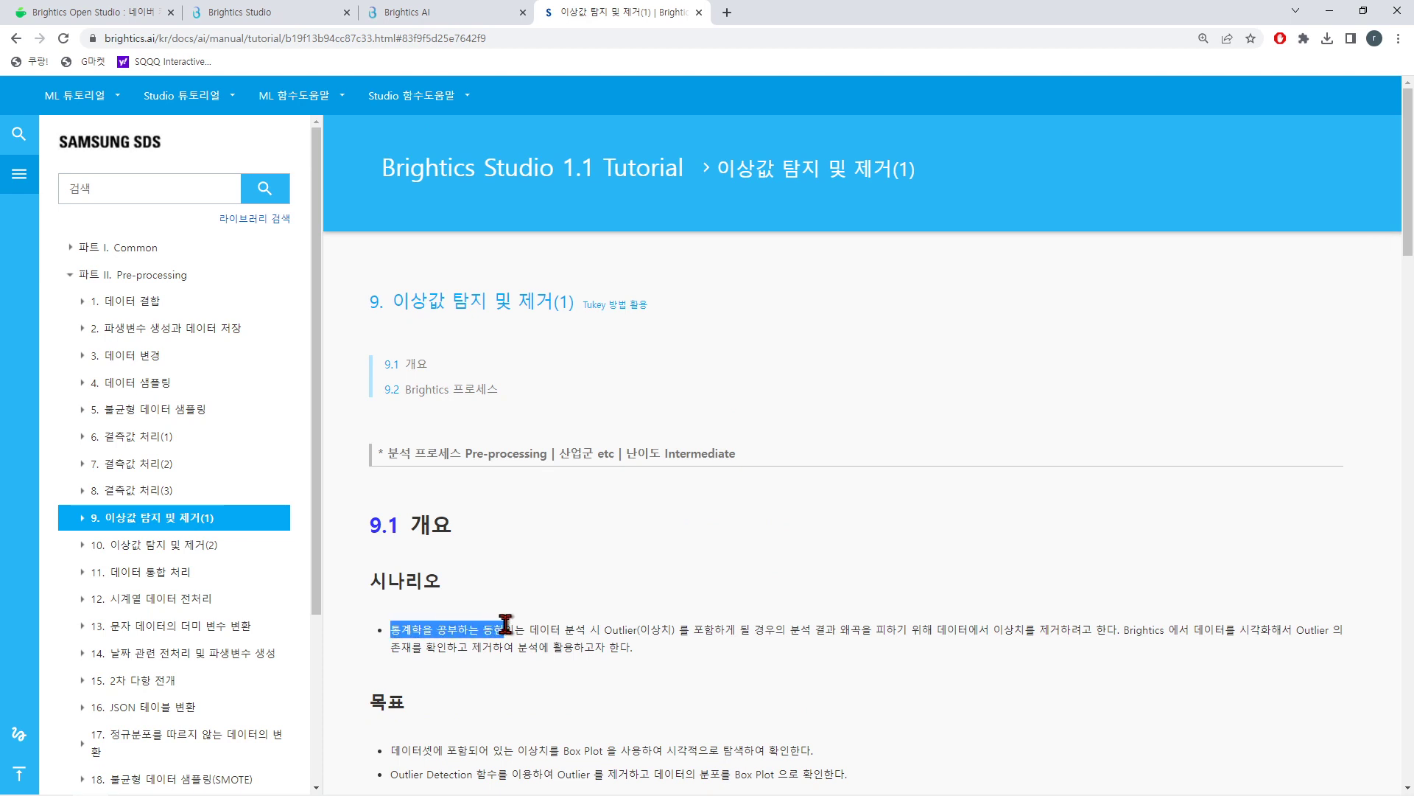
{"action": "left_click", "coordinate": [648, 663]}
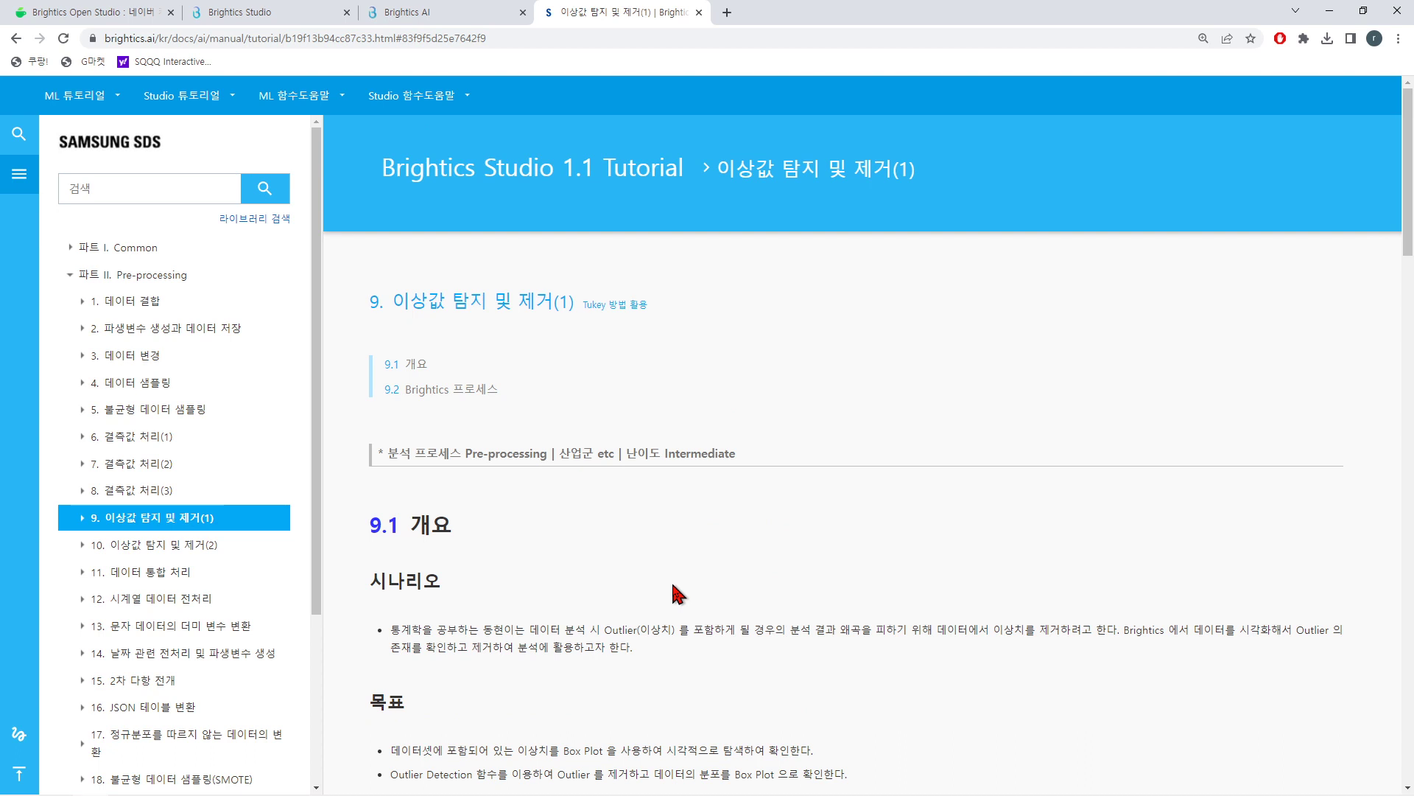
{"action": "key", "text": "ctrl+2"}
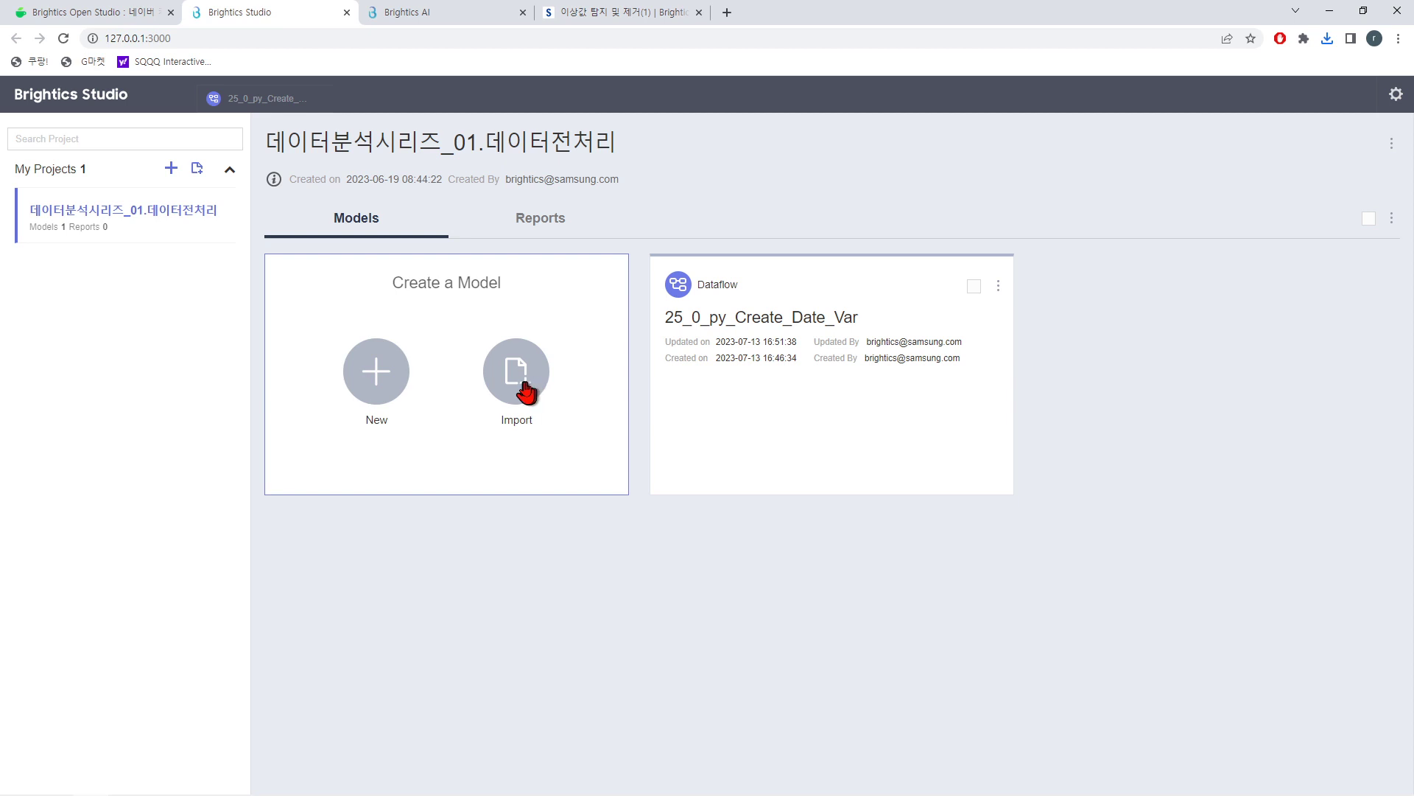
{"action": "left_click", "coordinate": [524, 389]}
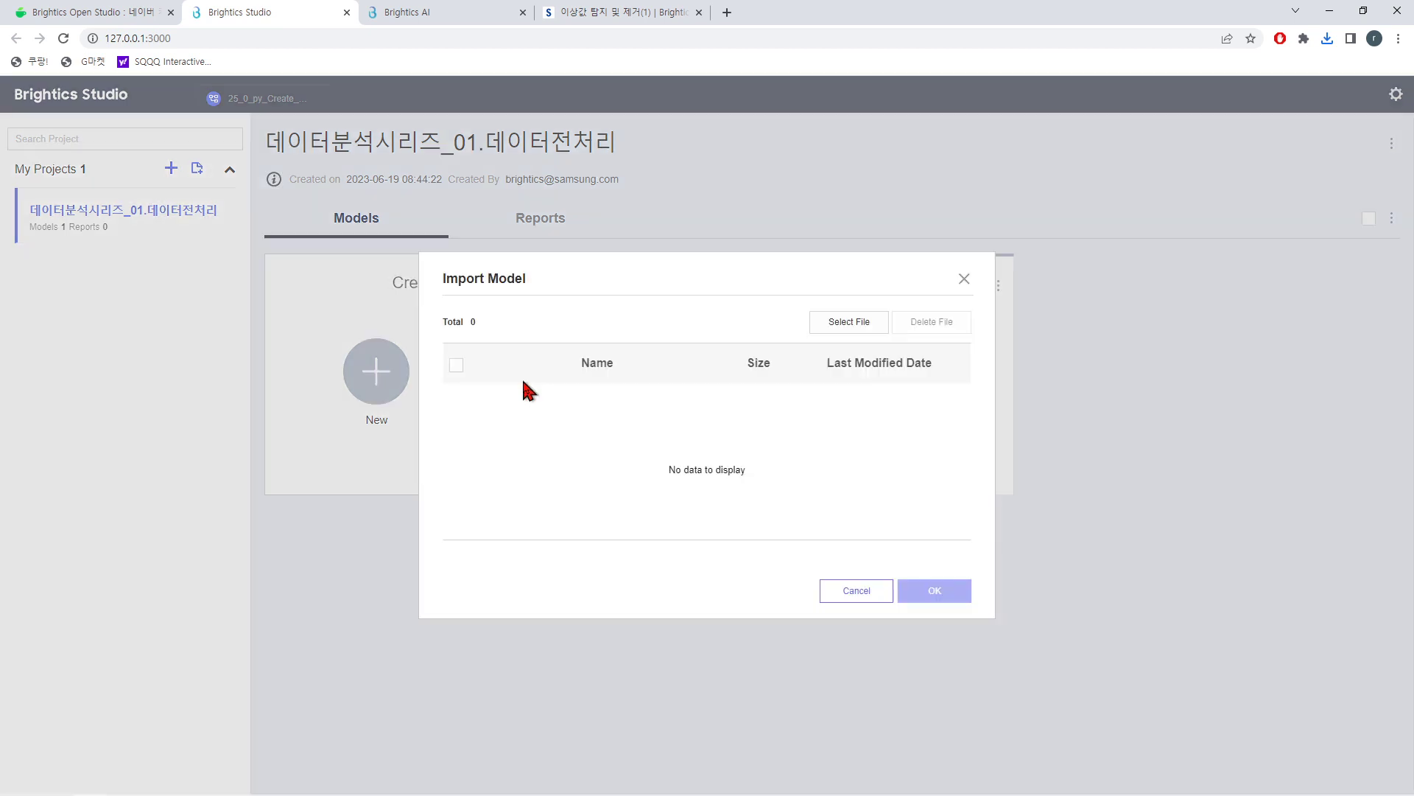
{"action": "left_click", "coordinate": [844, 324]}
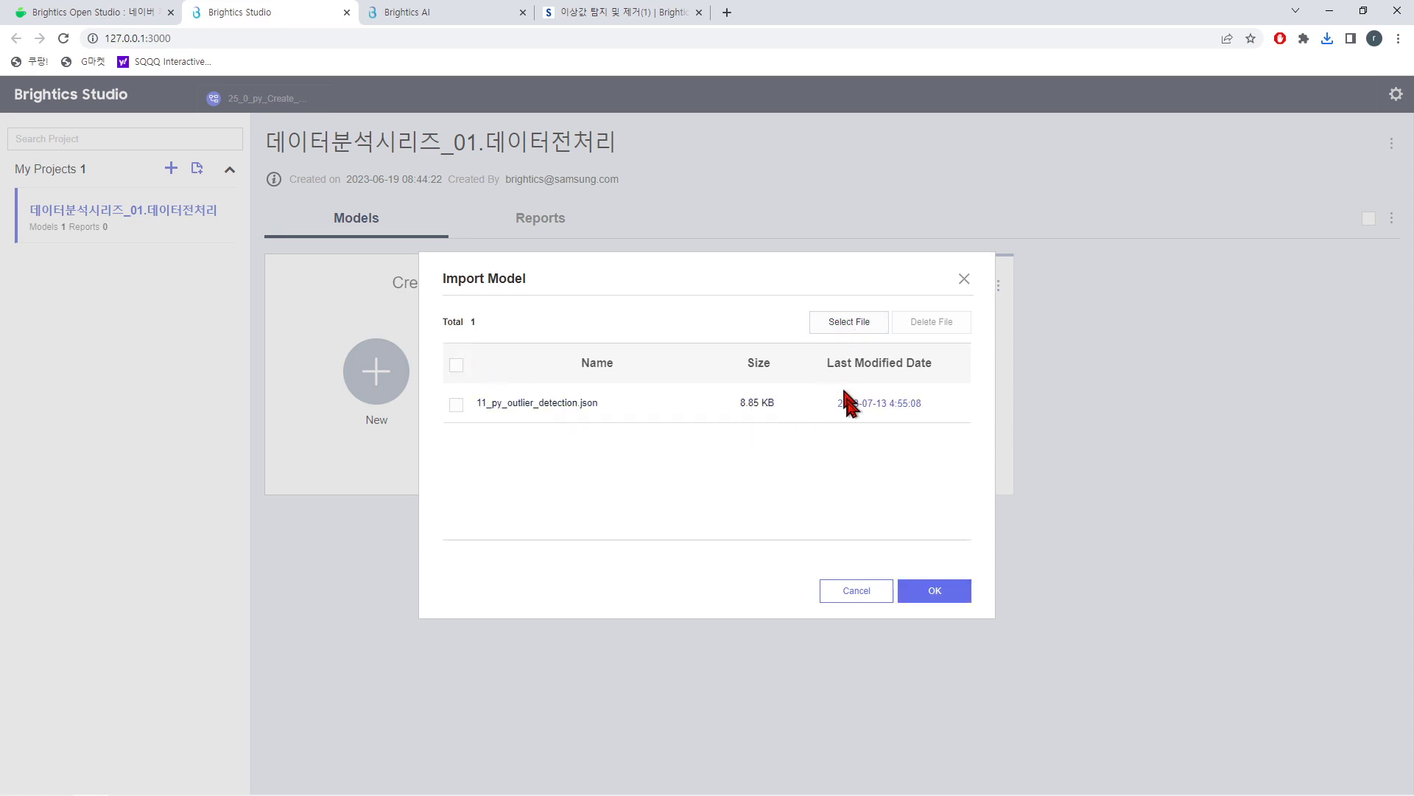
{"action": "left_click", "coordinate": [937, 590]}
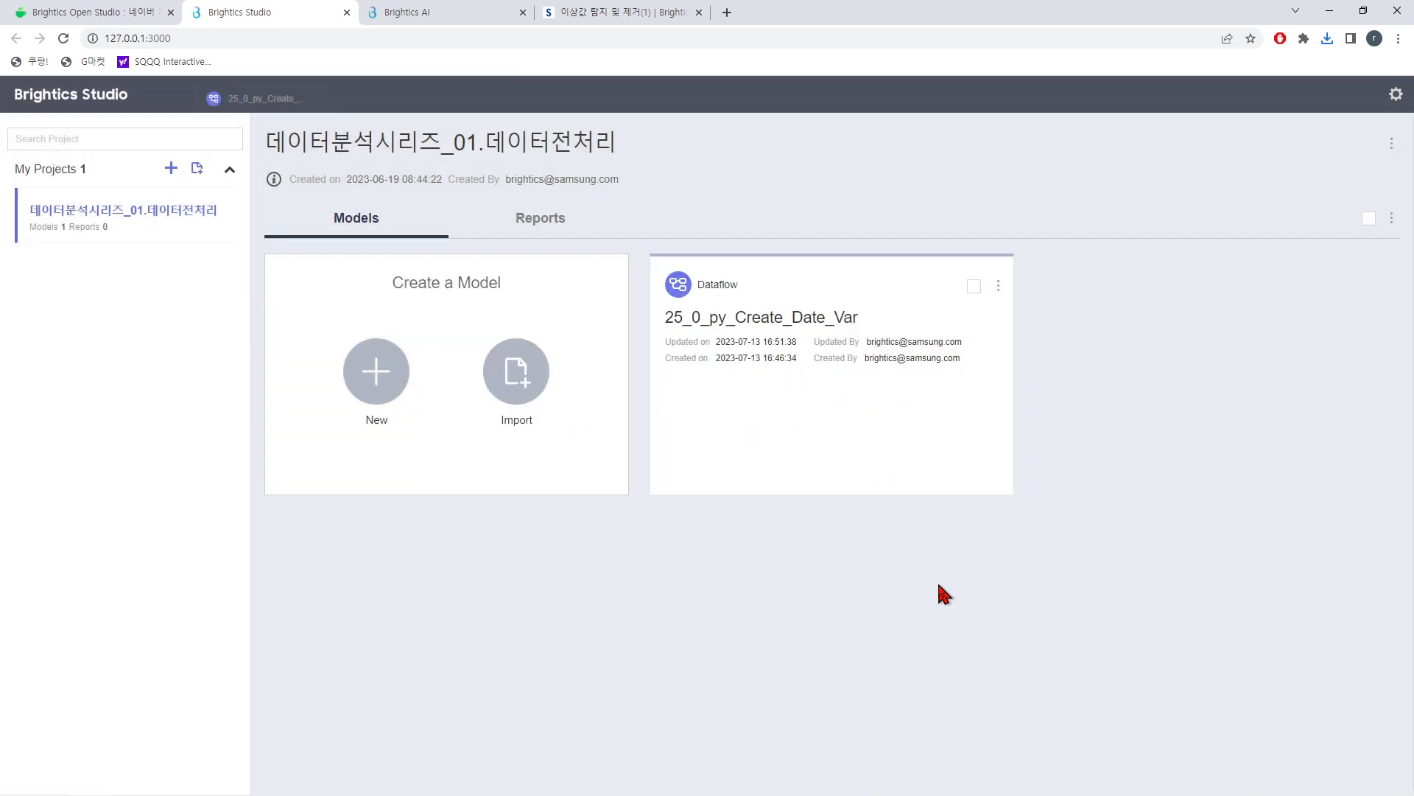
{"action": "mouse_move", "coordinate": [838, 388]}
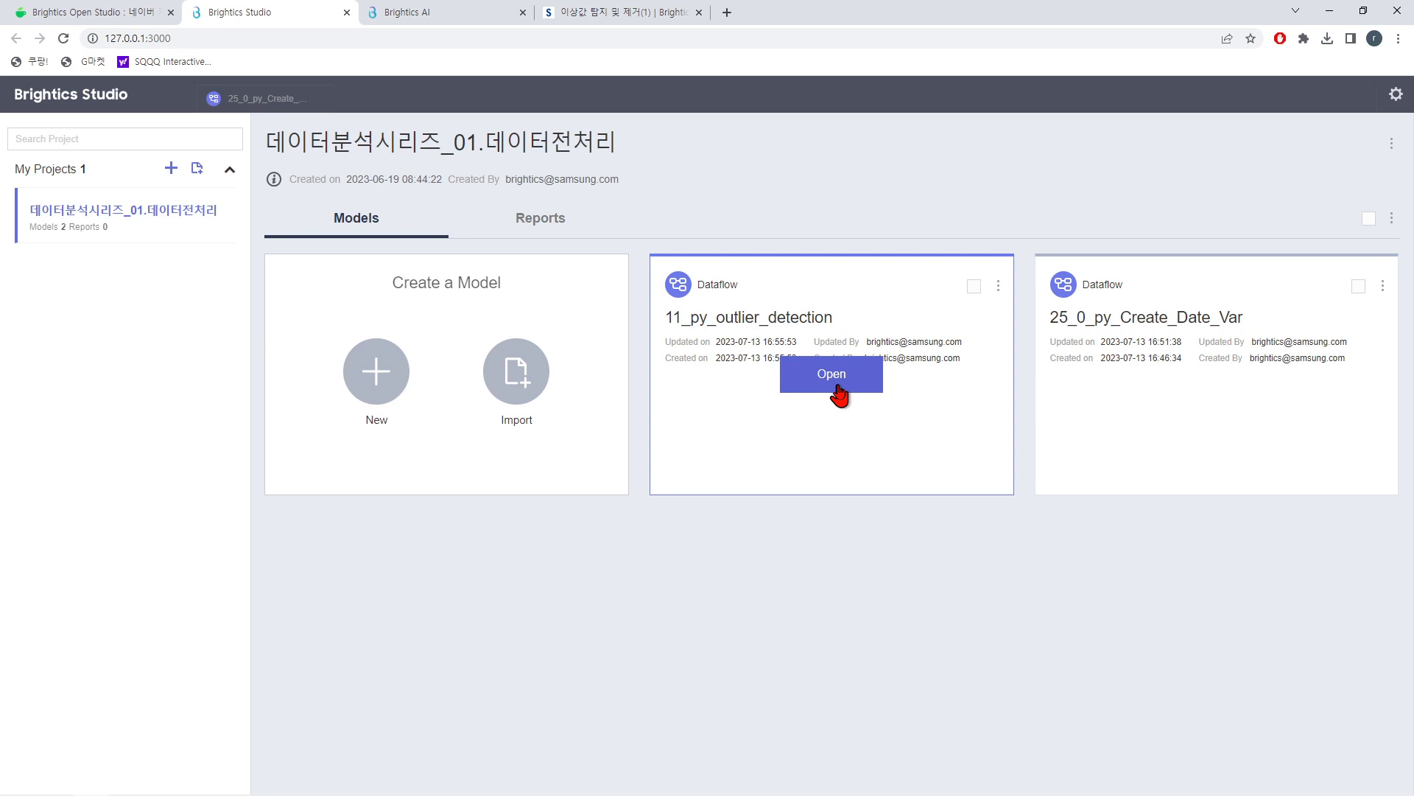
{"action": "left_click", "coordinate": [838, 391]}
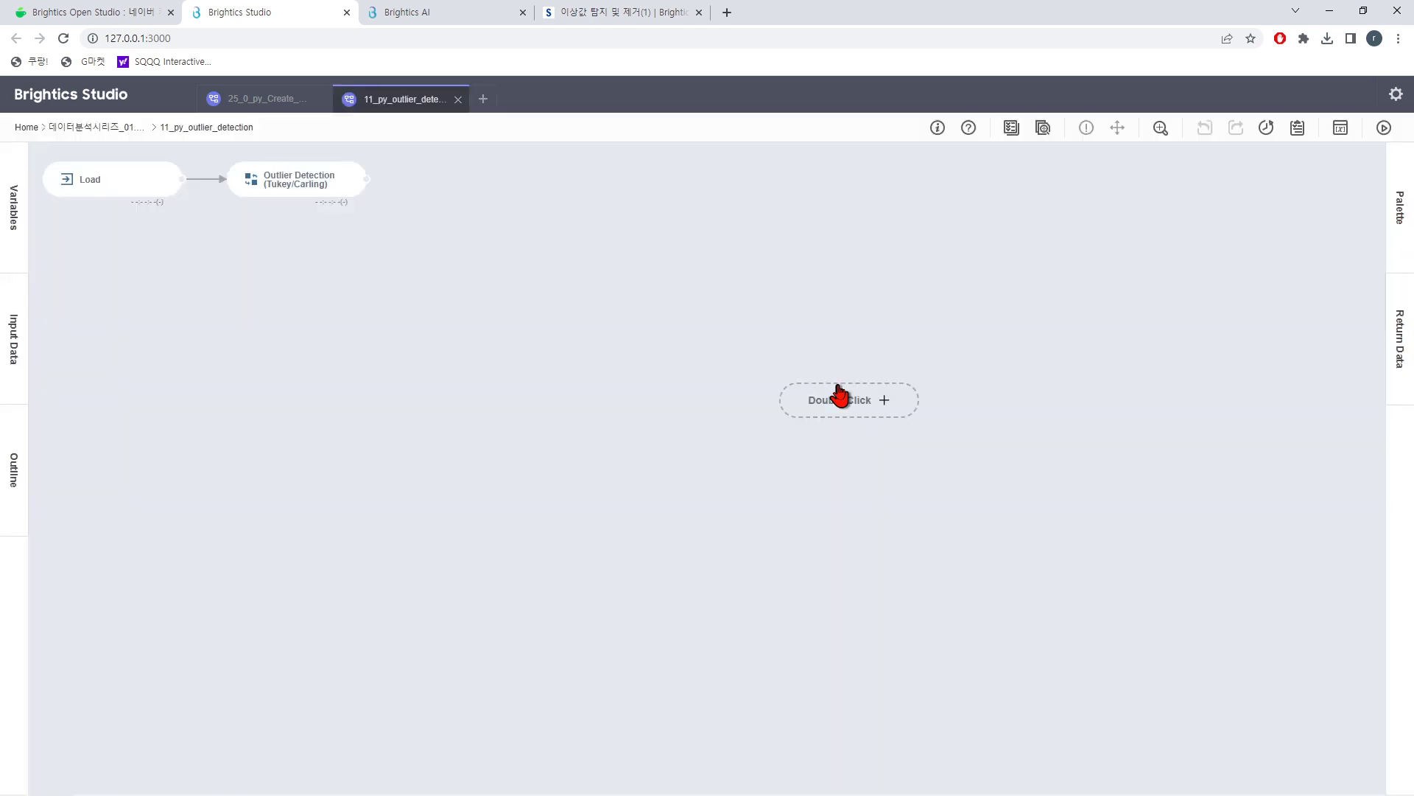
- Start adding the local file 11_py_outlier_detection.csv as the Load function's data, comma-delimited, up to the column data types
{"action": "left_click", "coordinate": [132, 193]}
{"action": "left_click", "coordinate": [203, 355]}
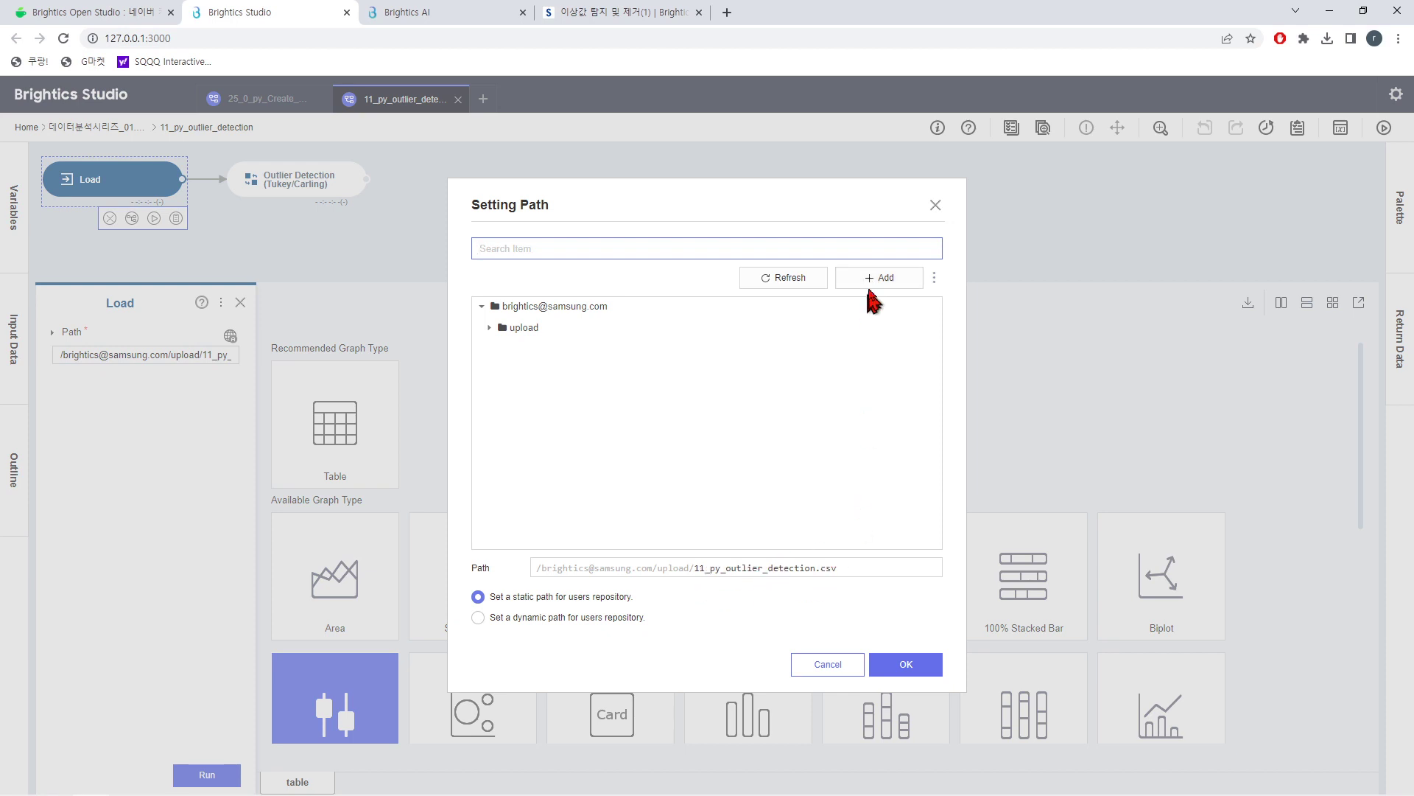
{"action": "left_click", "coordinate": [869, 283]}
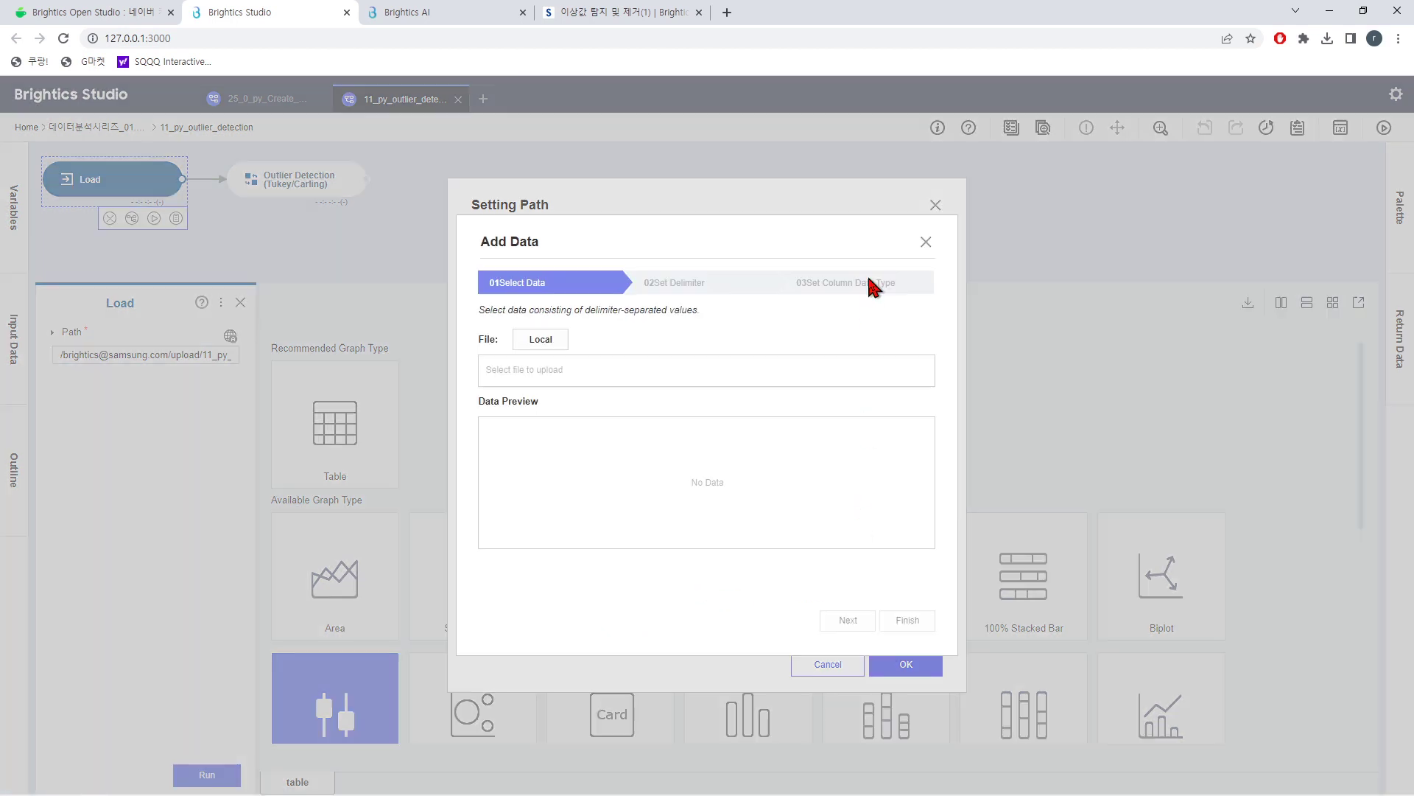
{"action": "left_click", "coordinate": [551, 342]}
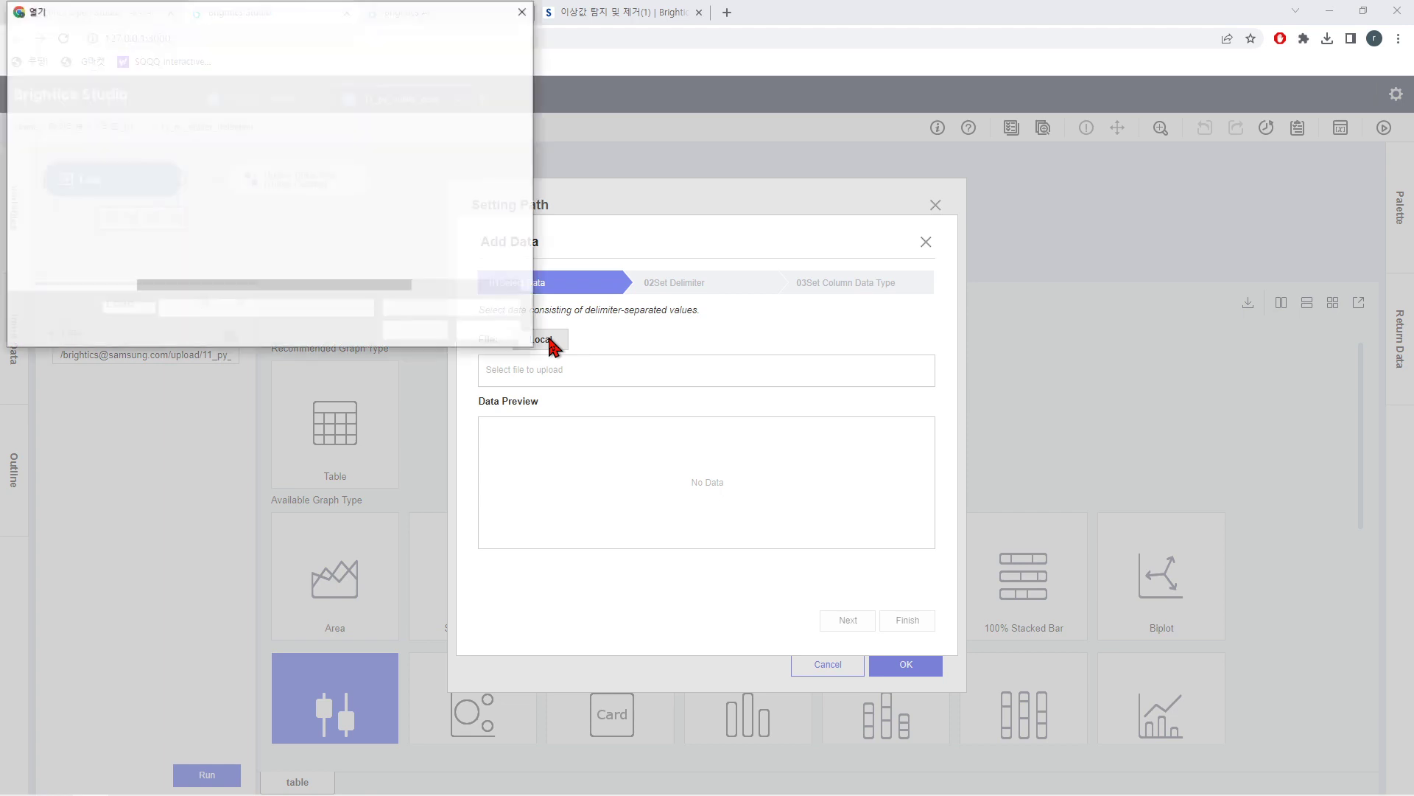
{"action": "left_click", "coordinate": [221, 114]}
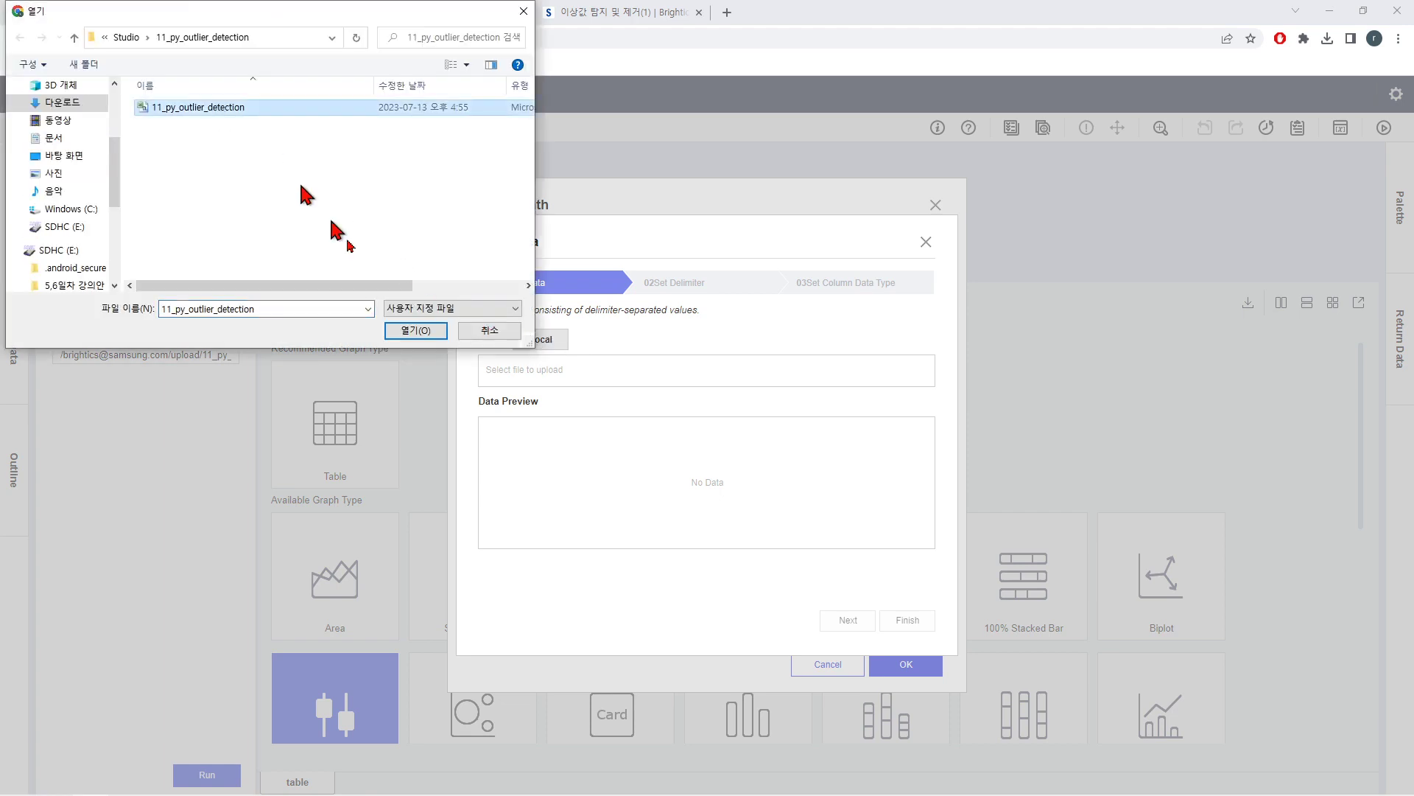
{"action": "left_click", "coordinate": [409, 325]}
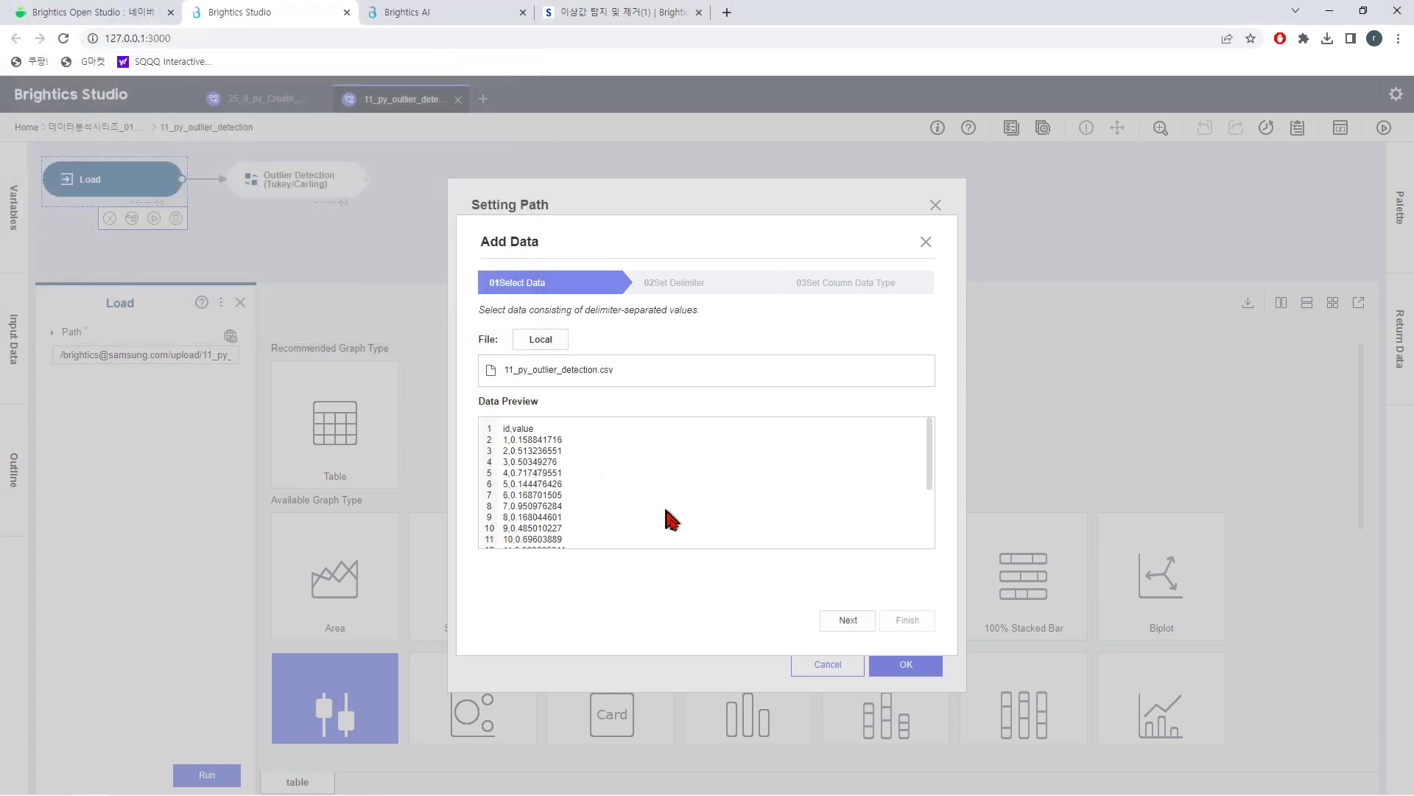
{"action": "left_click", "coordinate": [849, 621]}
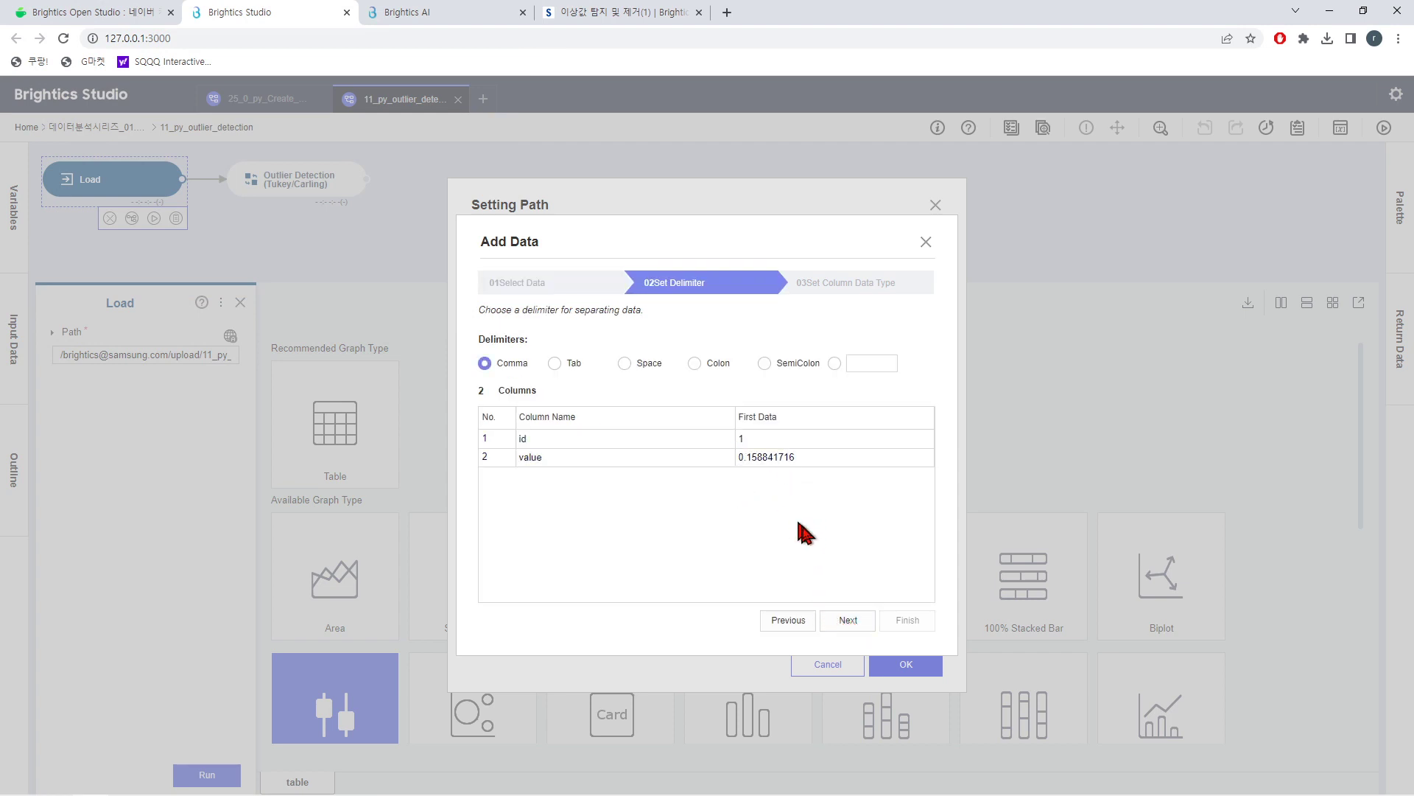
{"action": "left_click", "coordinate": [851, 623]}
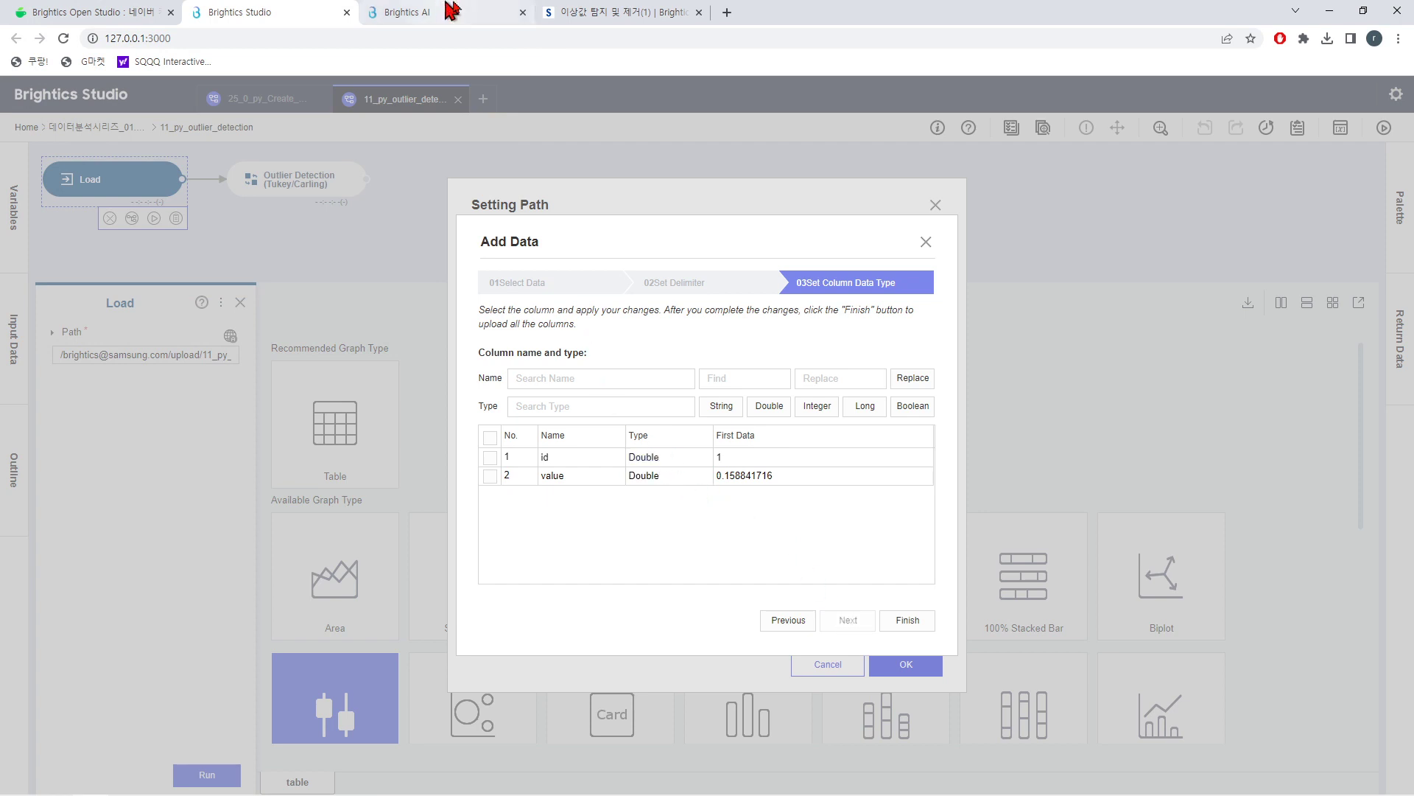
- Check the column types for id and value in the tutorial page's Data Load section, and return to Brightics Studio
{"action": "left_click", "coordinate": [597, 15]}
{"action": "scroll", "coordinate": [563, 416], "scroll_direction": "up", "scroll_amount": 15}
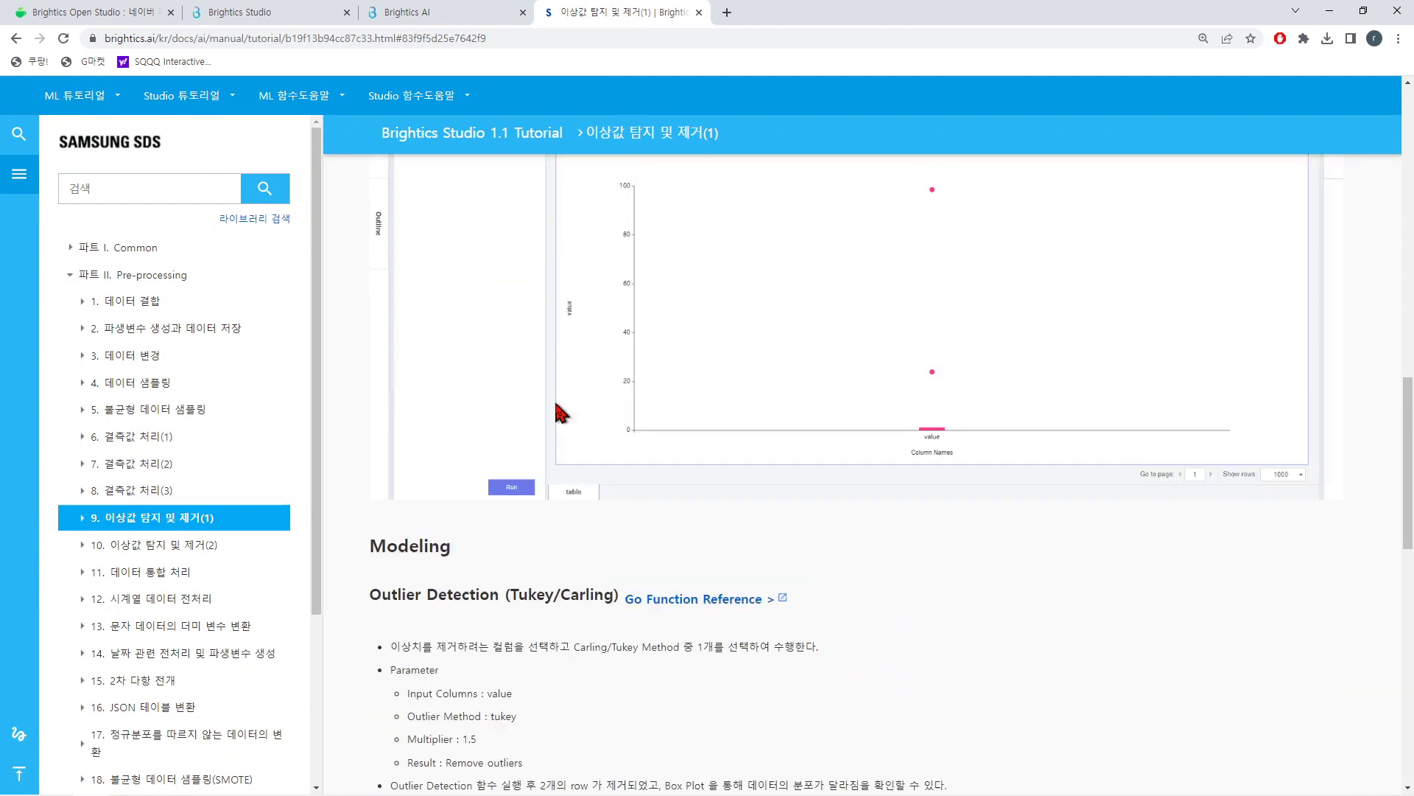
{"action": "scroll", "coordinate": [560, 420], "scroll_direction": "down", "scroll_amount": 7}
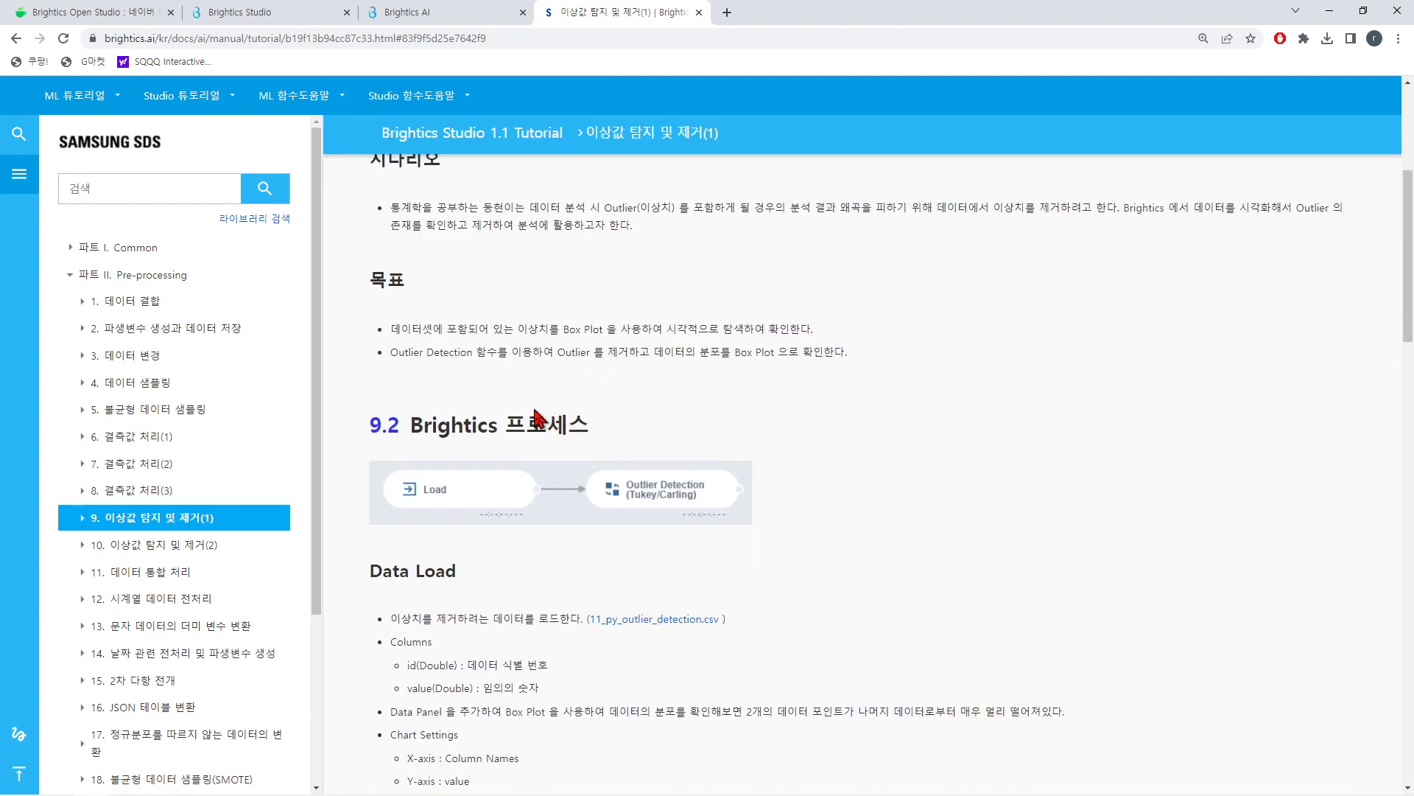
{"action": "scroll", "coordinate": [552, 449], "scroll_direction": "down", "scroll_amount": 2}
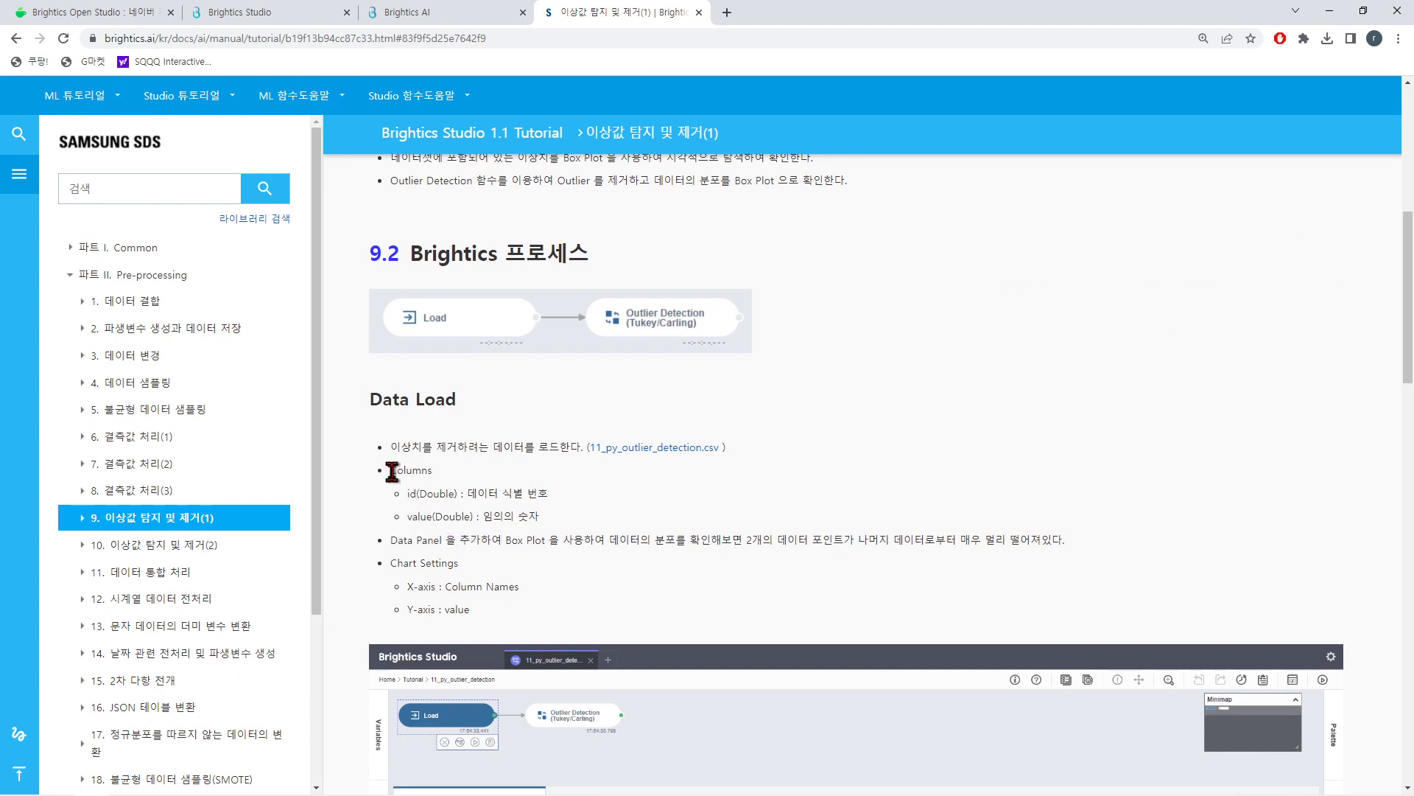
{"action": "left_click_drag", "start_coordinate": [389, 466], "coordinate": [582, 521]}
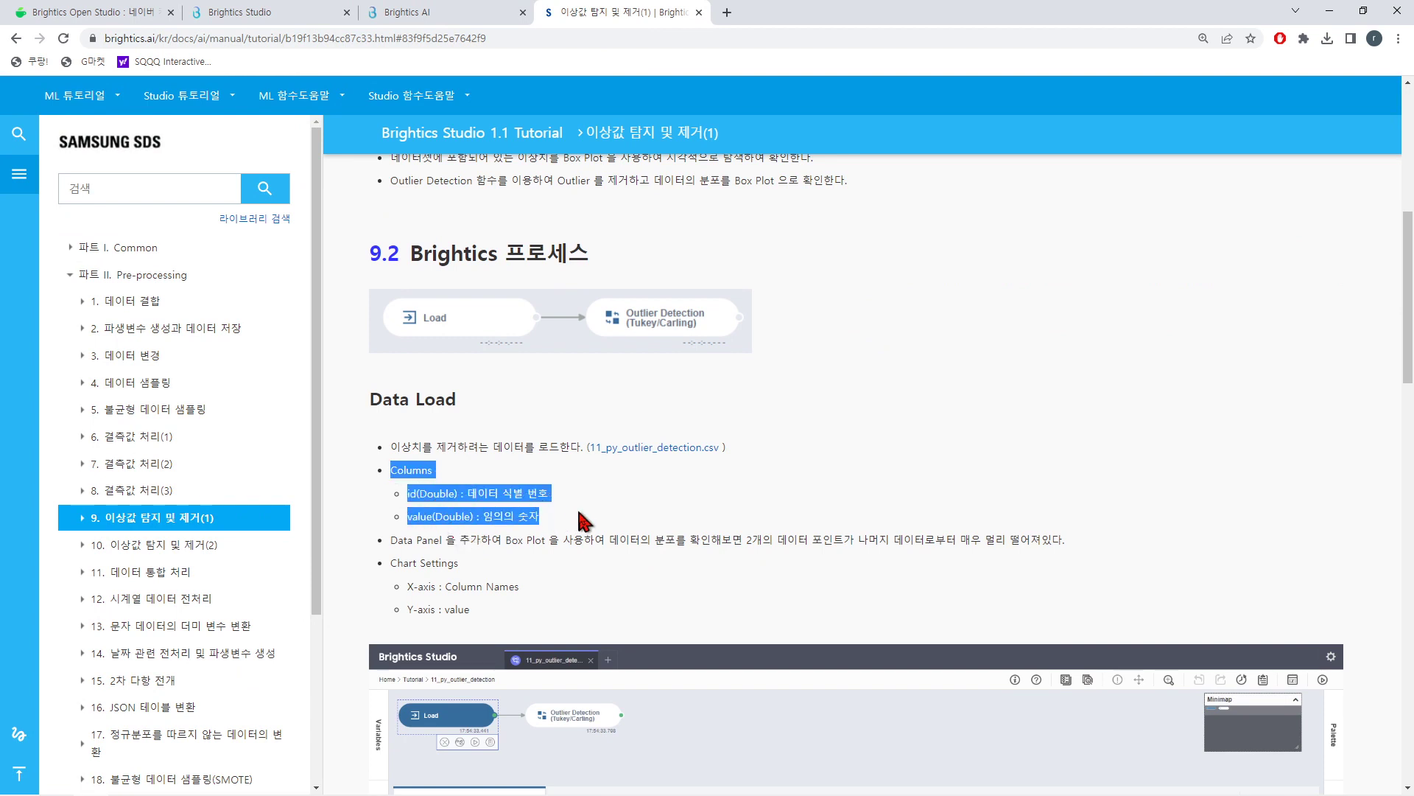
{"action": "left_click", "coordinate": [589, 525]}
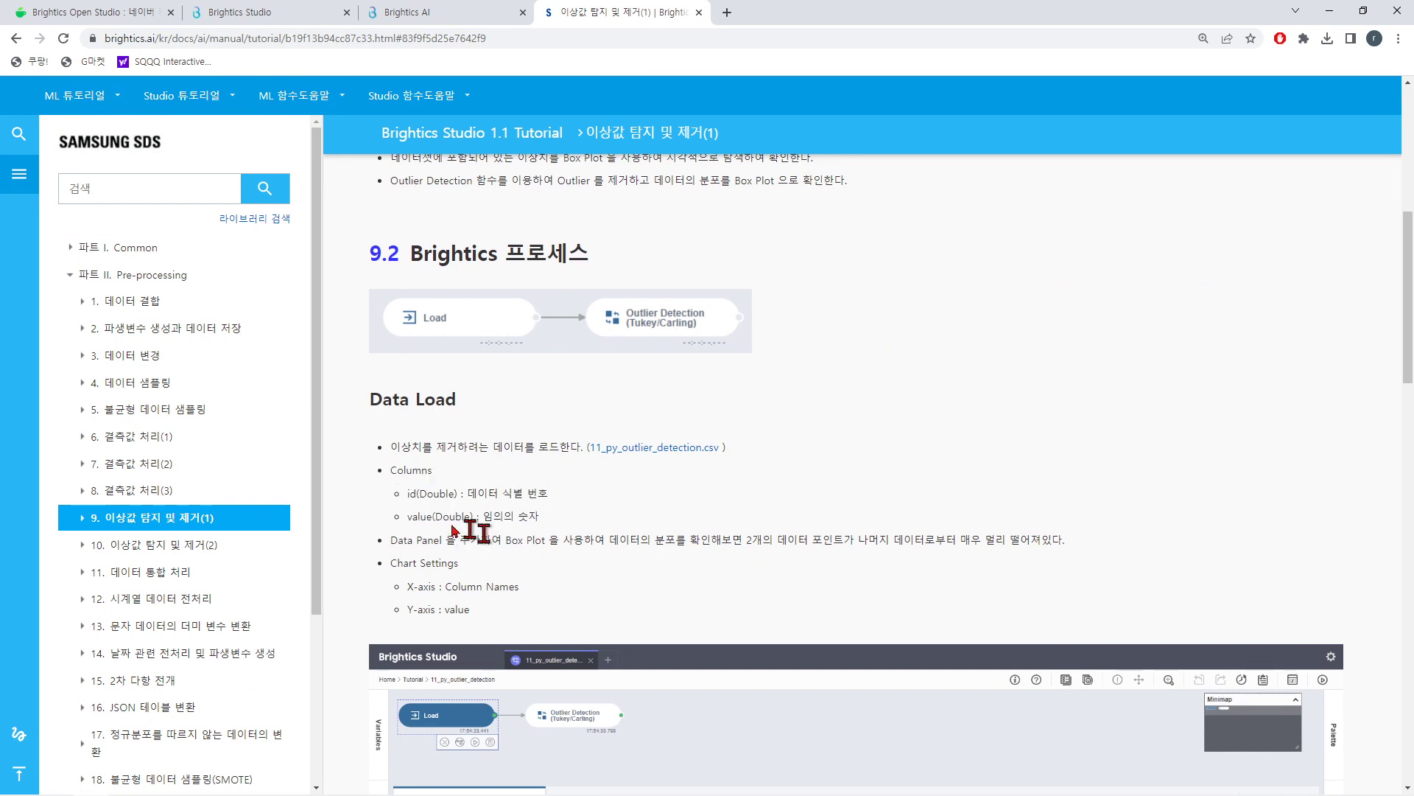
{"action": "left_click_drag", "start_coordinate": [390, 466], "coordinate": [545, 525]}
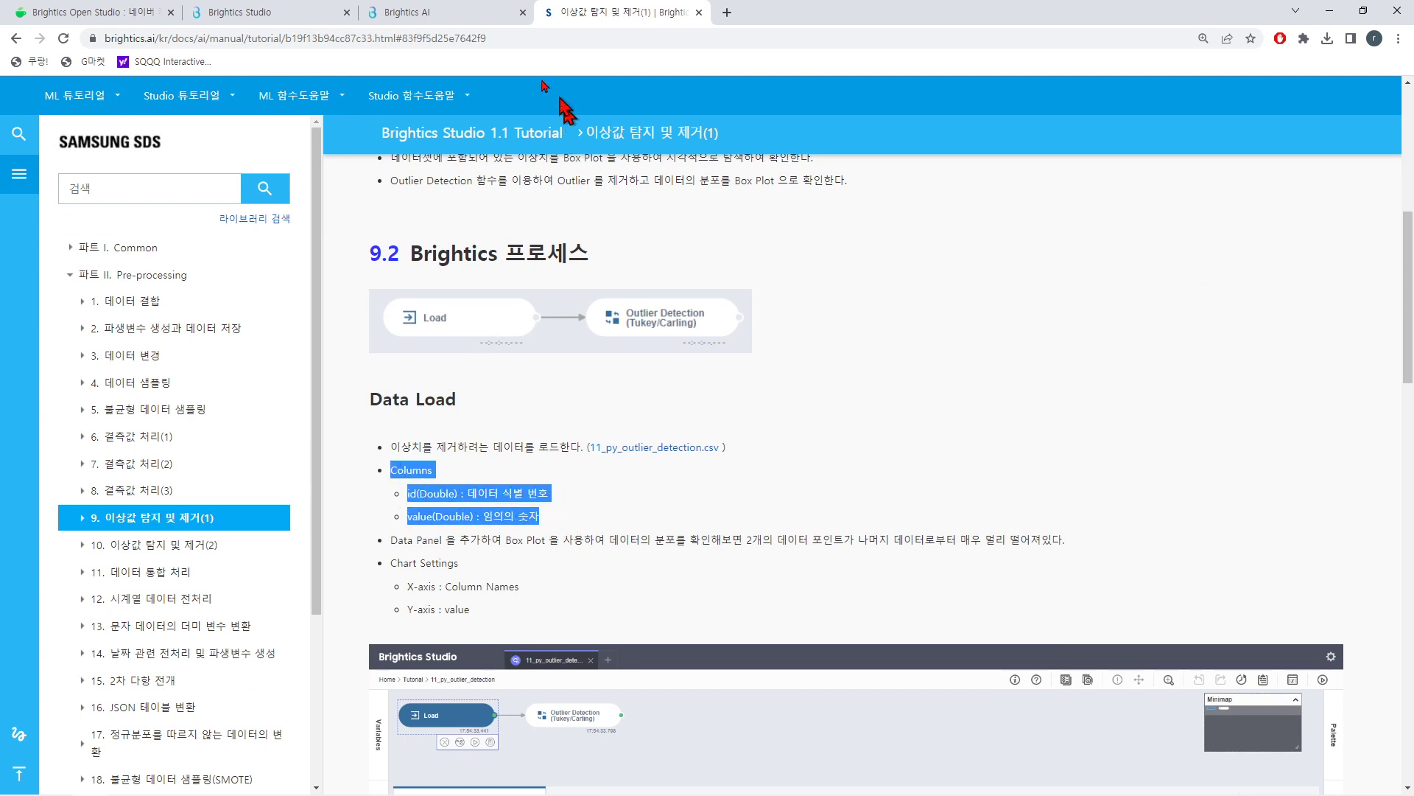
{"action": "left_click", "coordinate": [319, 11]}
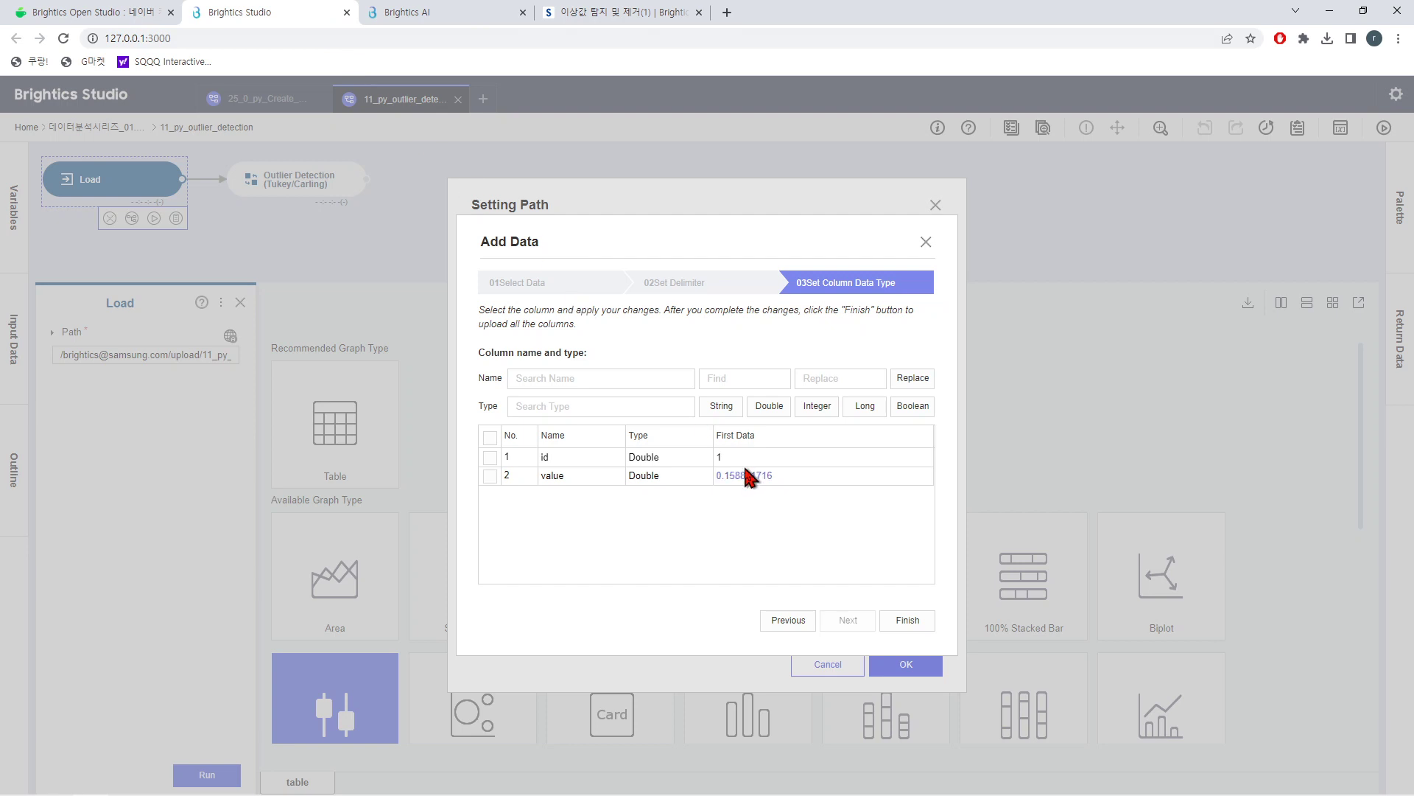
- Finish the upload with both columns as Double, confirm 11_py_outlier_detection.csv as the Load path, and run Load
{"action": "left_click", "coordinate": [917, 619]}
{"action": "left_click", "coordinate": [821, 495]}
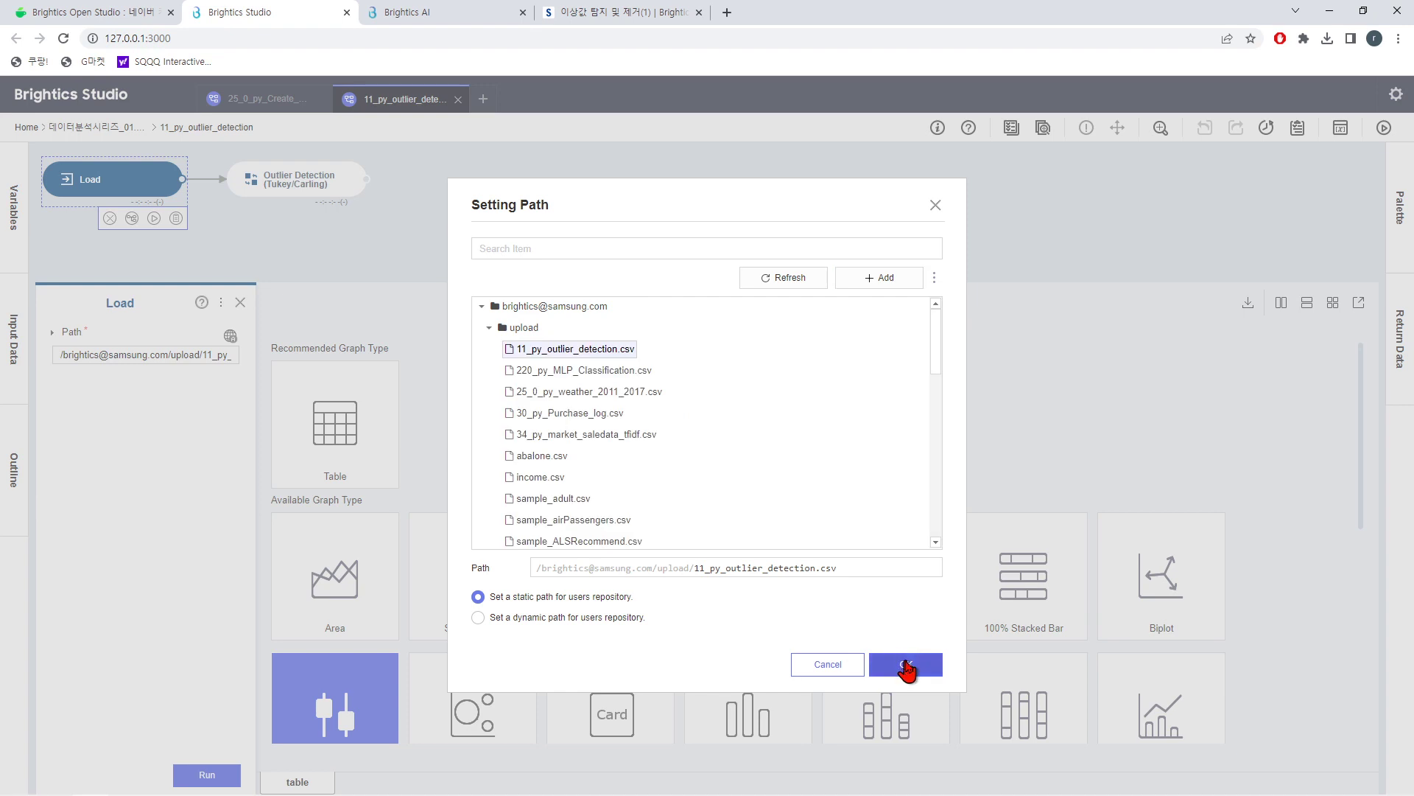
{"action": "left_click", "coordinate": [907, 668]}
{"action": "left_click", "coordinate": [207, 775]}
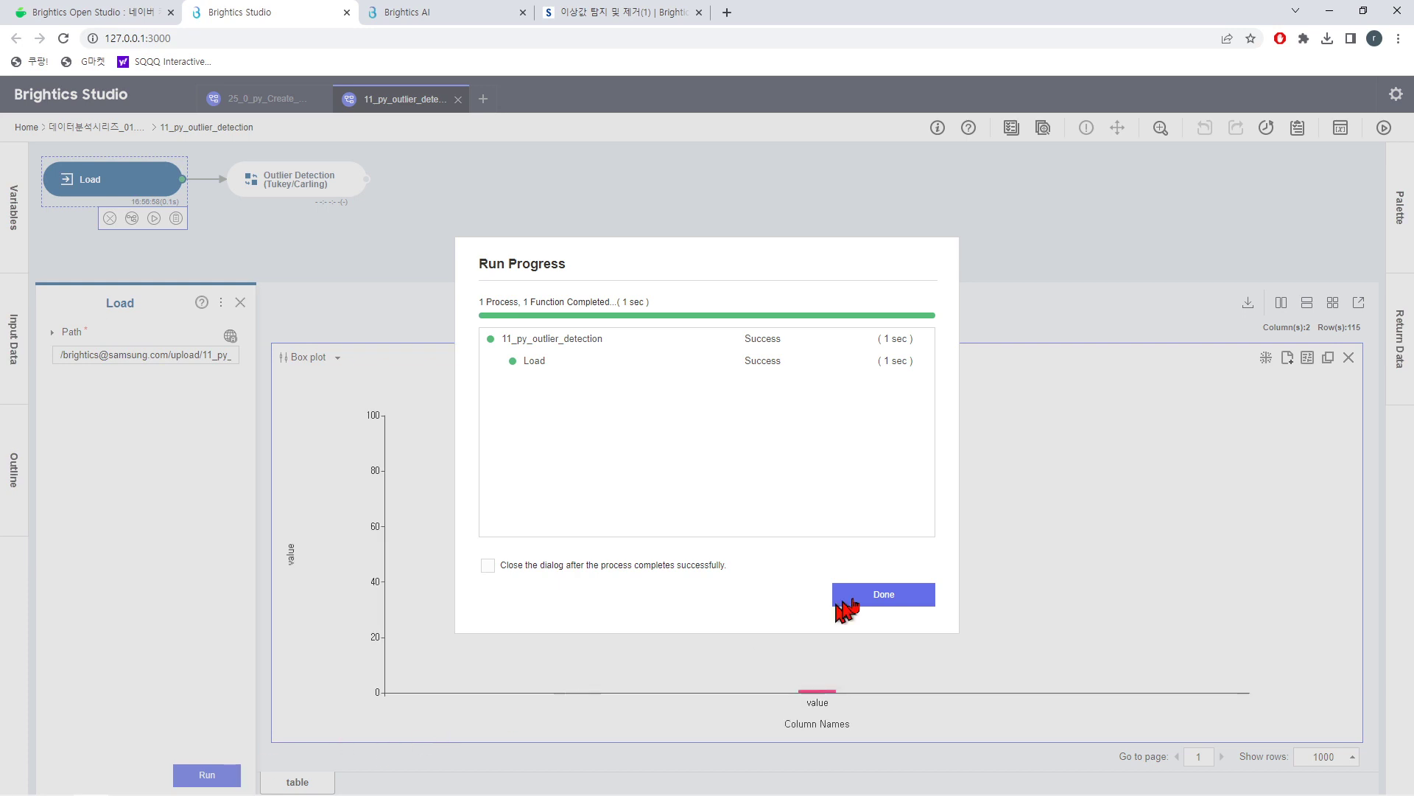
{"action": "left_click", "coordinate": [891, 604]}
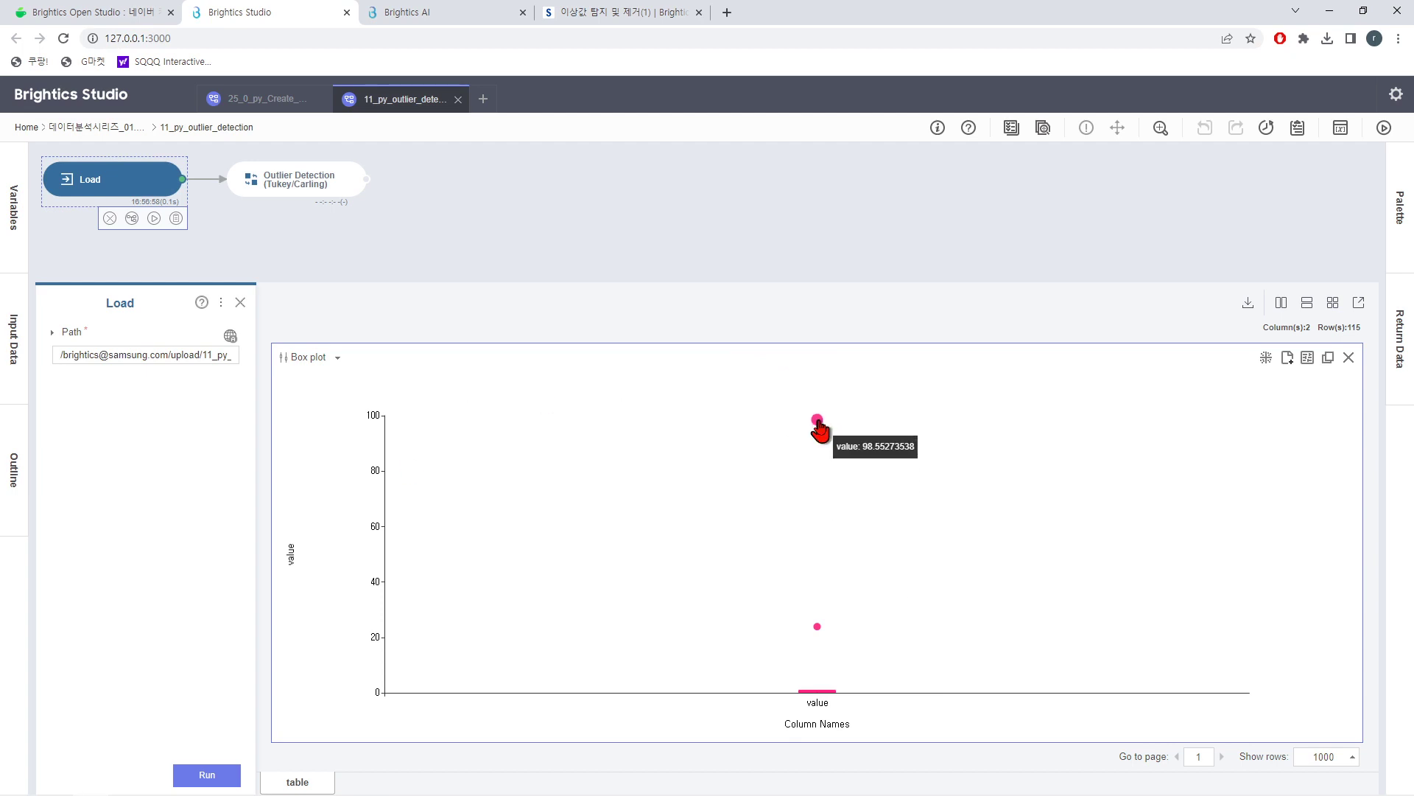
- Duplicate the Load output's box plot, arrange the two panels side by side, and change the first one to a table
{"action": "mouse_move", "coordinate": [818, 635]}
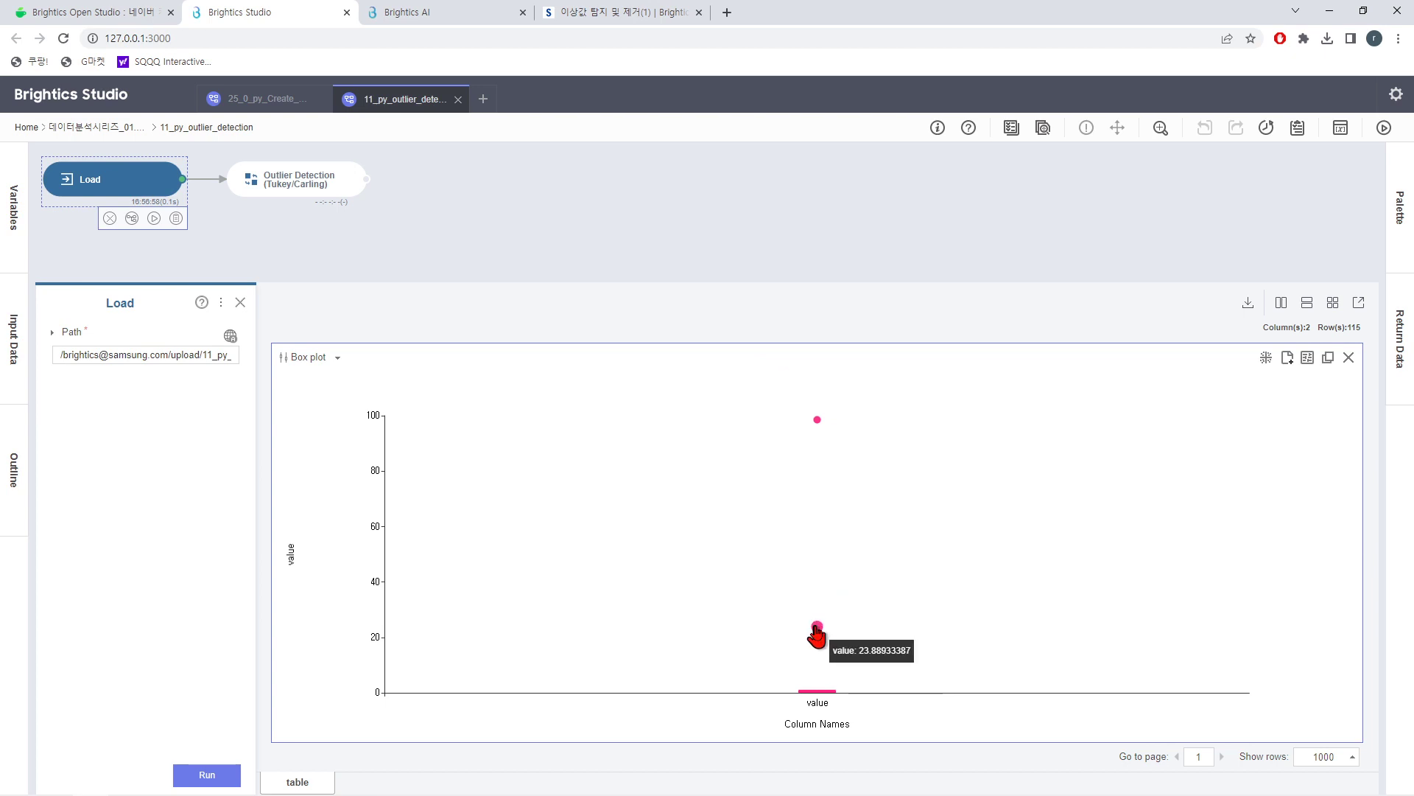
{"action": "mouse_move", "coordinate": [827, 697]}
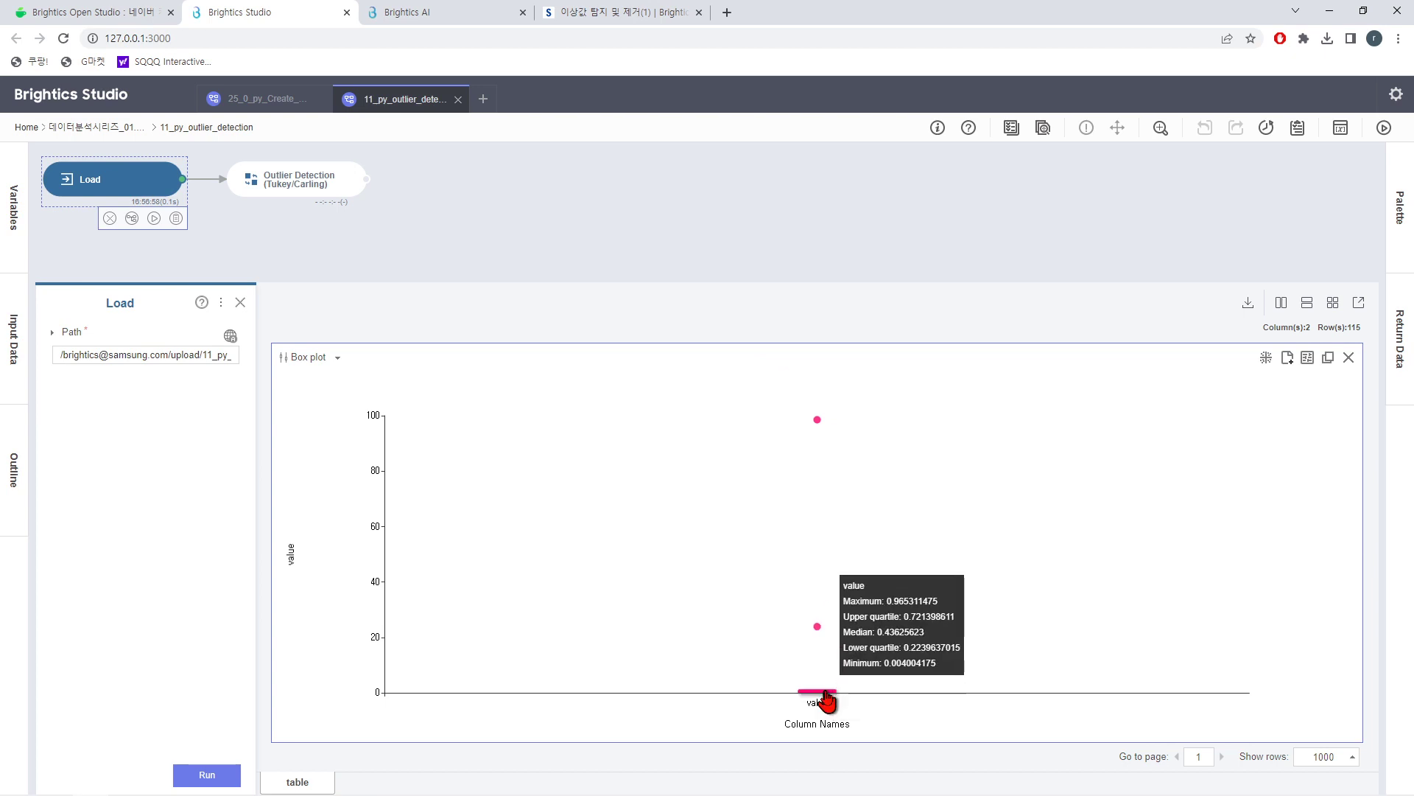
{"action": "left_click", "coordinate": [1327, 359]}
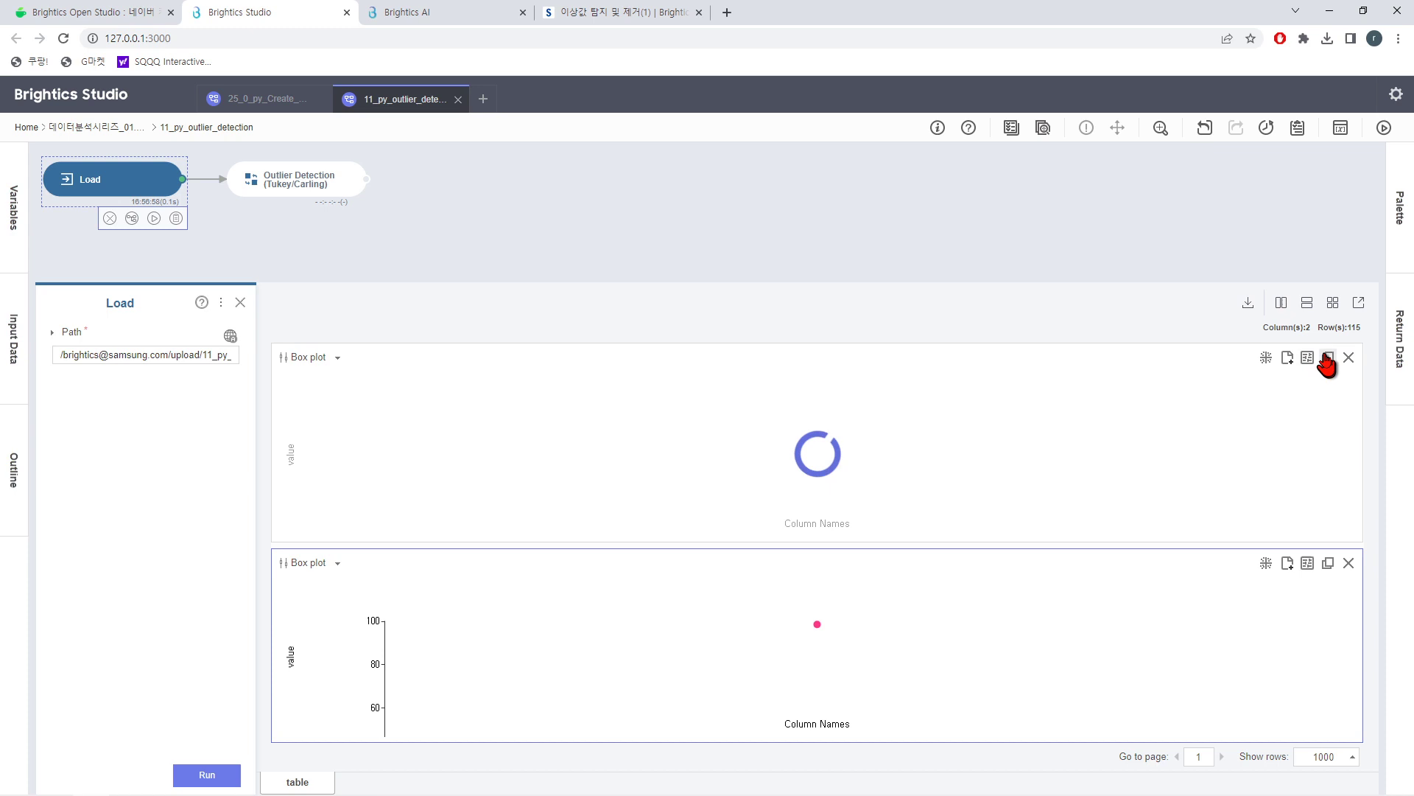
{"action": "left_click", "coordinate": [1283, 305]}
{"action": "left_click", "coordinate": [286, 360]}
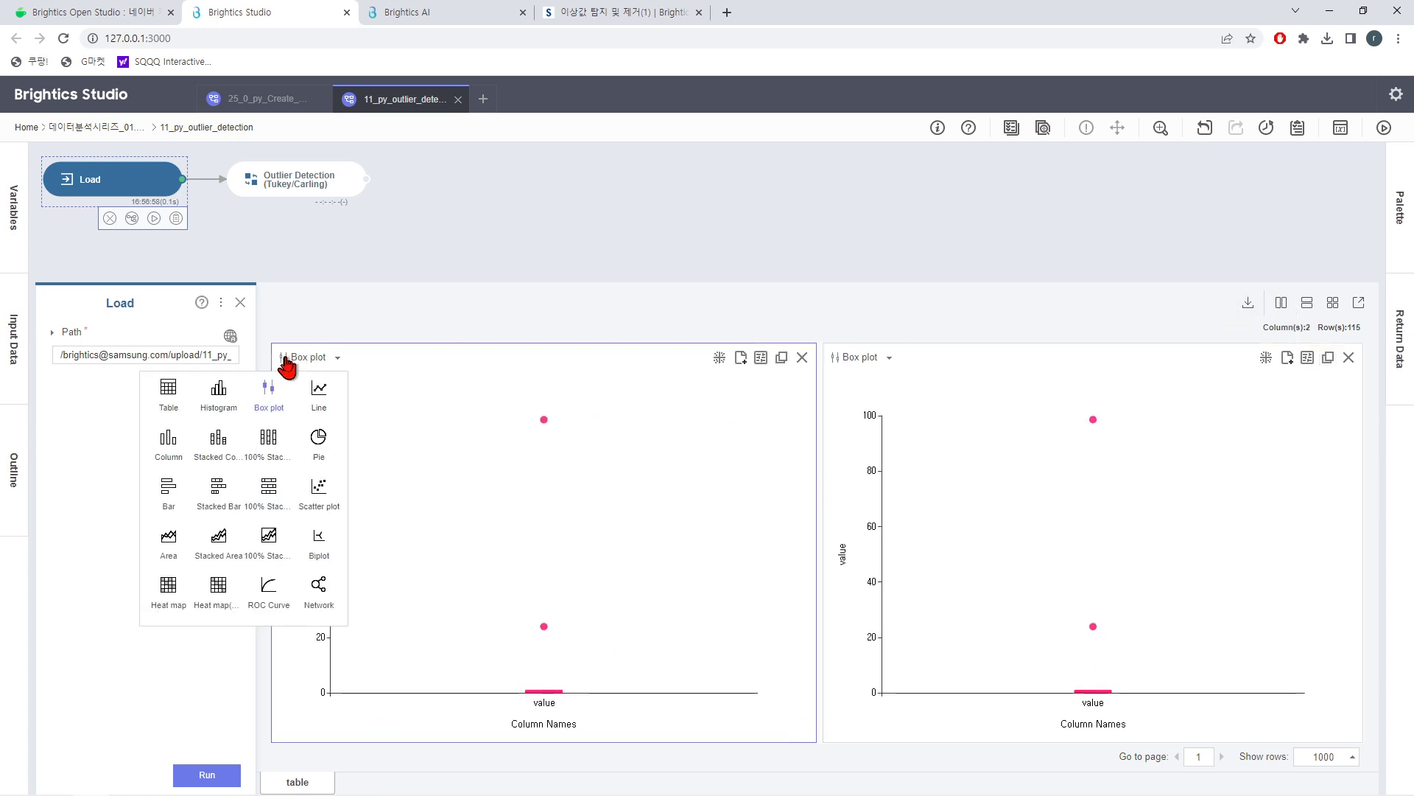
{"action": "left_click", "coordinate": [169, 393]}
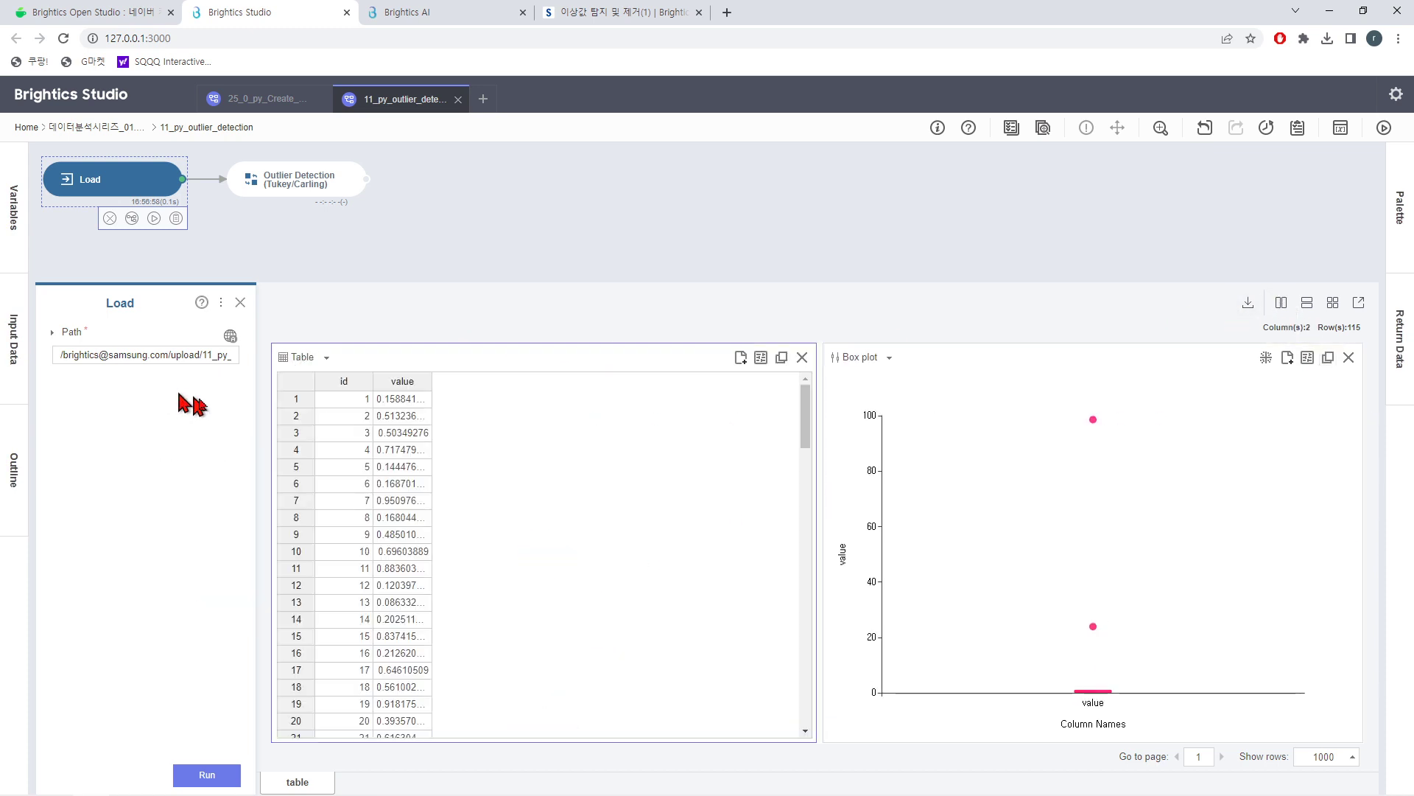
- Sort the Load output table by value in ascending order and examine the largest values in its last rows
{"action": "left_click", "coordinate": [402, 381]}
{"action": "scroll", "coordinate": [437, 417], "scroll_direction": "down", "scroll_amount": 4}
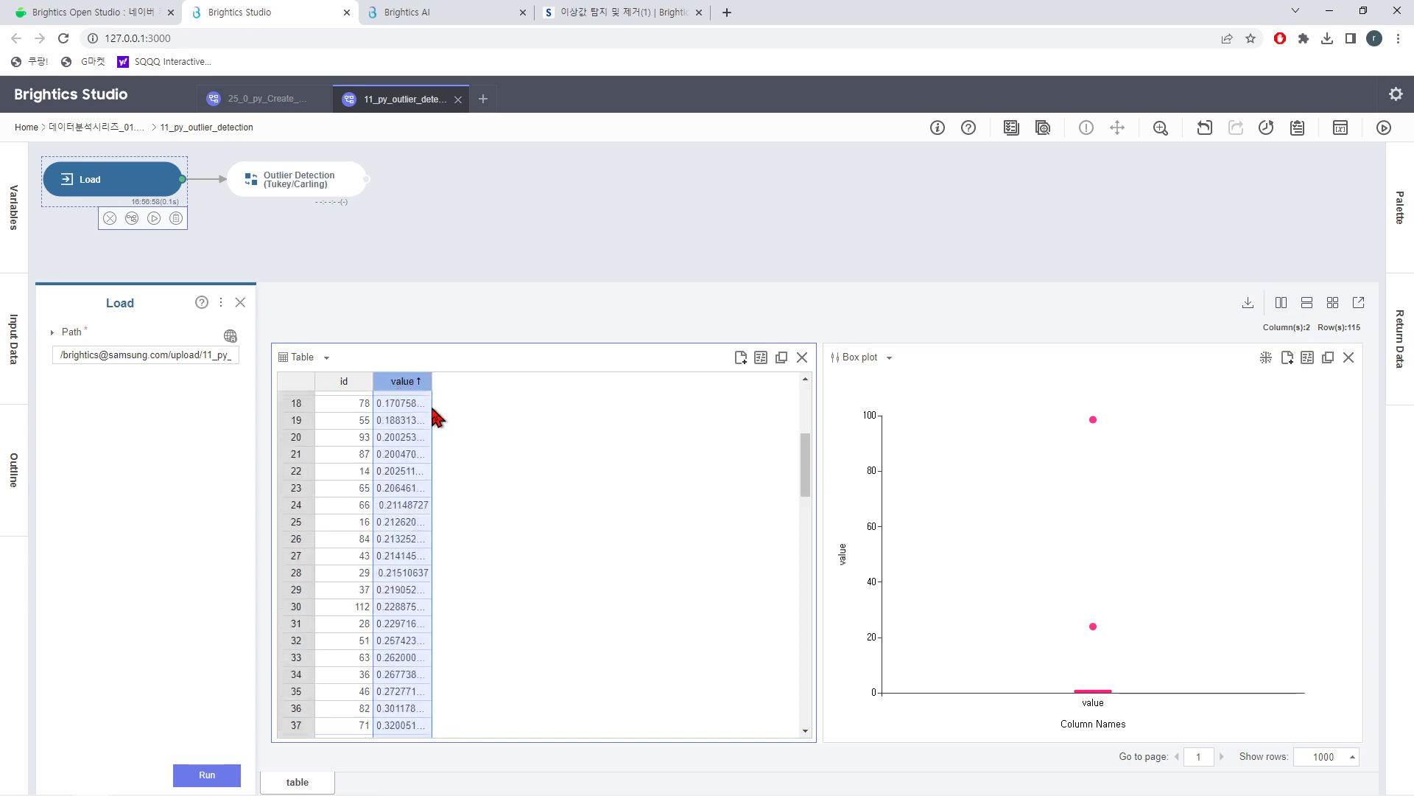
{"action": "scroll", "coordinate": [438, 417], "scroll_direction": "down", "scroll_amount": 18}
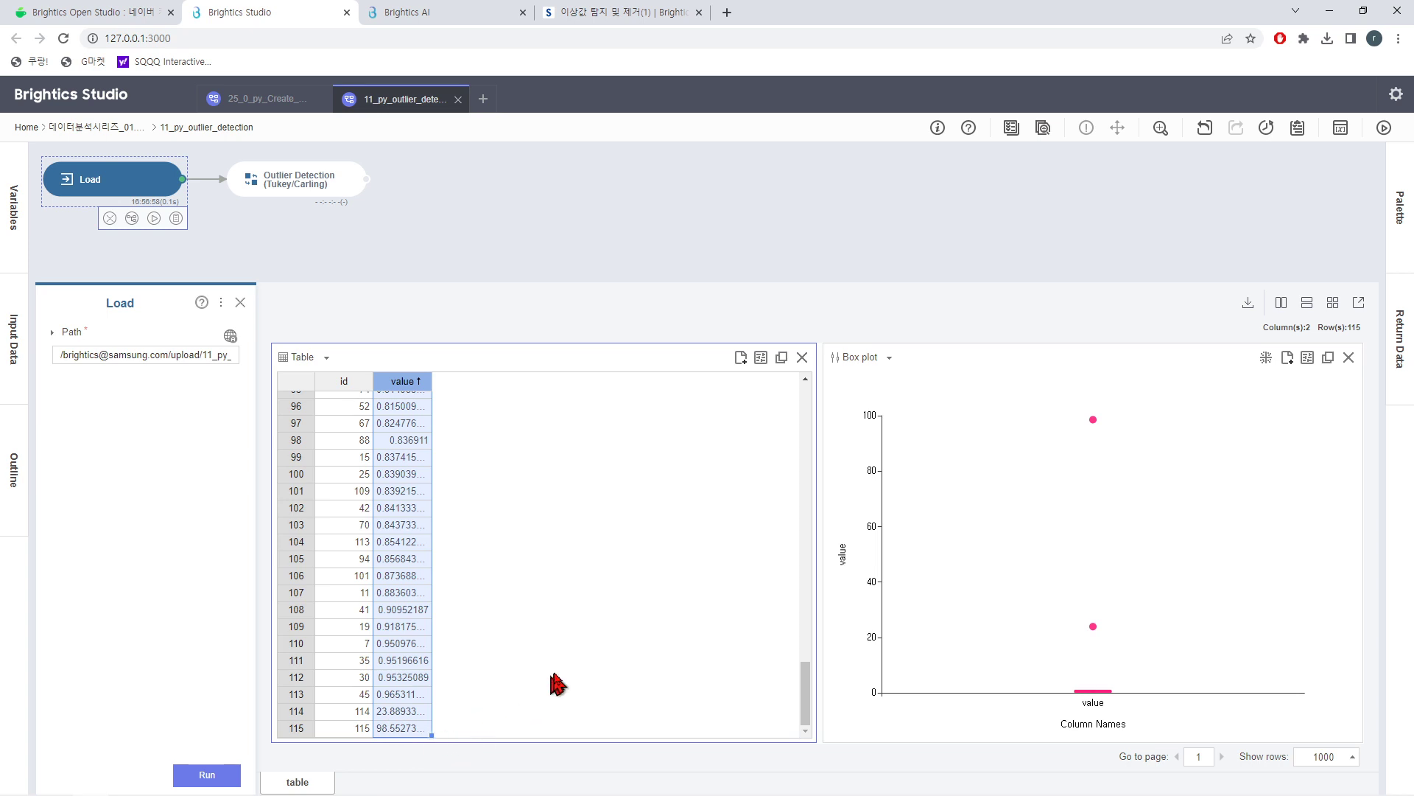
{"action": "left_click", "coordinate": [498, 706]}
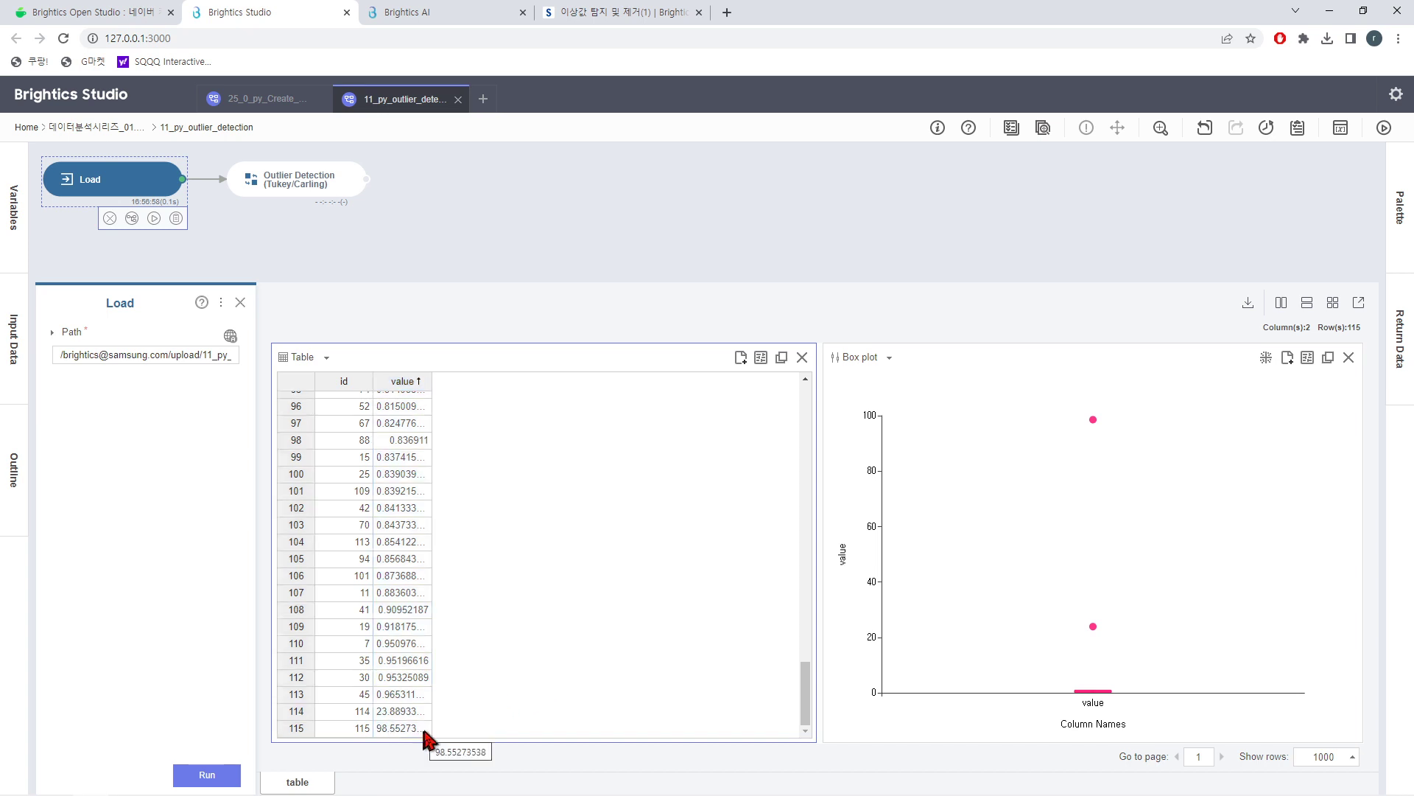
- Run the Outlier Detection (Tukey/Carling) function on the loaded data and open its settings and output
{"action": "mouse_move", "coordinate": [300, 194]}
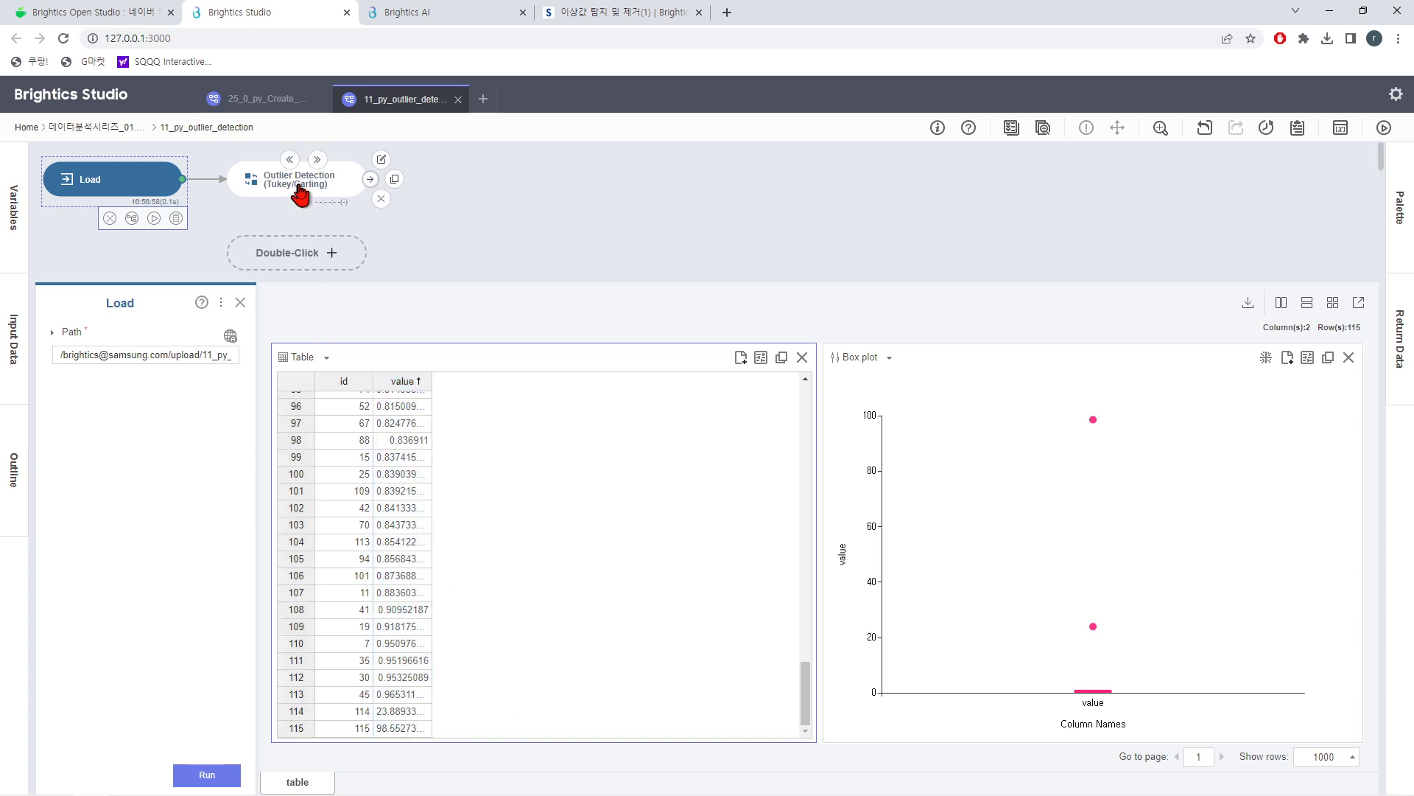
{"action": "left_click", "coordinate": [299, 195]}
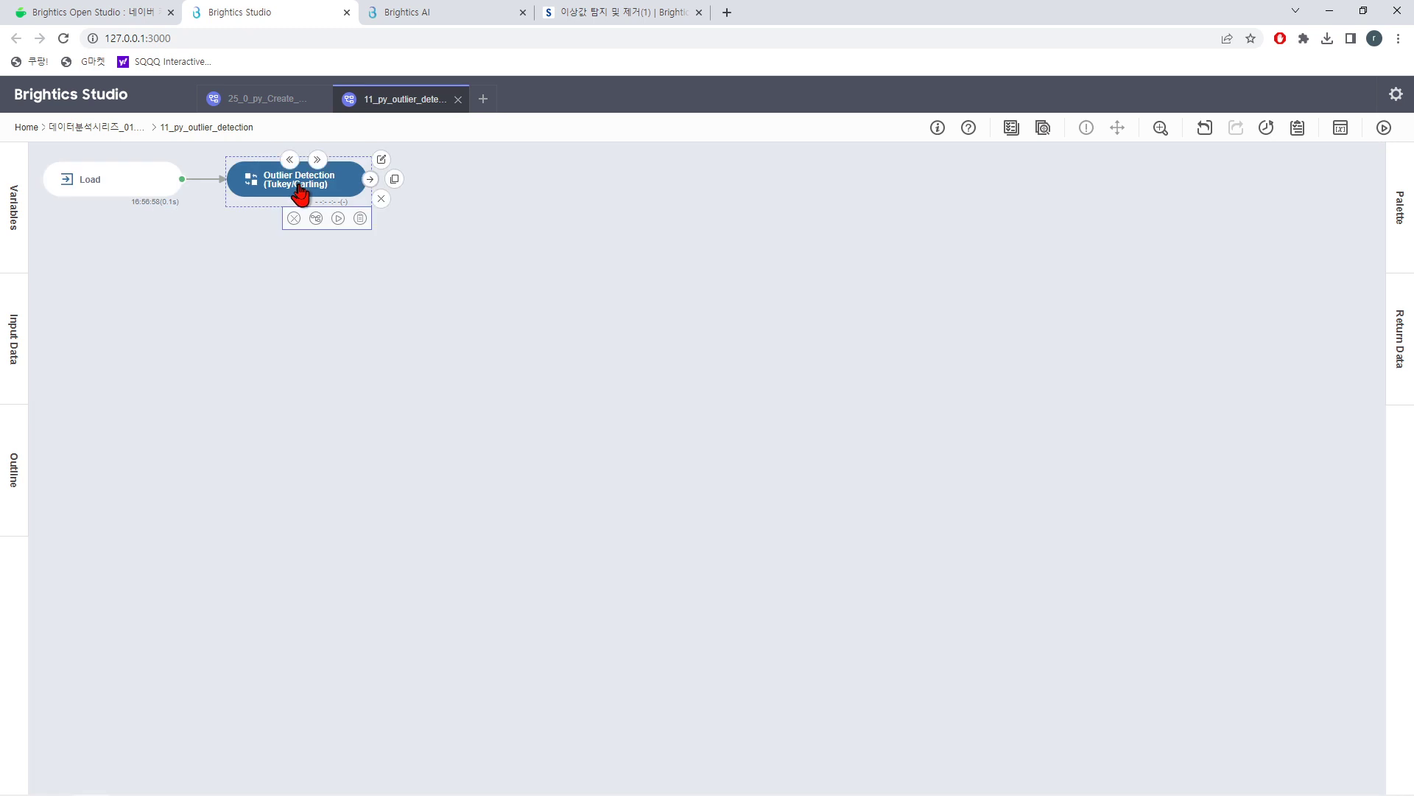
{"action": "mouse_move", "coordinate": [345, 195]}
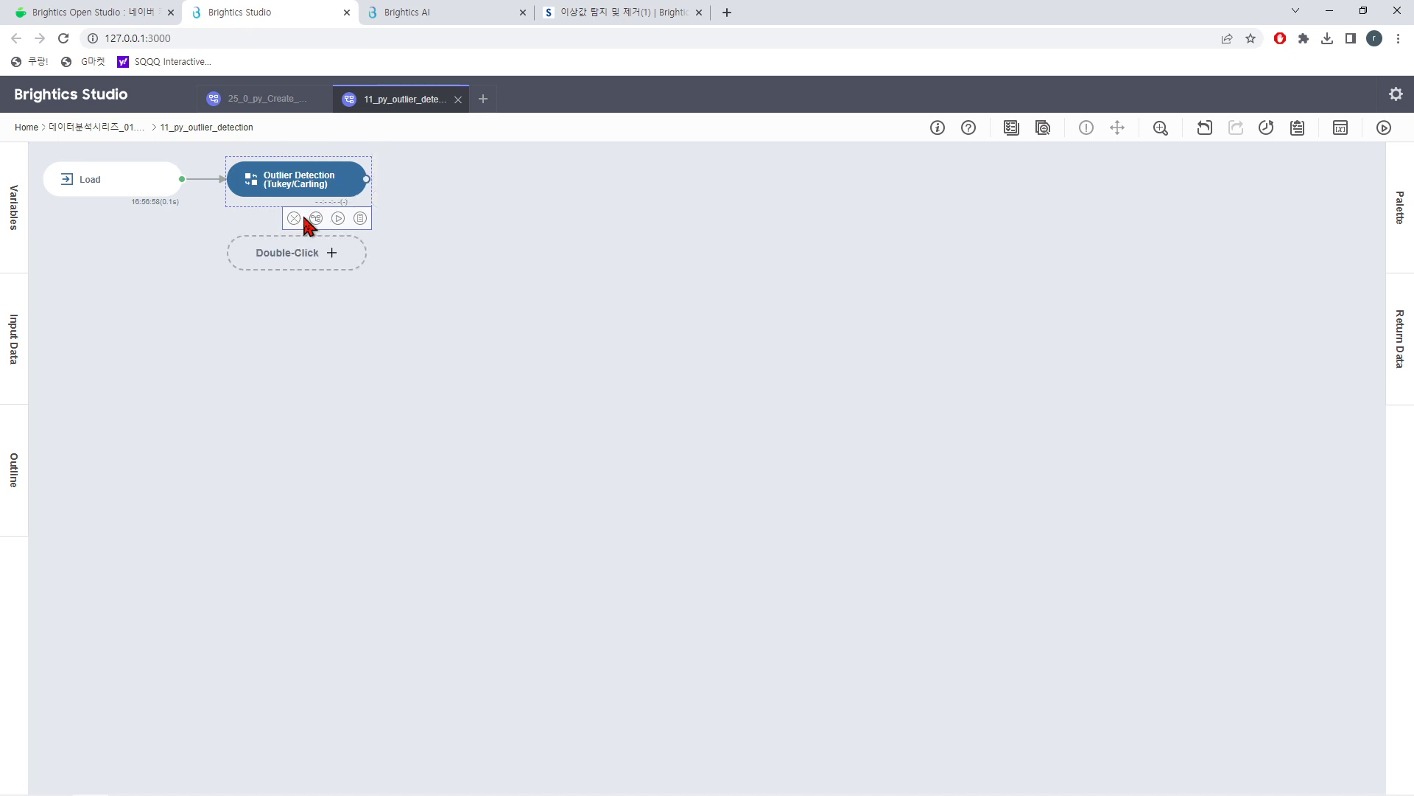
{"action": "left_click", "coordinate": [338, 218]}
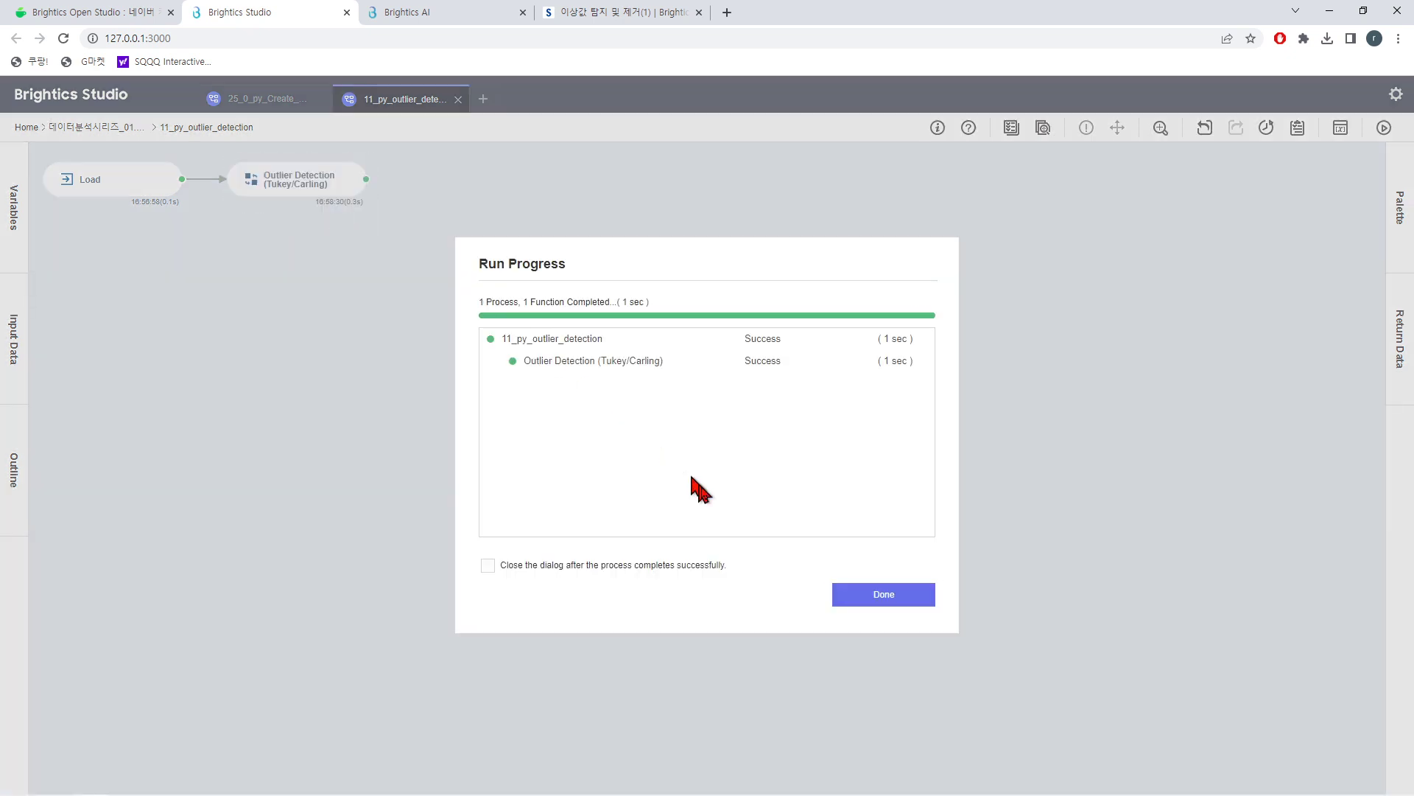
{"action": "left_click", "coordinate": [855, 589]}
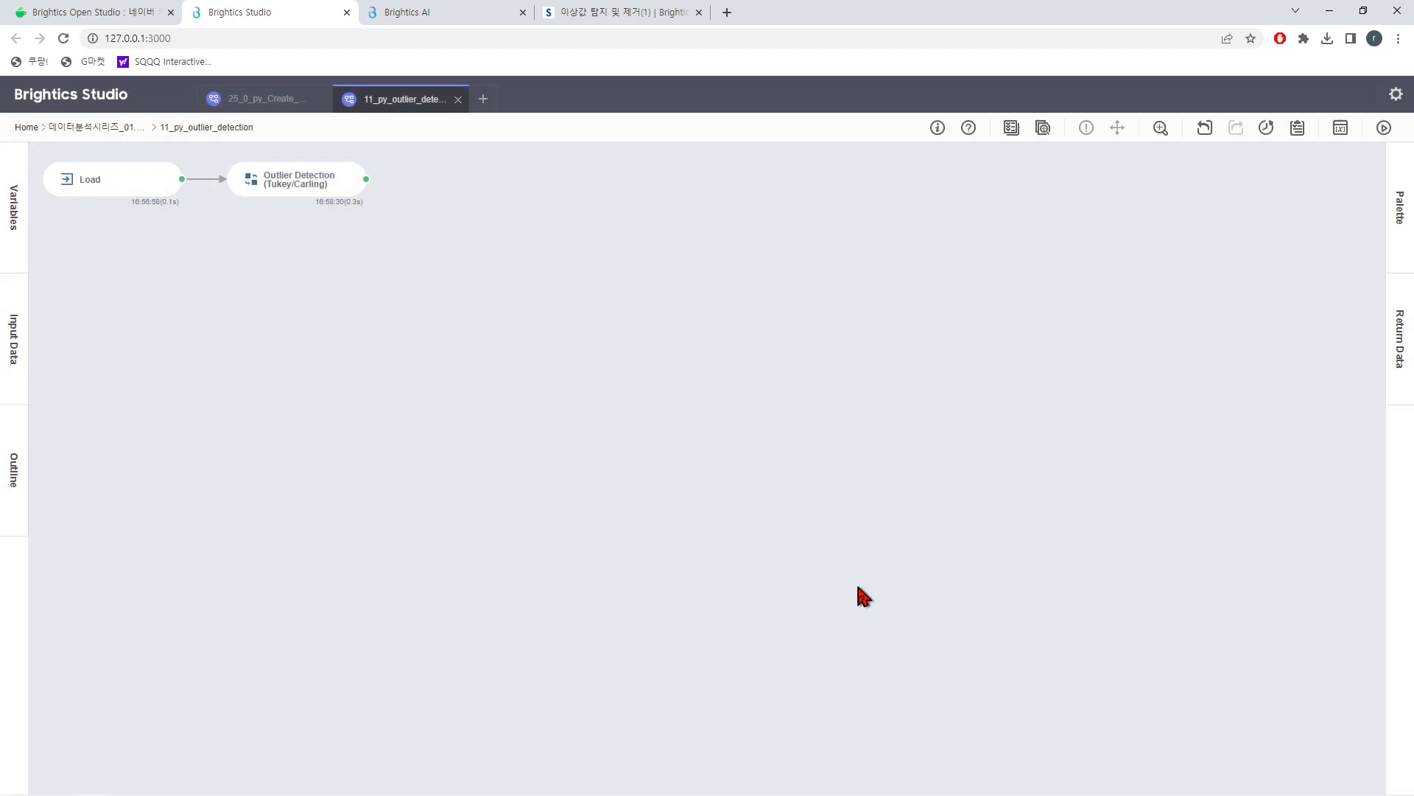
{"action": "left_click", "coordinate": [281, 188]}
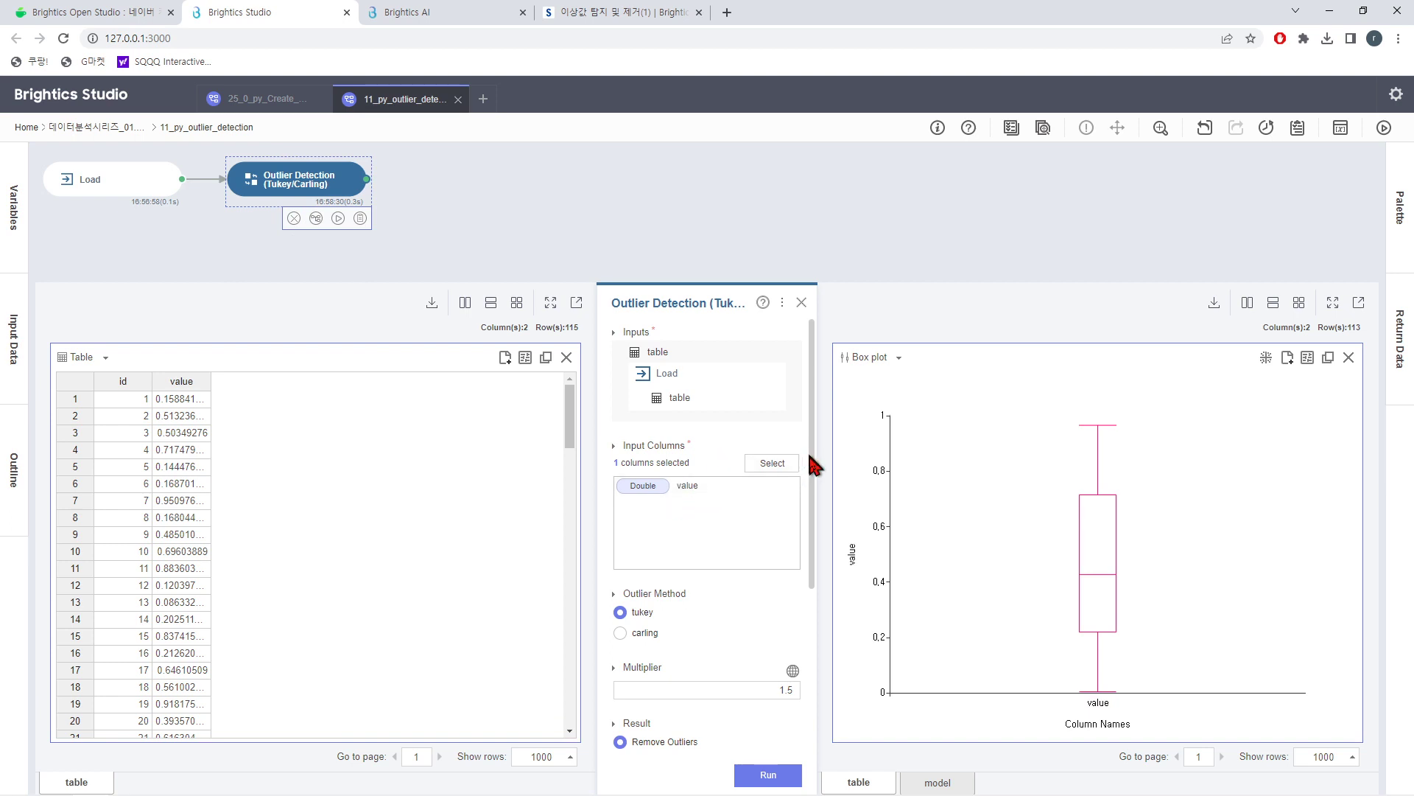
- Set the Outlier Method to carling, clear the Multiplier value, and leave Result on Remove Outliers
{"action": "left_click_drag", "start_coordinate": [813, 508], "coordinate": [813, 600]}
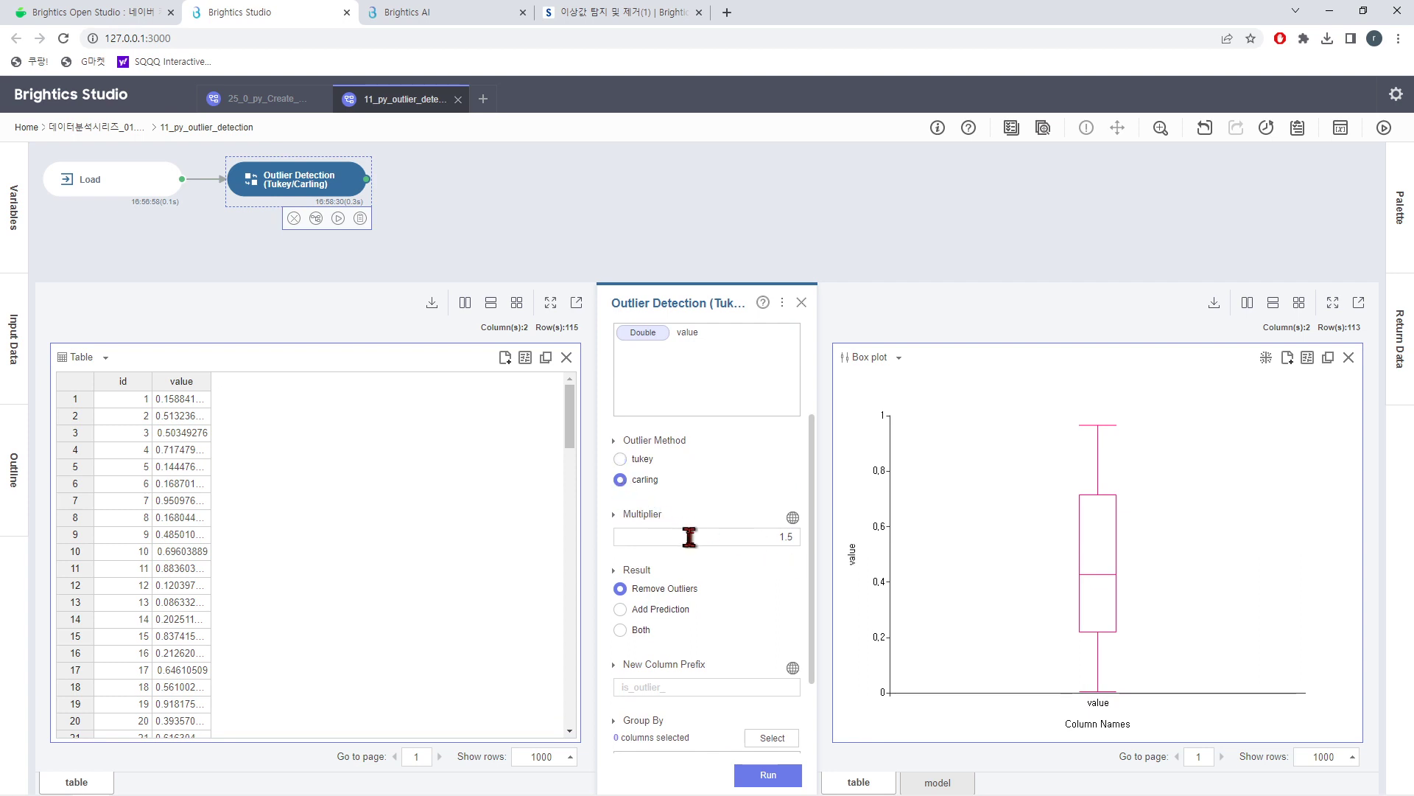
{"action": "left_click", "coordinate": [762, 536]}
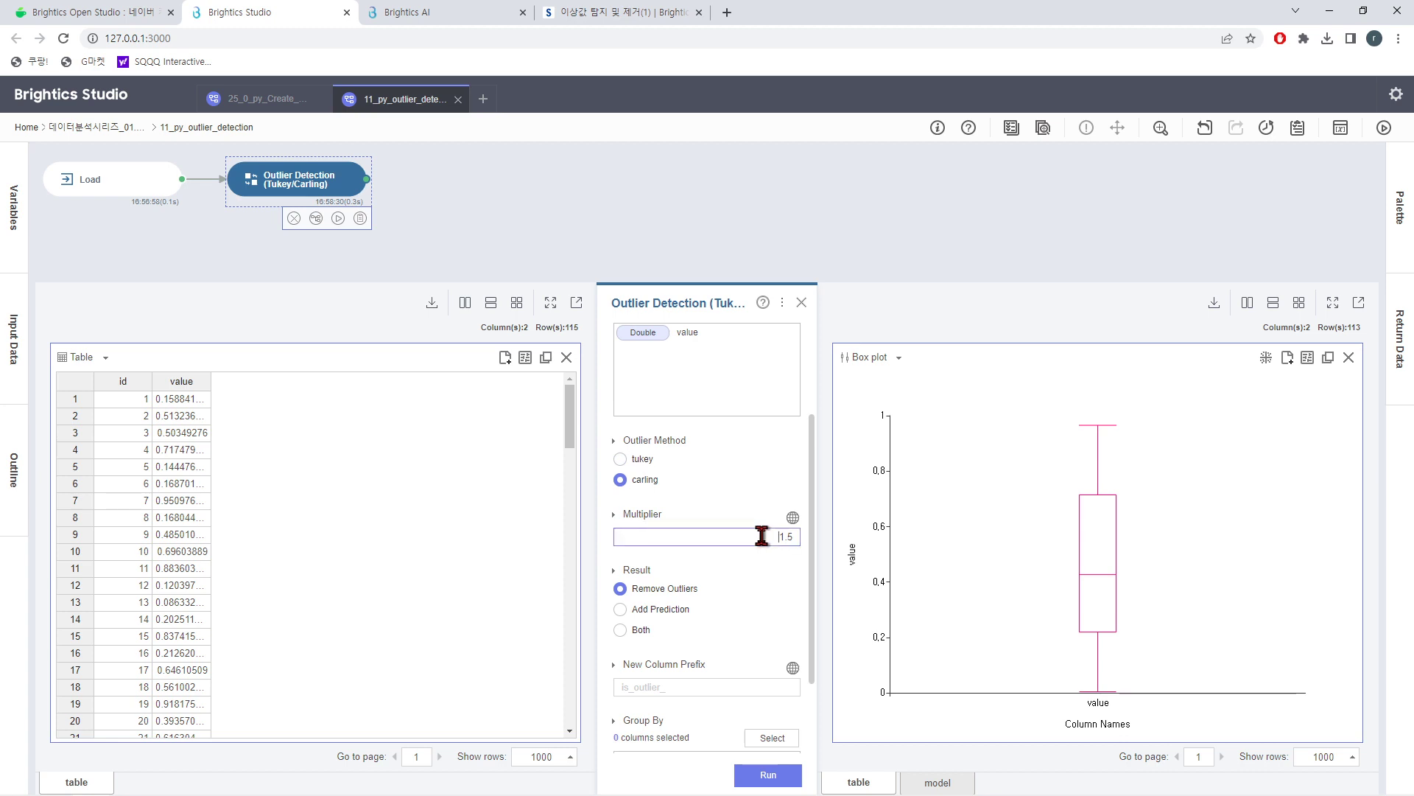
{"action": "left_click_drag", "start_coordinate": [761, 537], "coordinate": [795, 537]}
{"action": "key", "text": "BackSpace"}
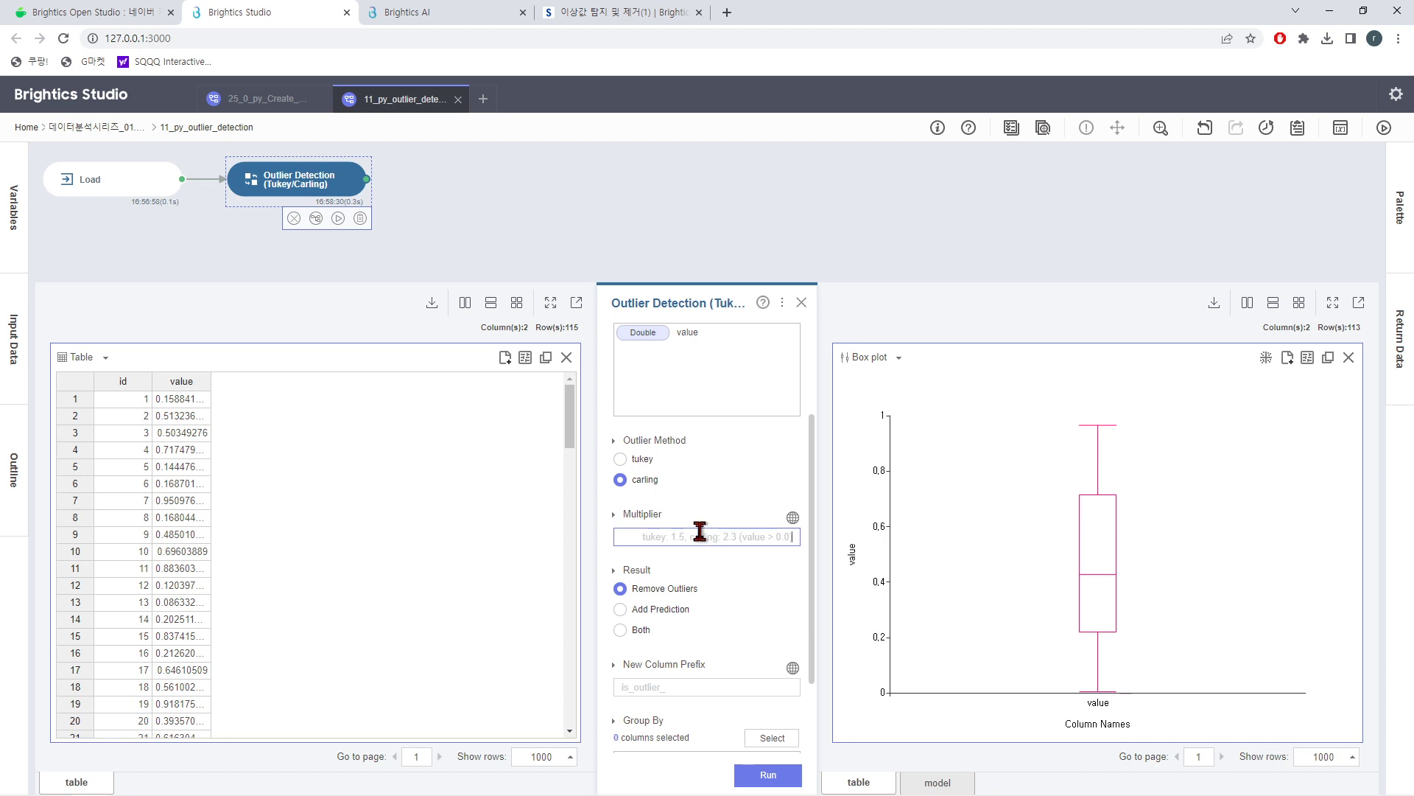
{"action": "left_click", "coordinate": [620, 459]}
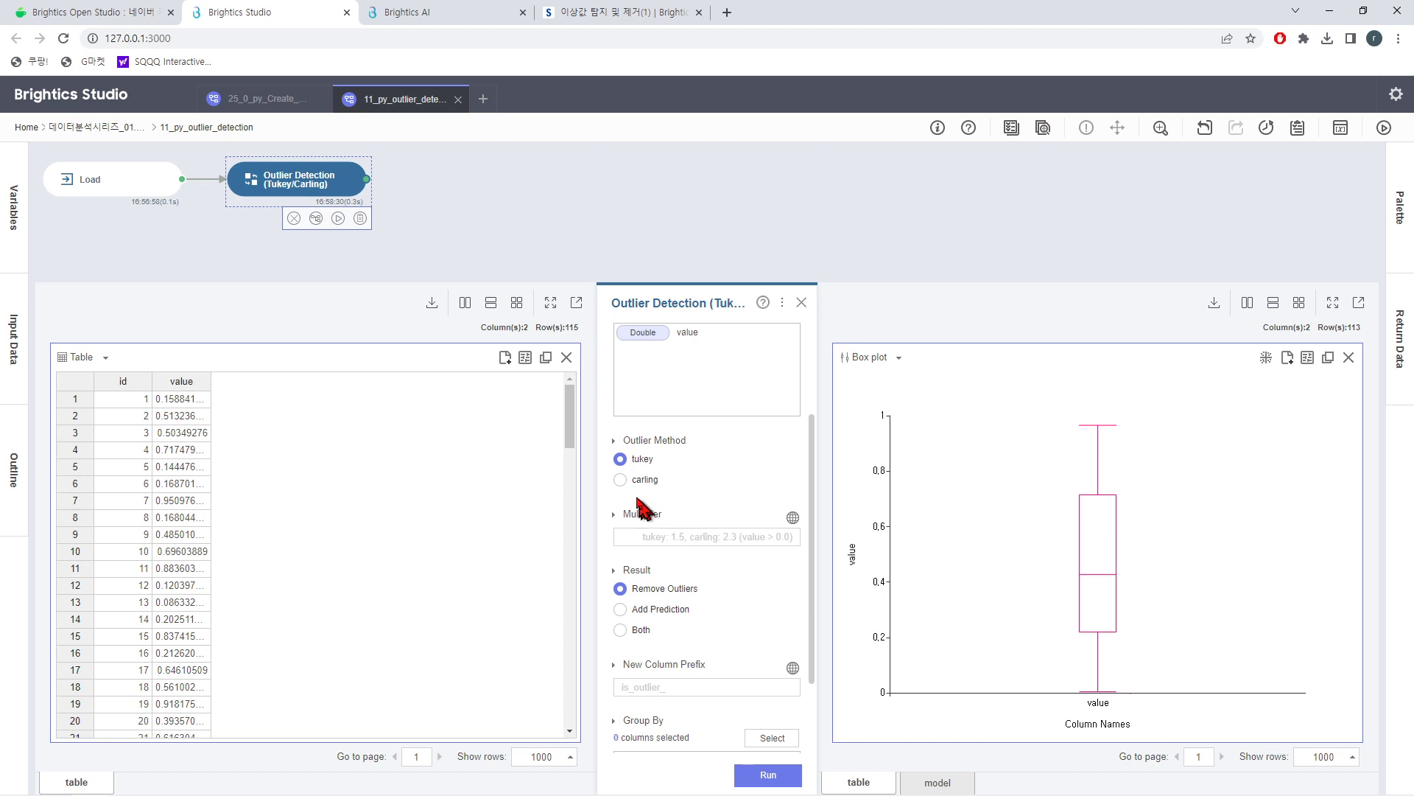
{"action": "left_click", "coordinate": [620, 481]}
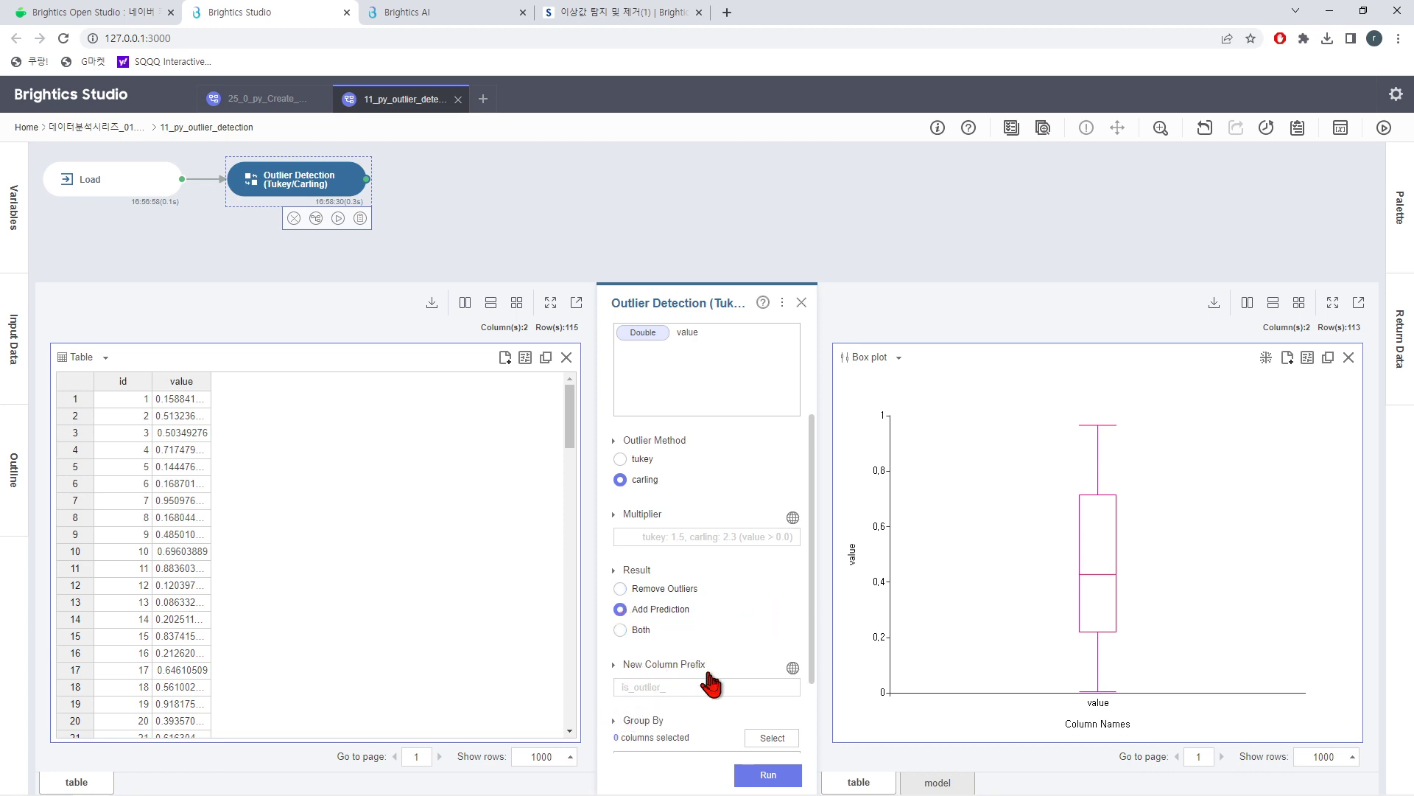
{"action": "left_click", "coordinate": [621, 589]}
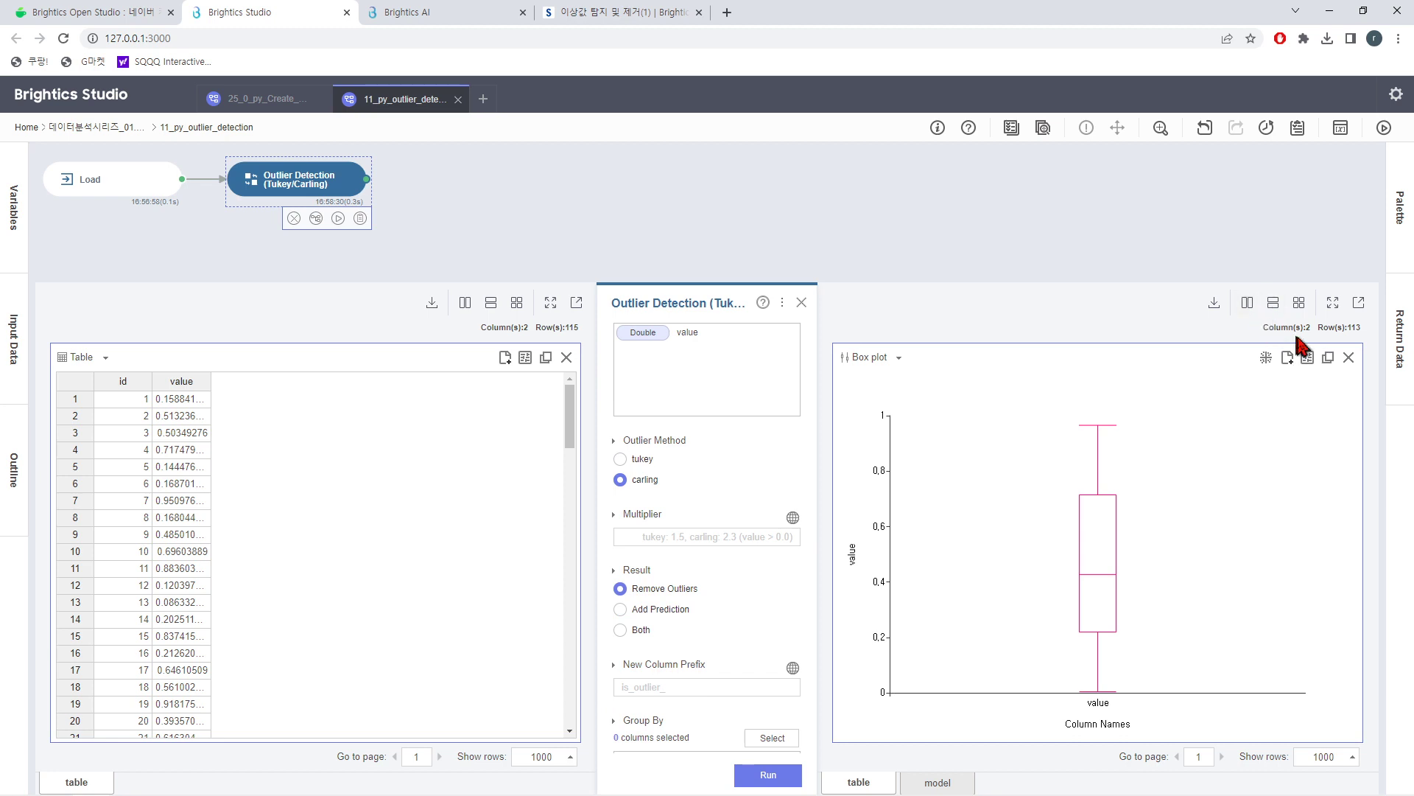
- Duplicate the Outlier Detection output's box plot, arrange the two panels side by side, and change the first one to a table
{"action": "left_click", "coordinate": [1328, 358]}
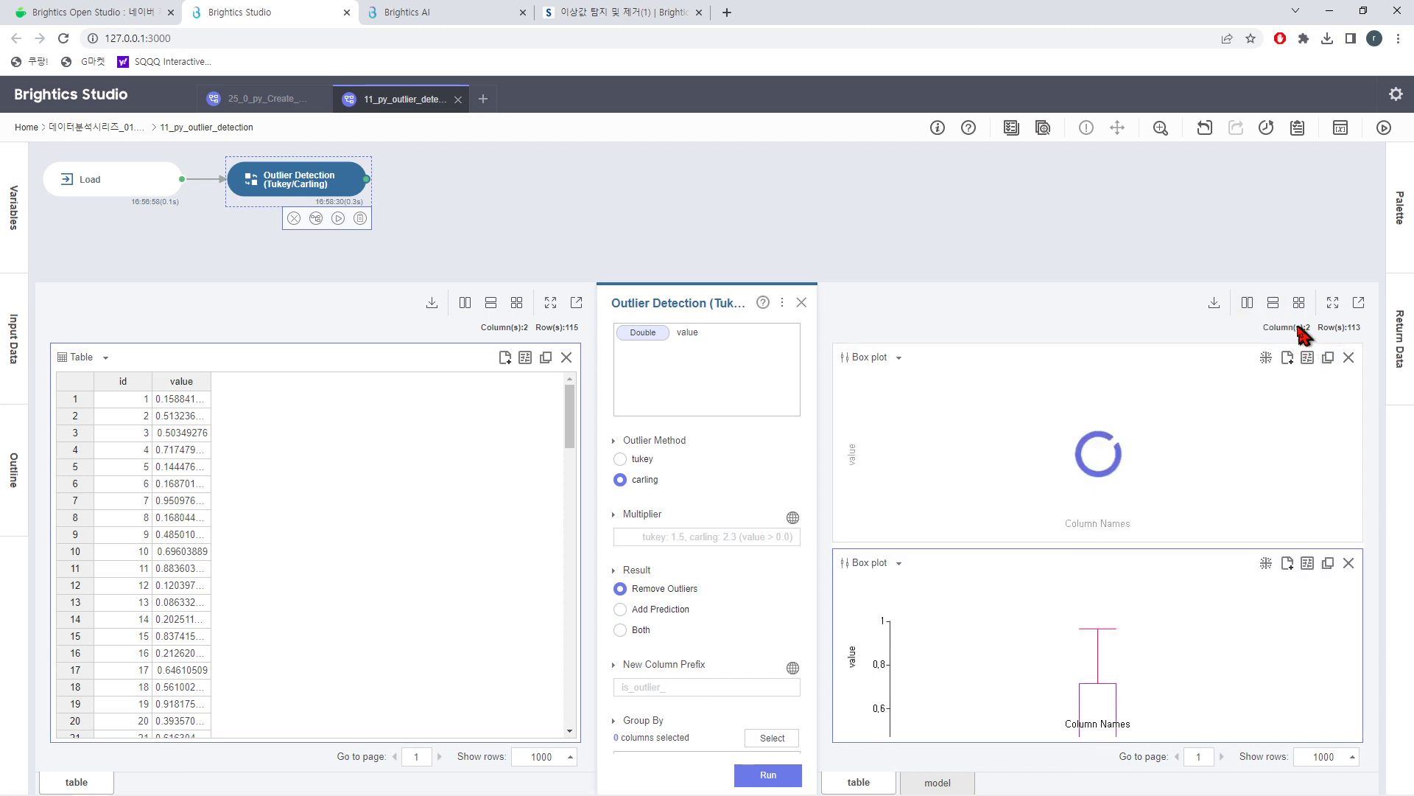
{"action": "left_click", "coordinate": [1247, 303]}
{"action": "left_click", "coordinate": [887, 359]}
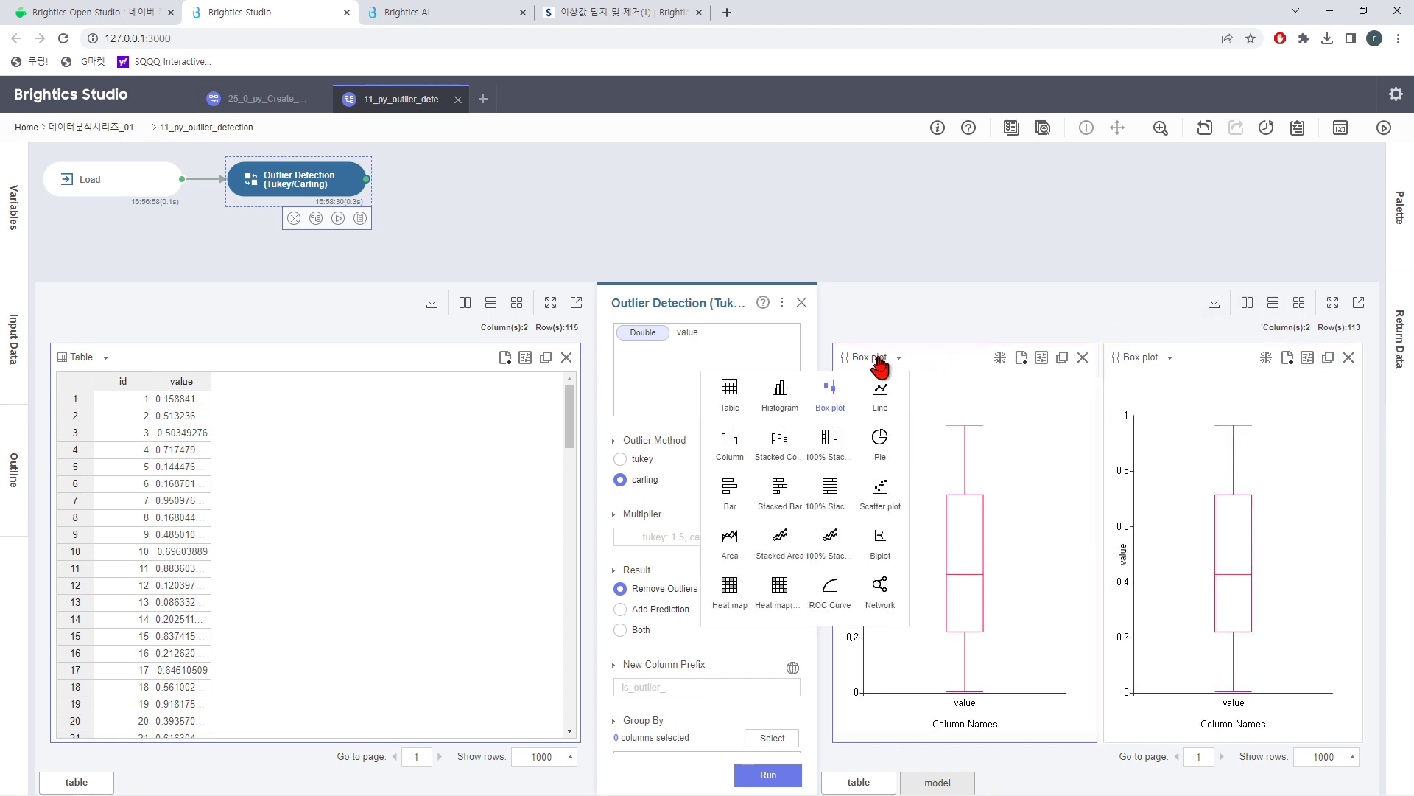
{"action": "left_click", "coordinate": [721, 394]}
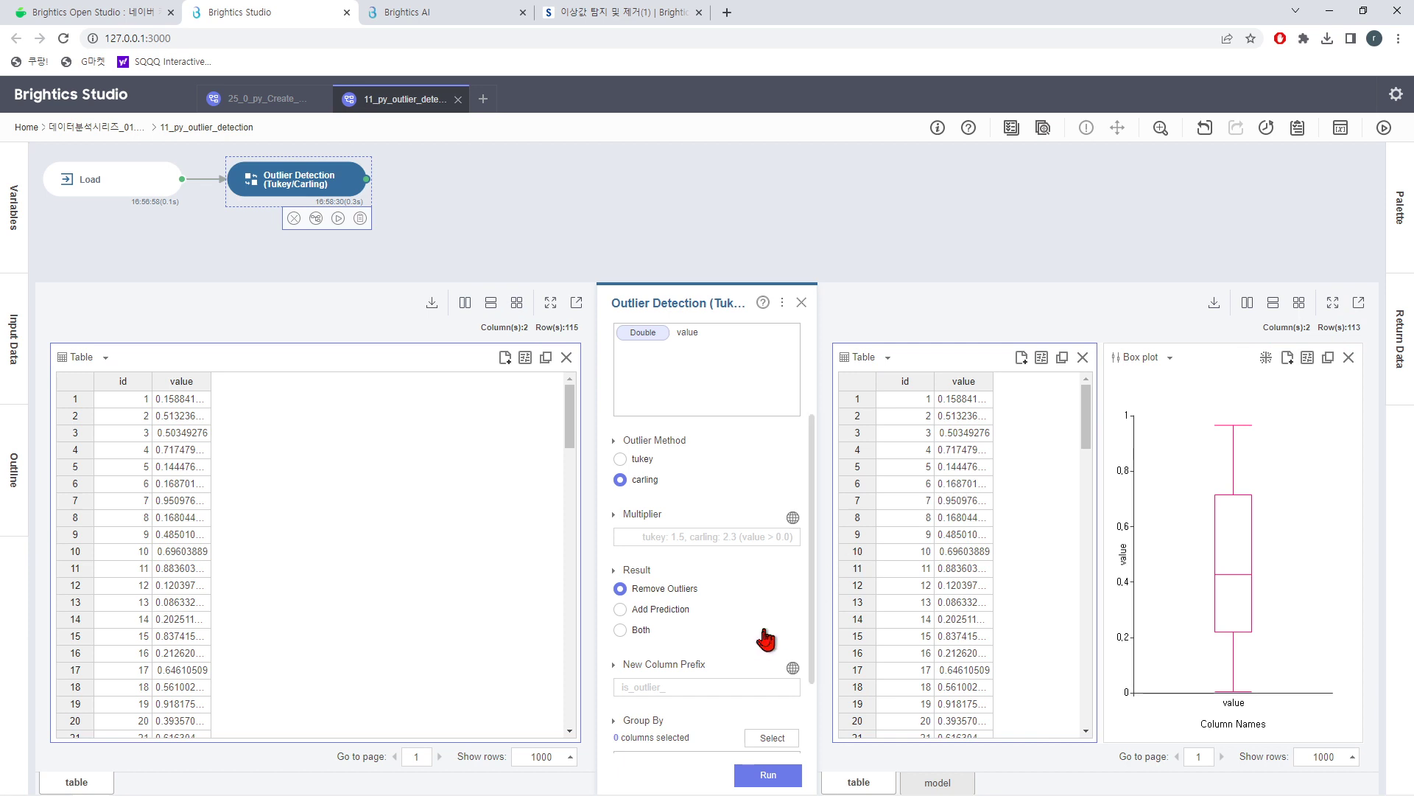
- Set the outlier detection Result to Add Prediction and rerun the function
{"action": "left_click", "coordinate": [620, 610]}
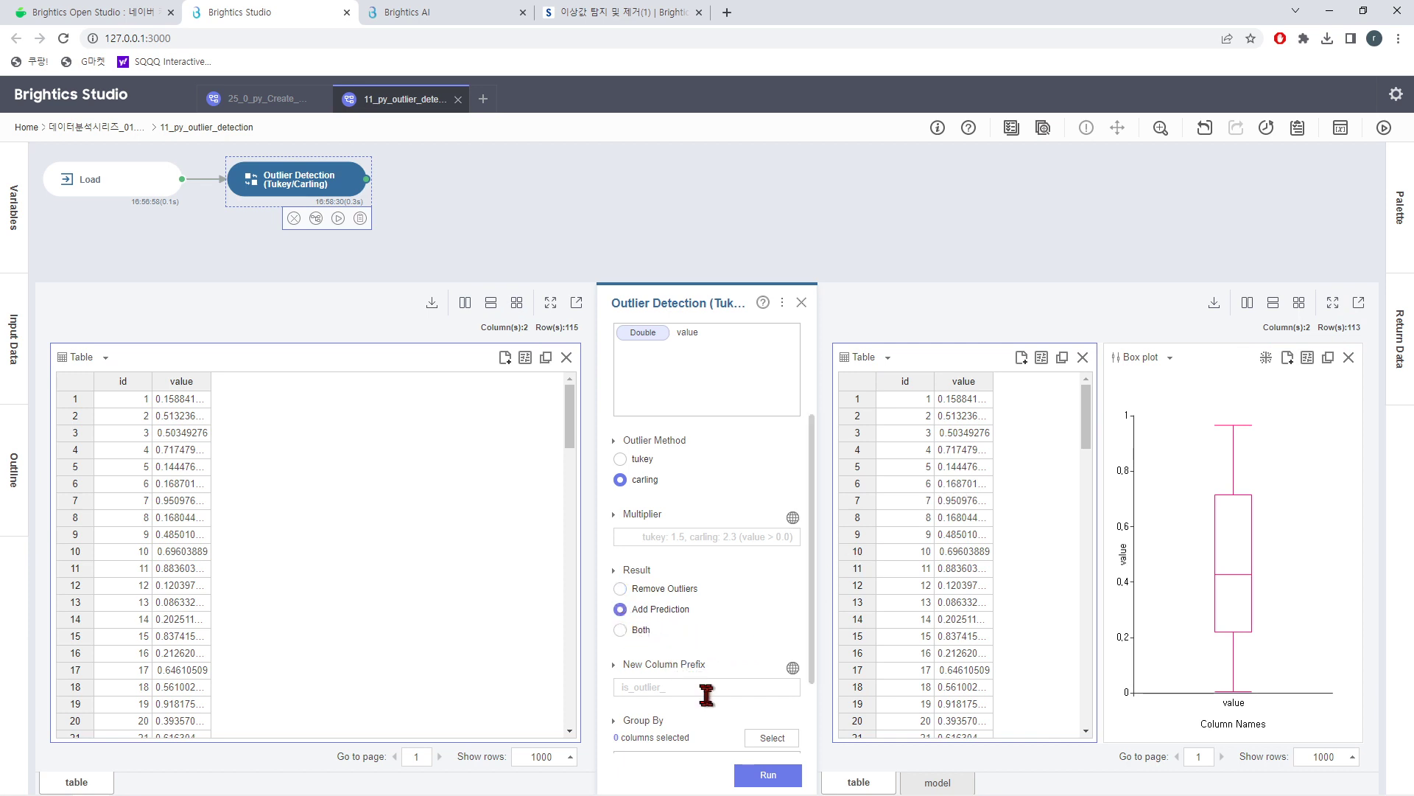
{"action": "left_click", "coordinate": [768, 775]}
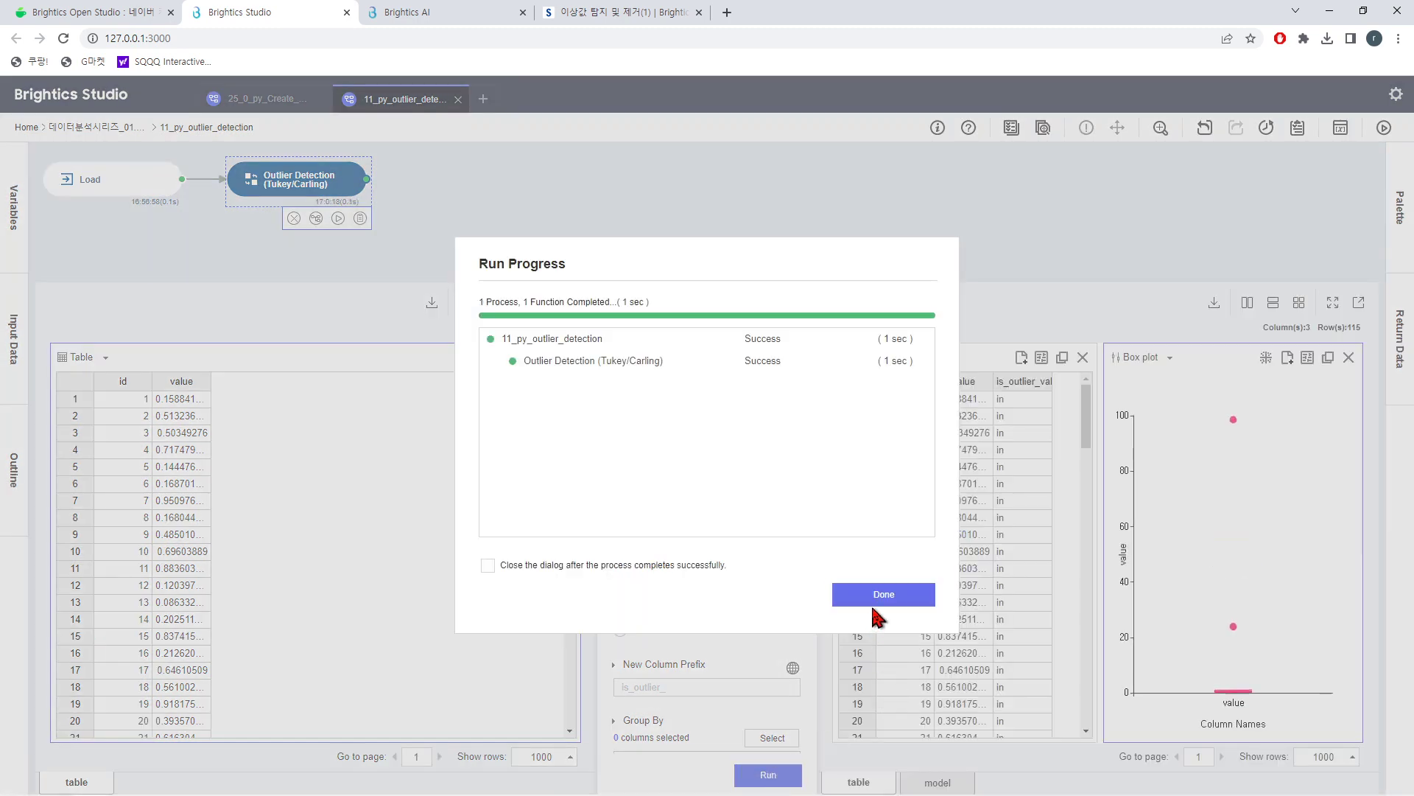
{"action": "left_click", "coordinate": [886, 596]}
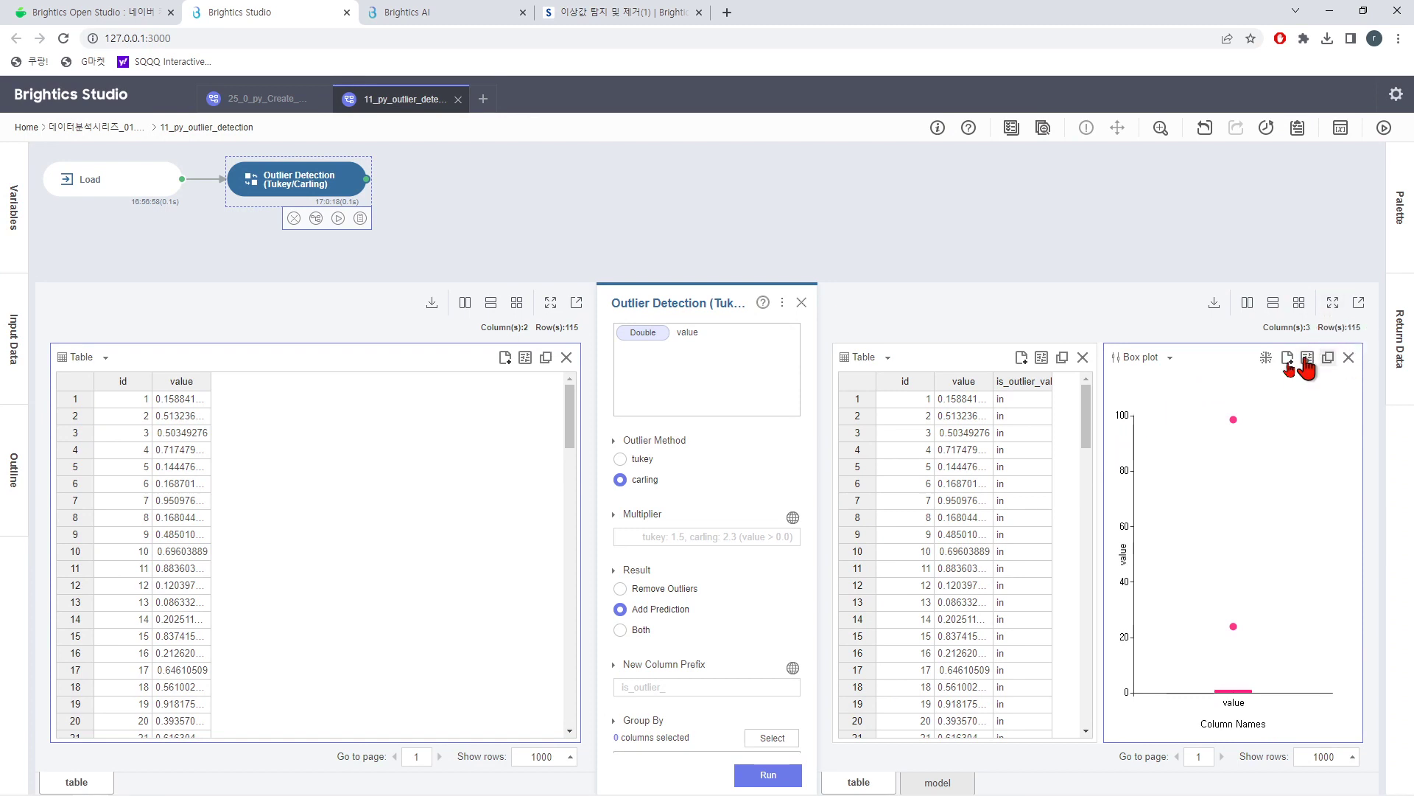
- Examine the added outlier prediction column down to the output table's last rows, and close the Outlier Detection settings
{"action": "left_click", "coordinate": [1025, 382]}
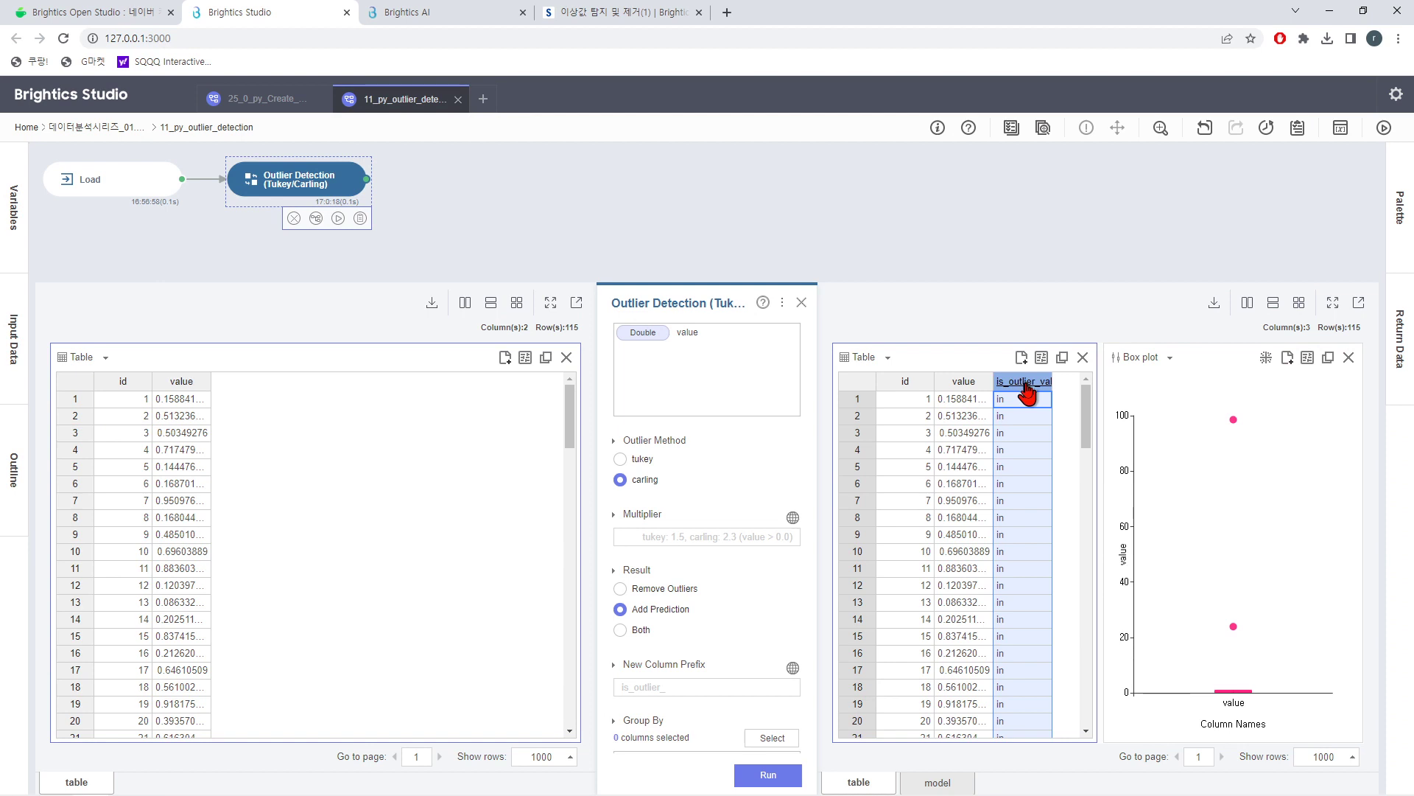
{"action": "left_click_drag", "start_coordinate": [1087, 414], "coordinate": [1074, 715]}
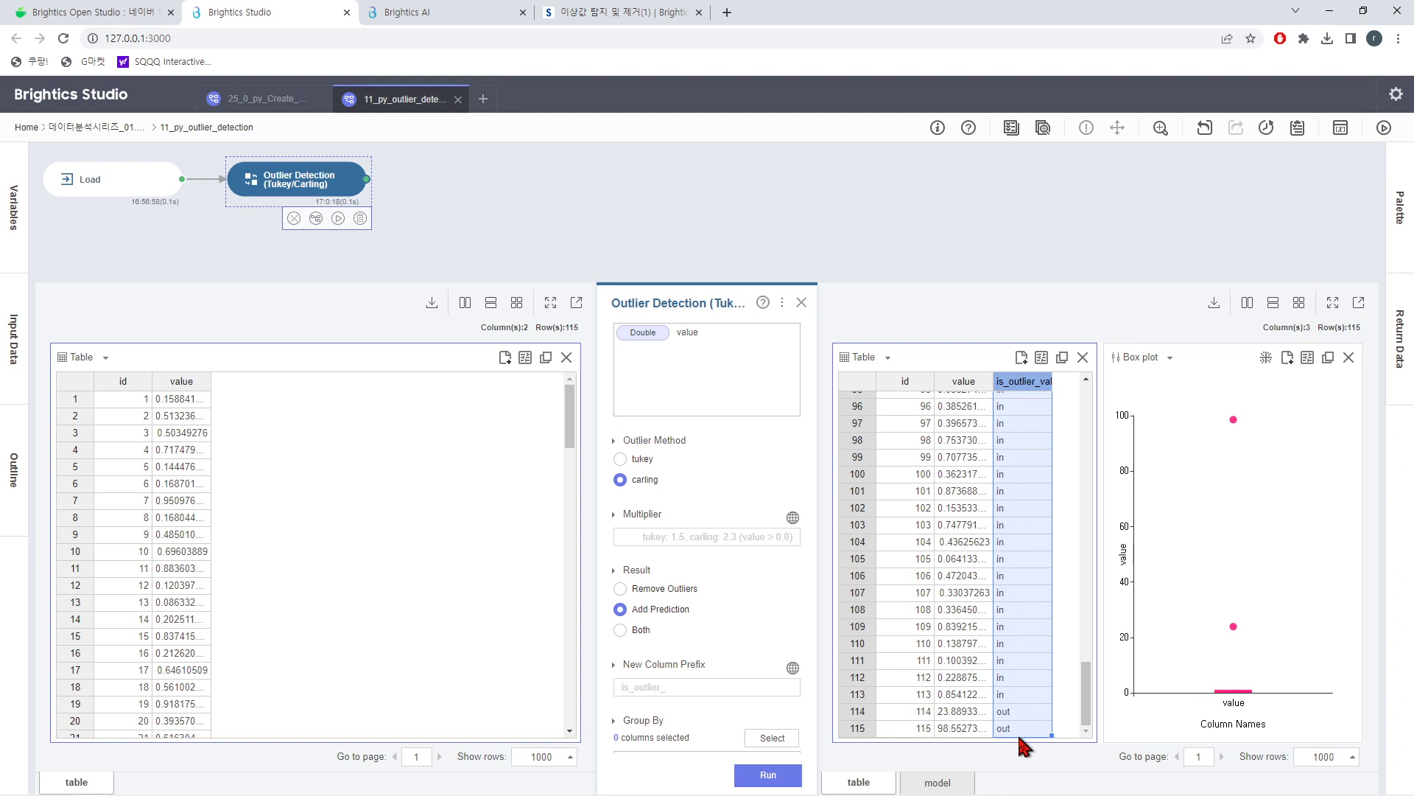
{"action": "left_click_drag", "start_coordinate": [1091, 693], "coordinate": [1089, 746]}
{"action": "left_click", "coordinate": [801, 303]}
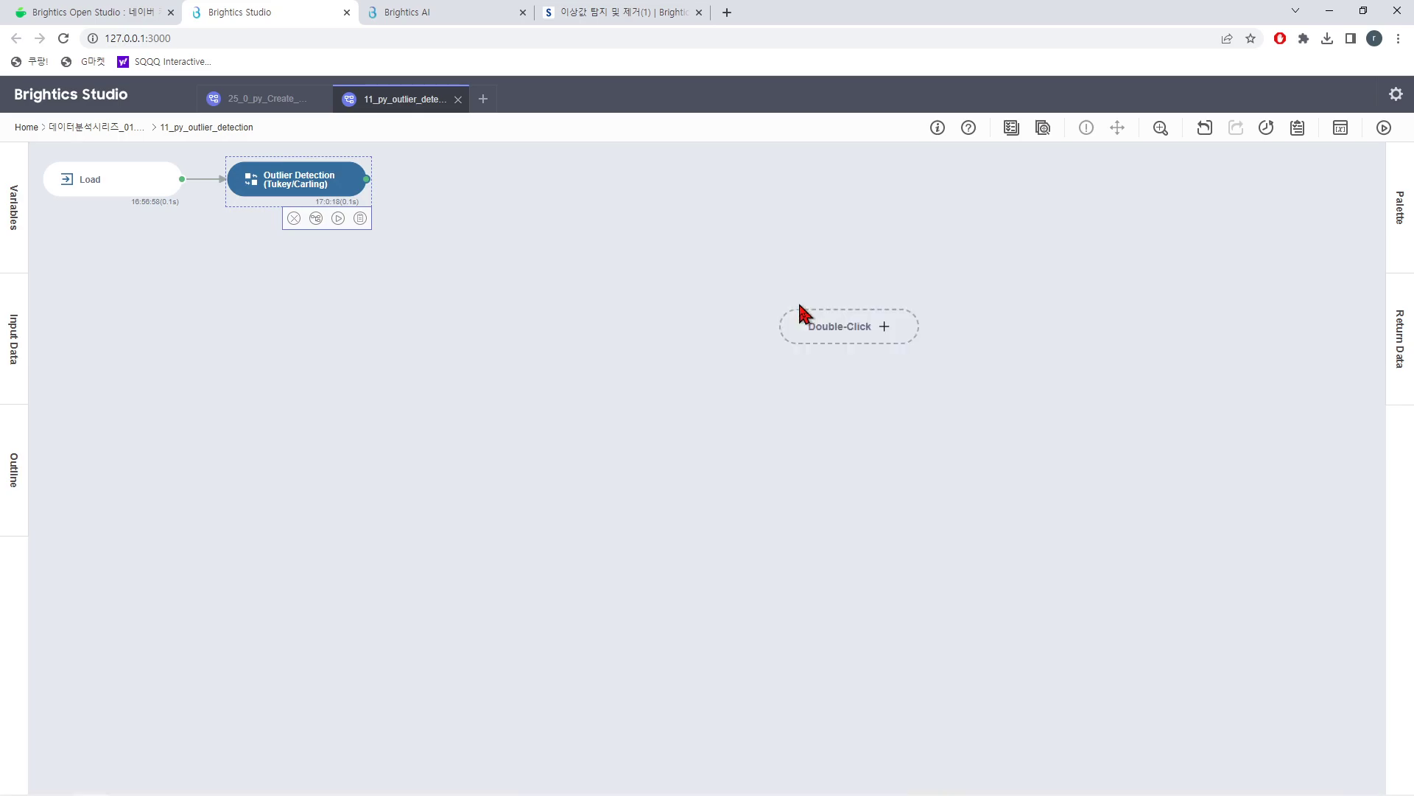